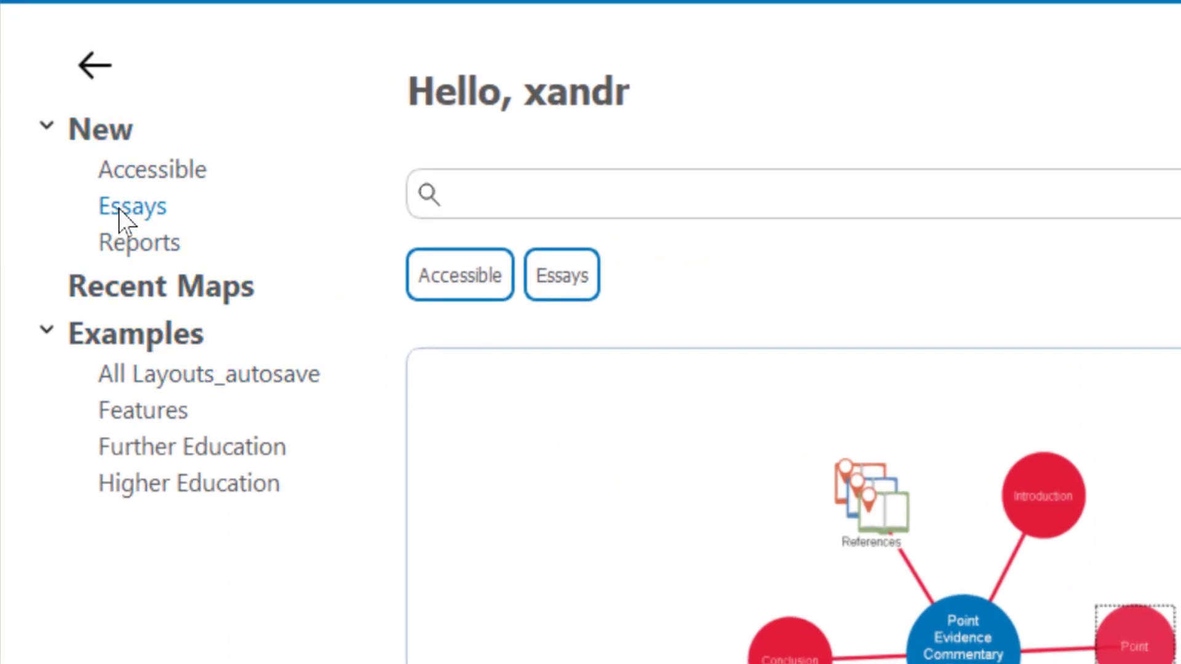
Step: Look over the Reports and Essays templates, start a blank map instead, and title its first idea "essay"
click(133, 242)
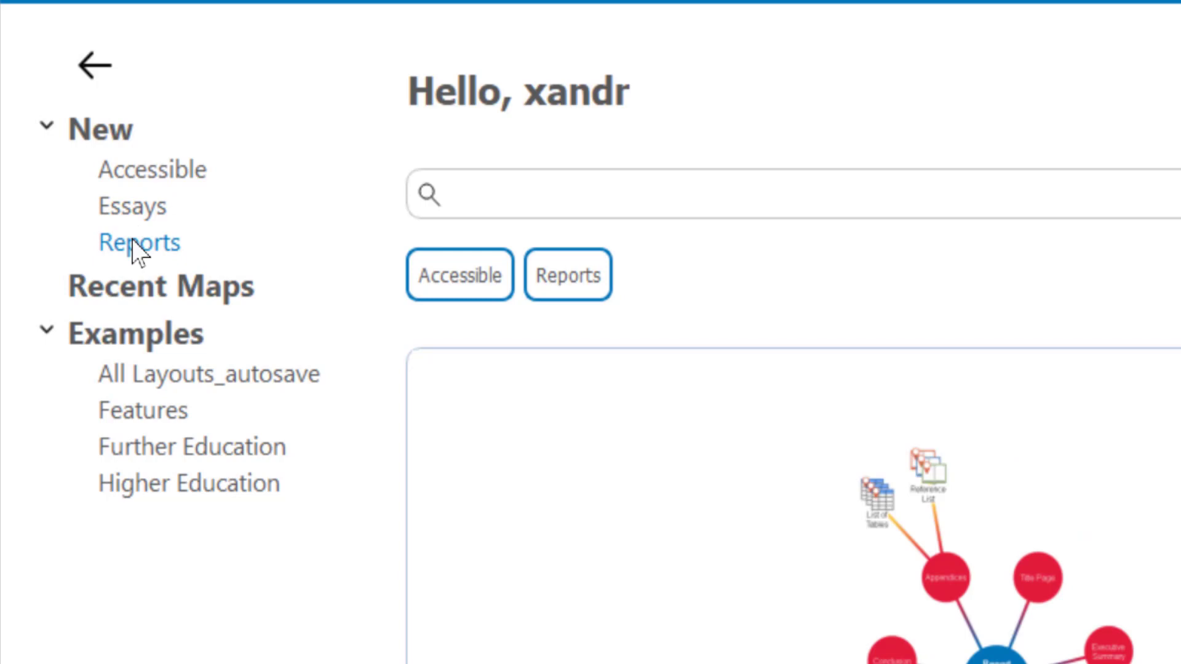
click(136, 209)
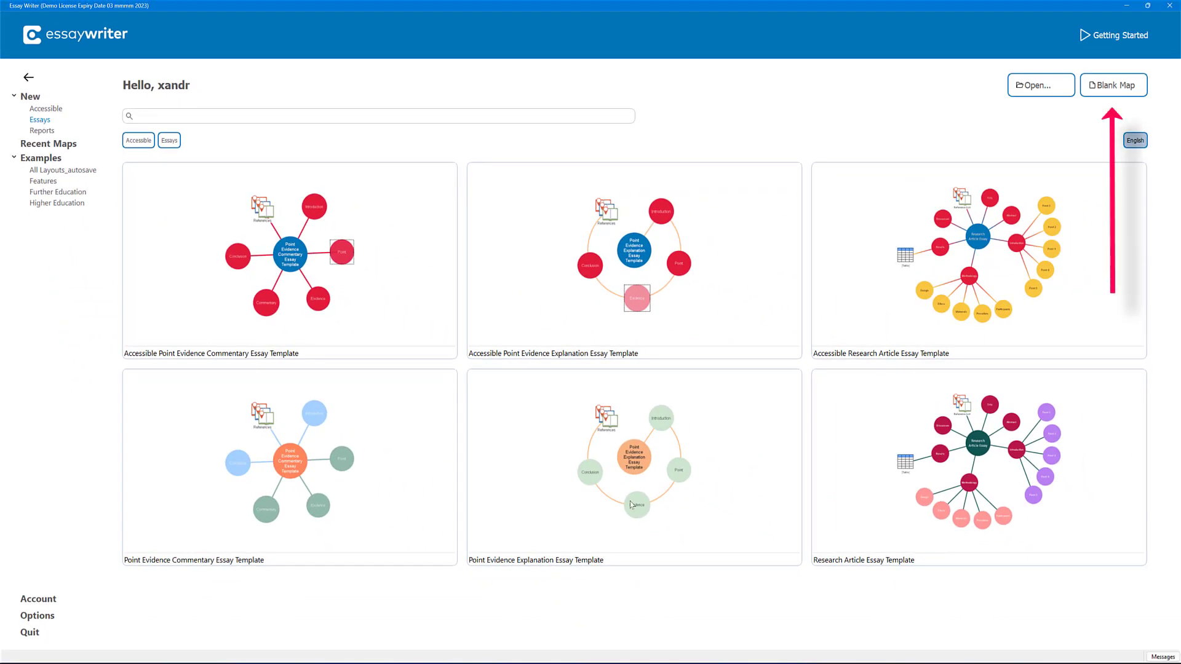
click(1113, 85)
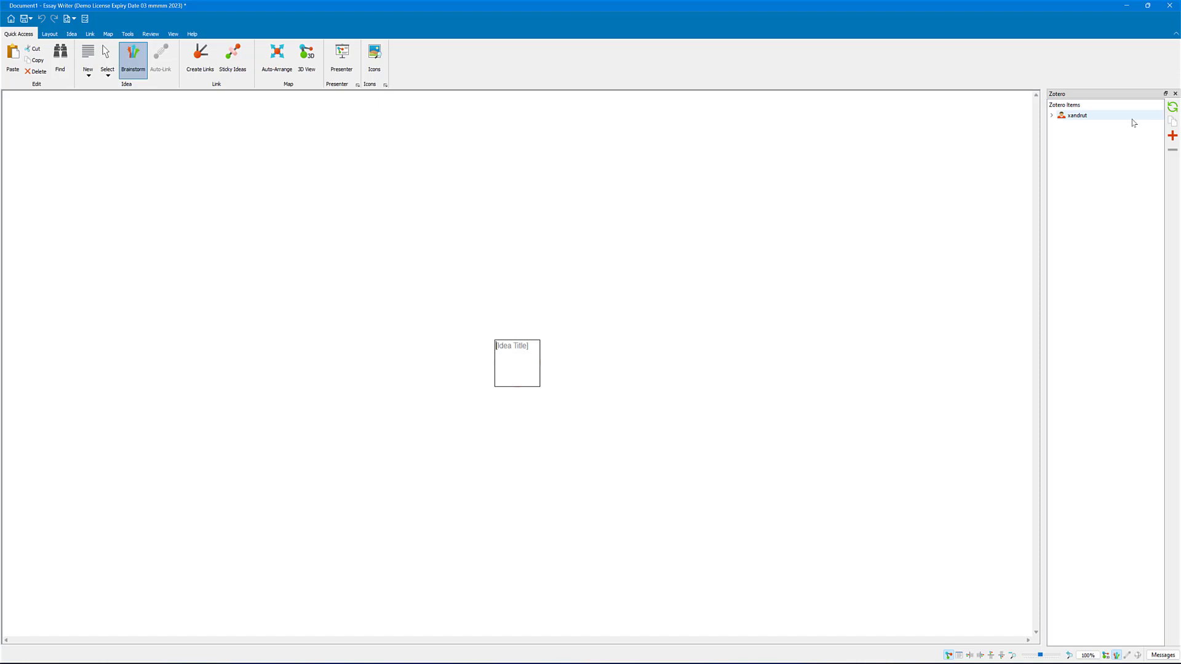
click(507, 350)
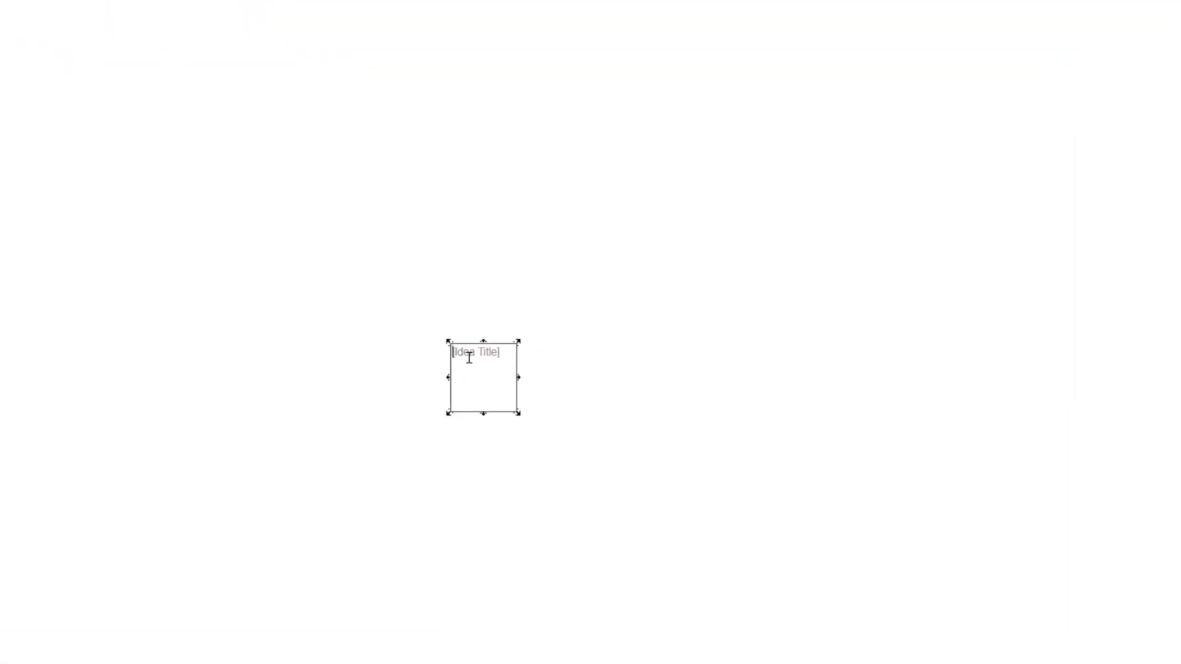
text(essay)
Step: Add two separate ideas titled "Part 1" and "Part 2" to the map, above and beside the essay idea
double_click(564, 321)
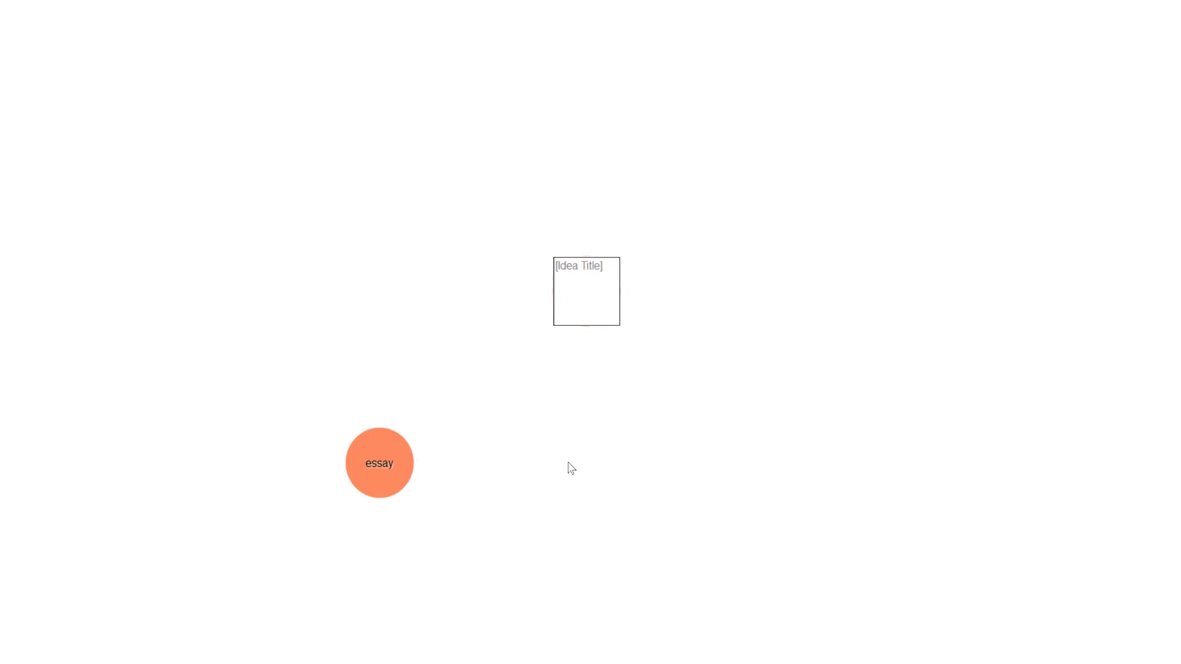
text(Part 1)
key(Return)
double_click(681, 443)
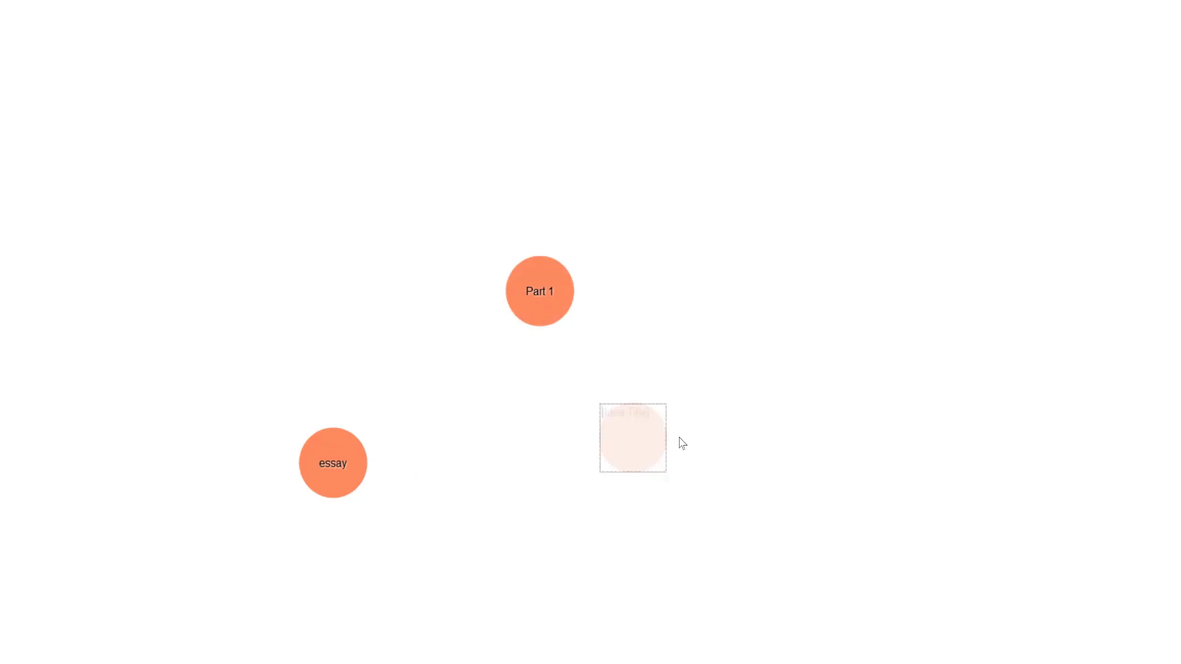
text(Pa)
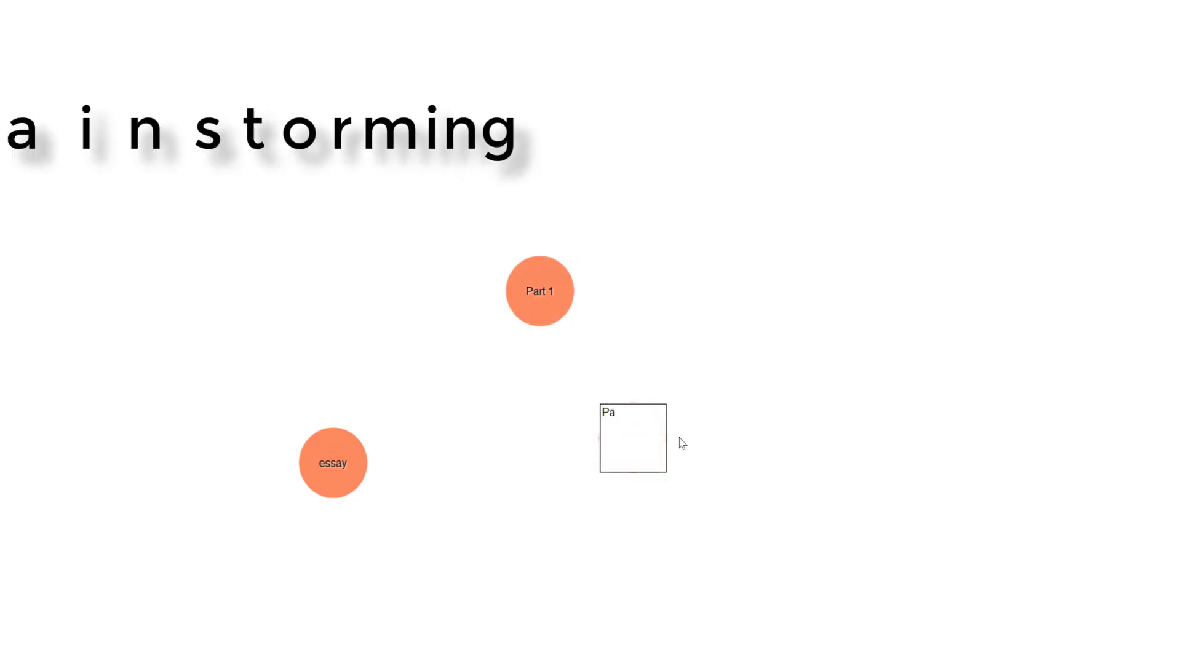
text(rt 2)
key(Return)
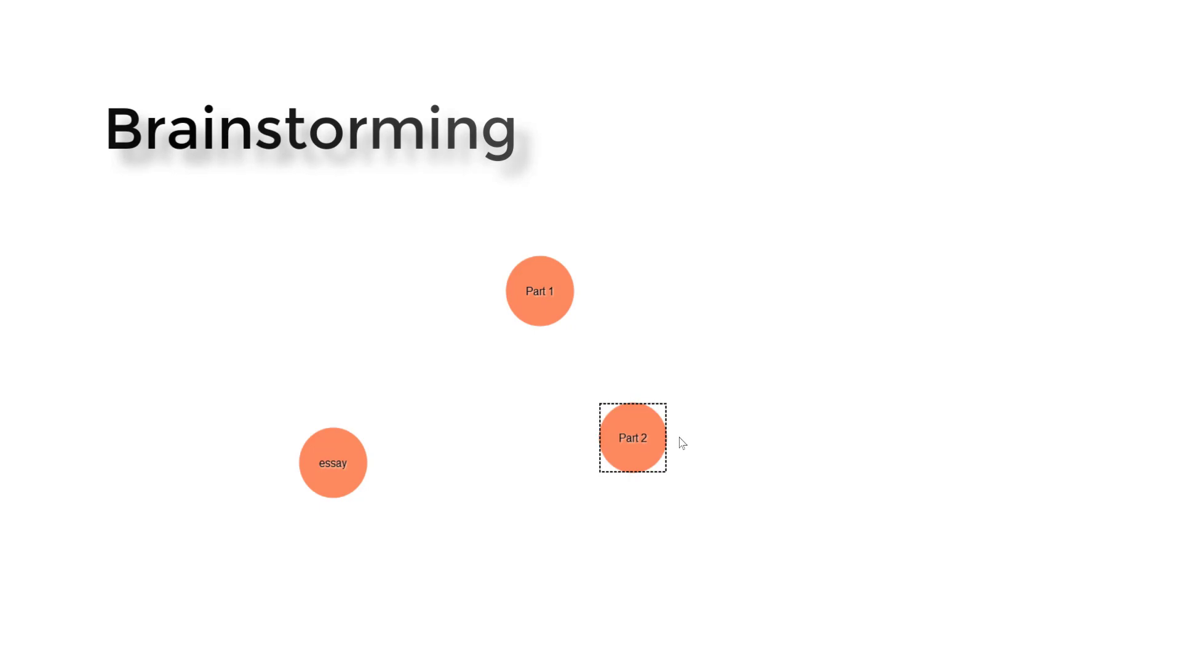
Step: Add two more ideas titled "Part 3" and "Part 4" on the other side of the essay idea
double_click(177, 226)
text(Part 3)
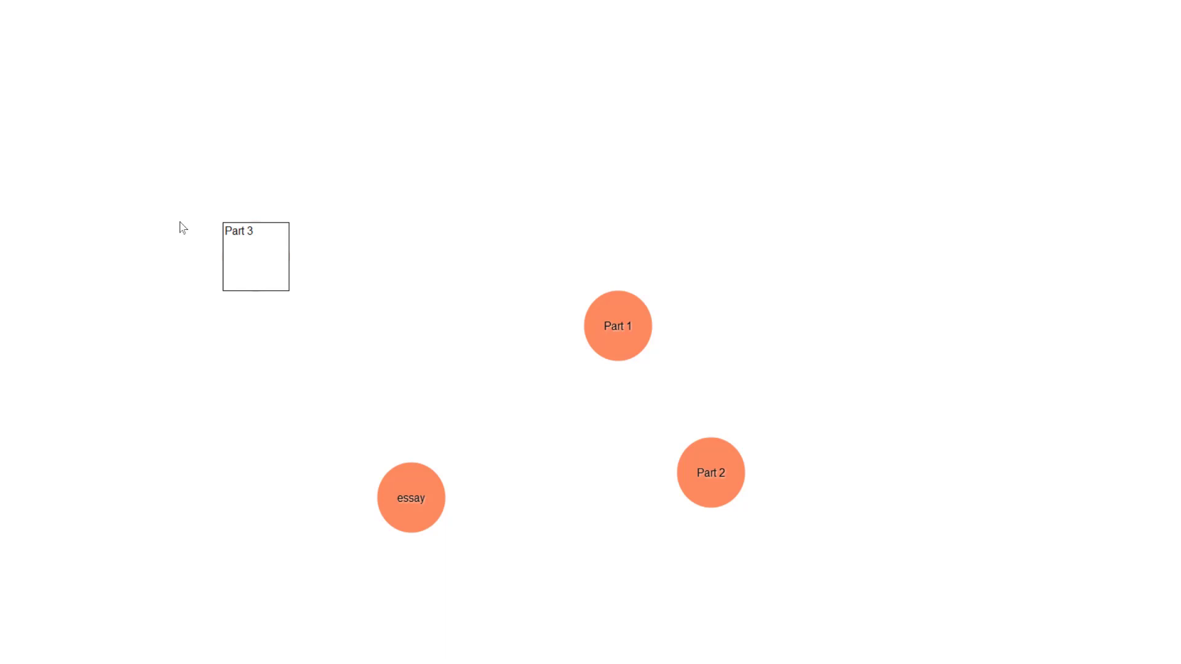
key(Return)
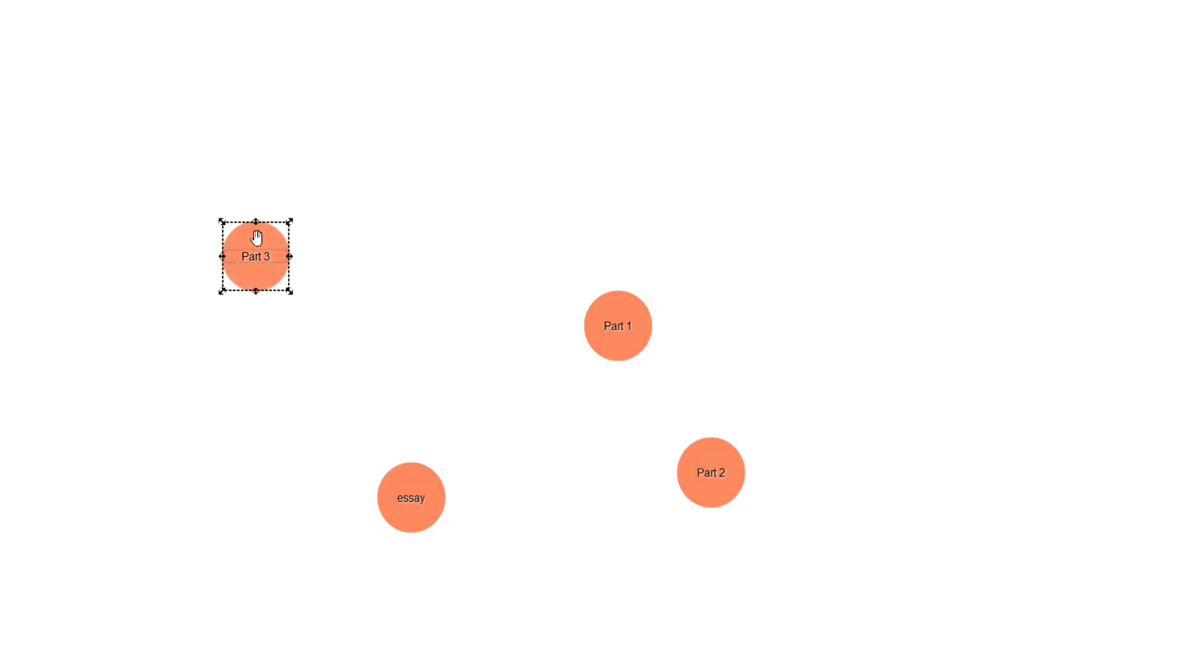
double_click(170, 458)
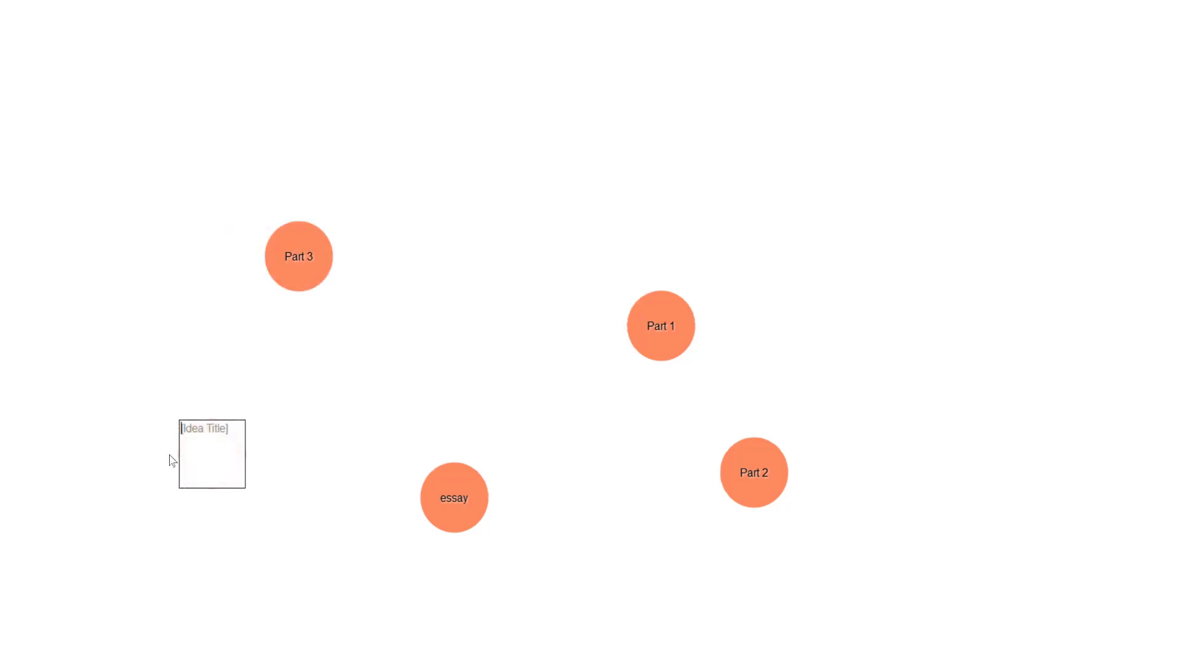
text(Part 4)
key(Return)
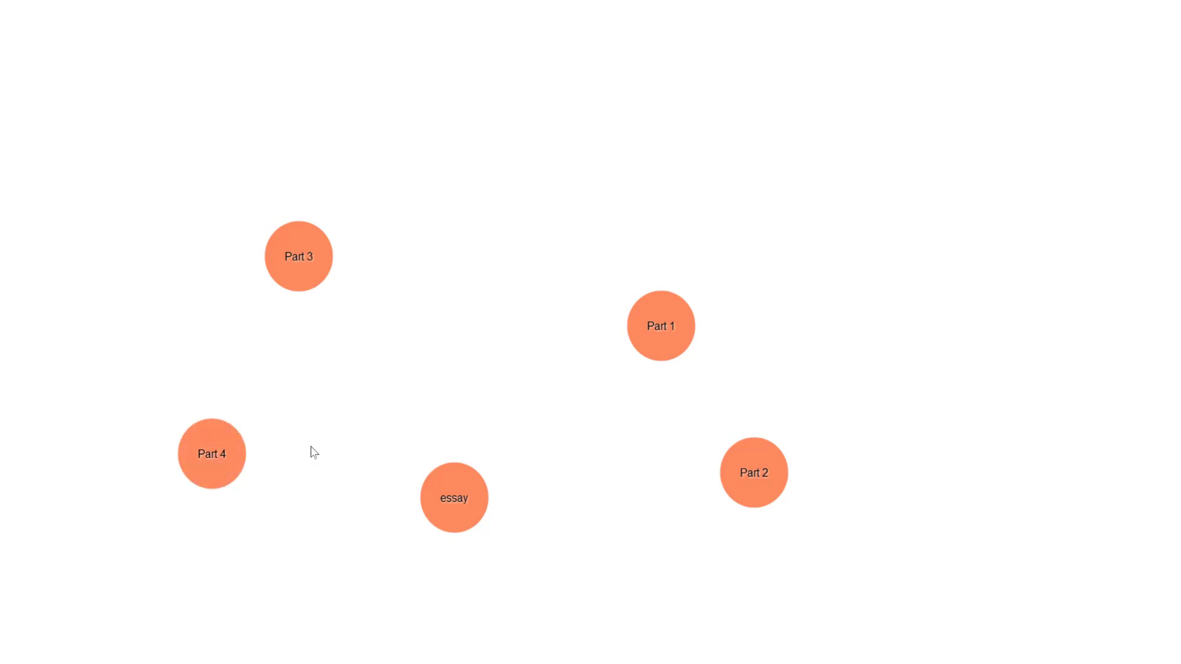
Step: Link the Part 1, Part 2, Part 4 and Part 3 ideas to the essay idea and spread them around it
double_click(671, 332)
drag(669, 314, 466, 490)
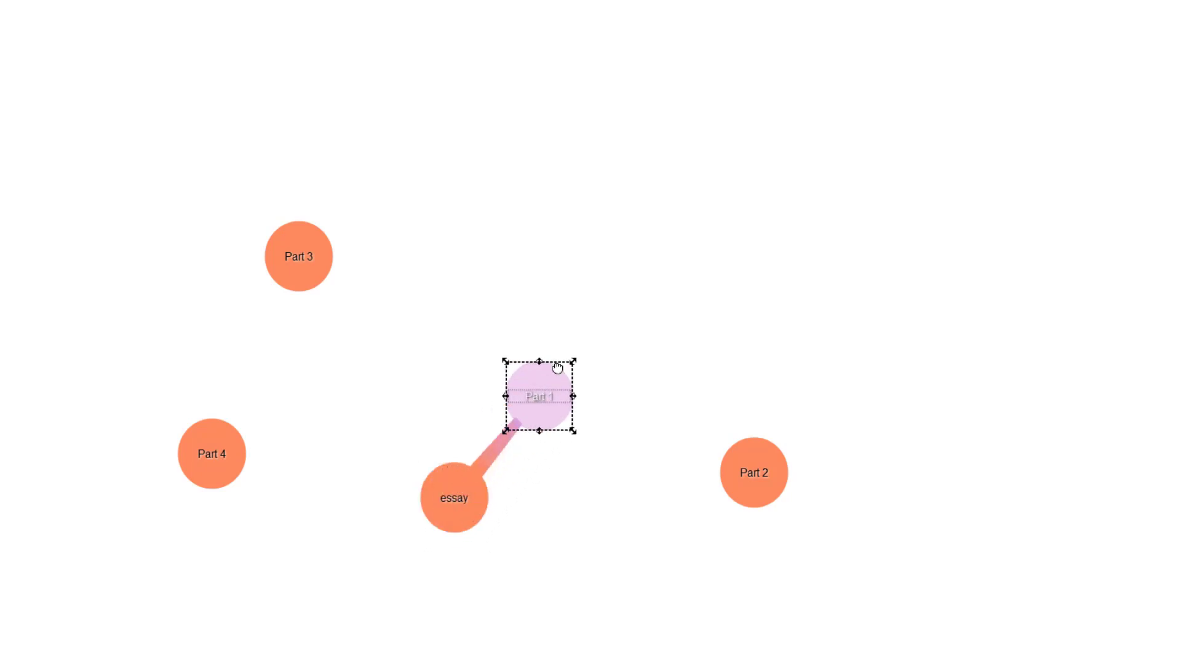
drag(756, 485, 690, 526)
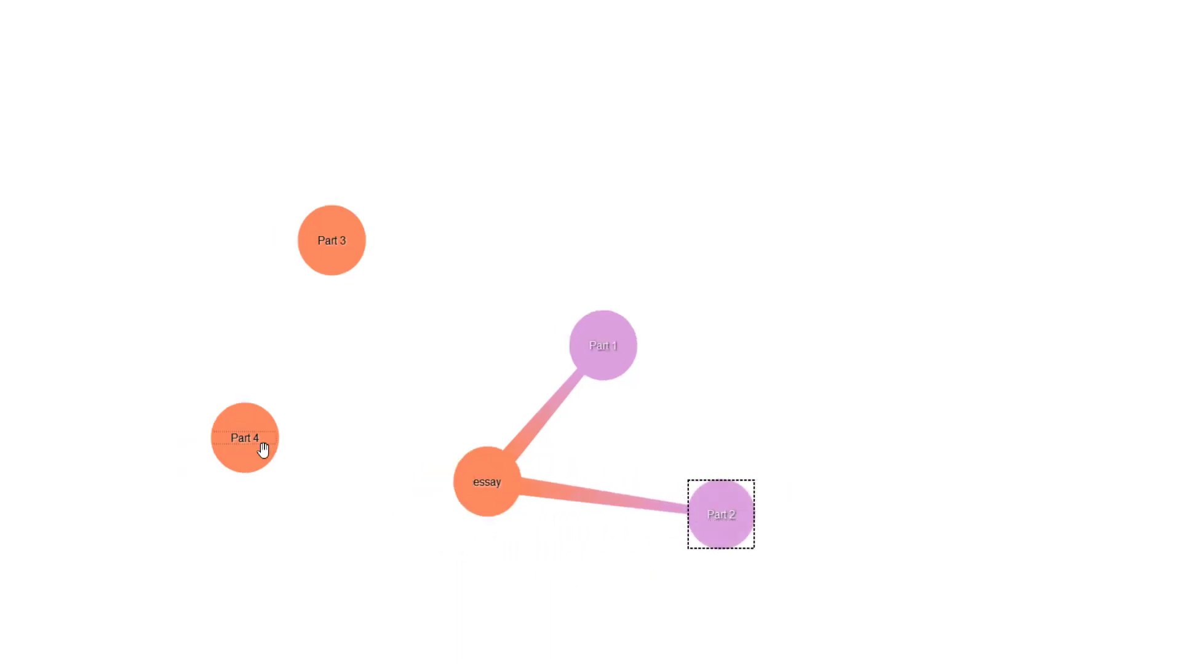
drag(264, 448, 285, 344)
drag(308, 250, 294, 584)
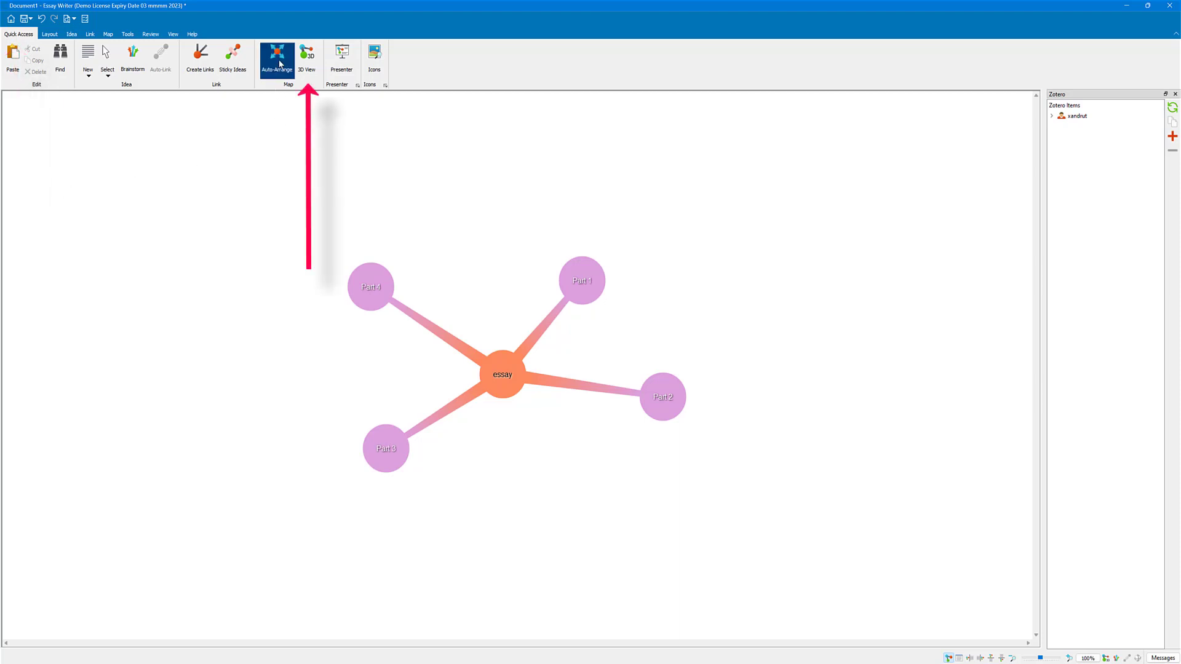
Step: Preview the map in 3D, return to the flat view and turn on Auto-Arrange for the ideas
click(311, 64)
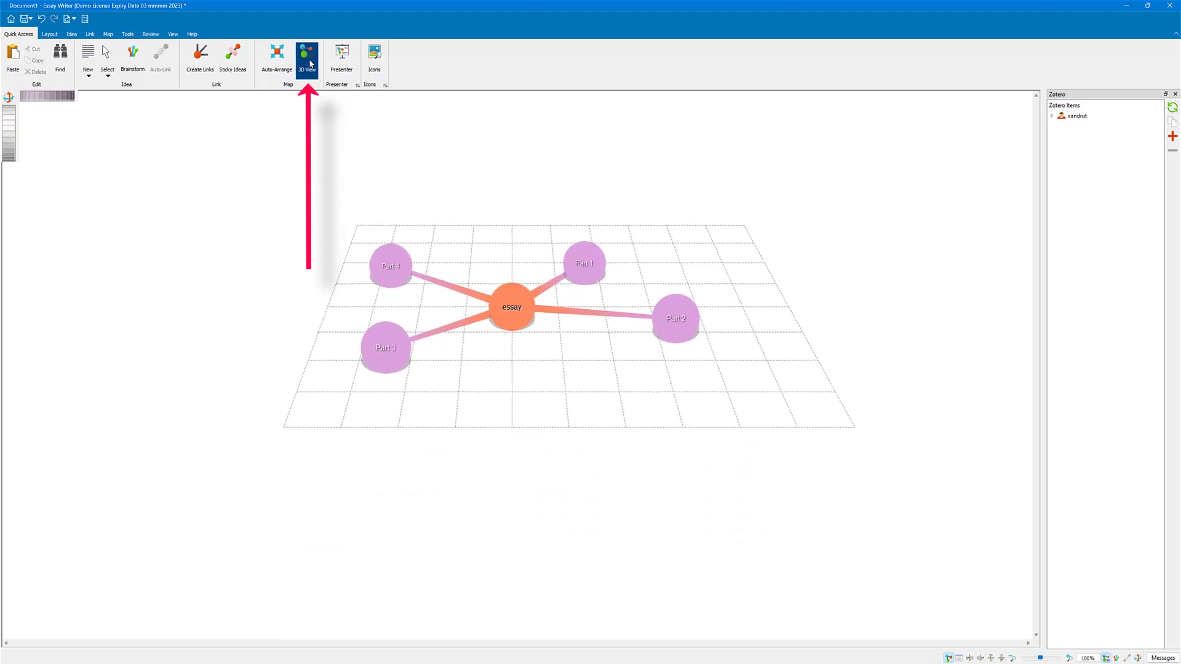
click(310, 63)
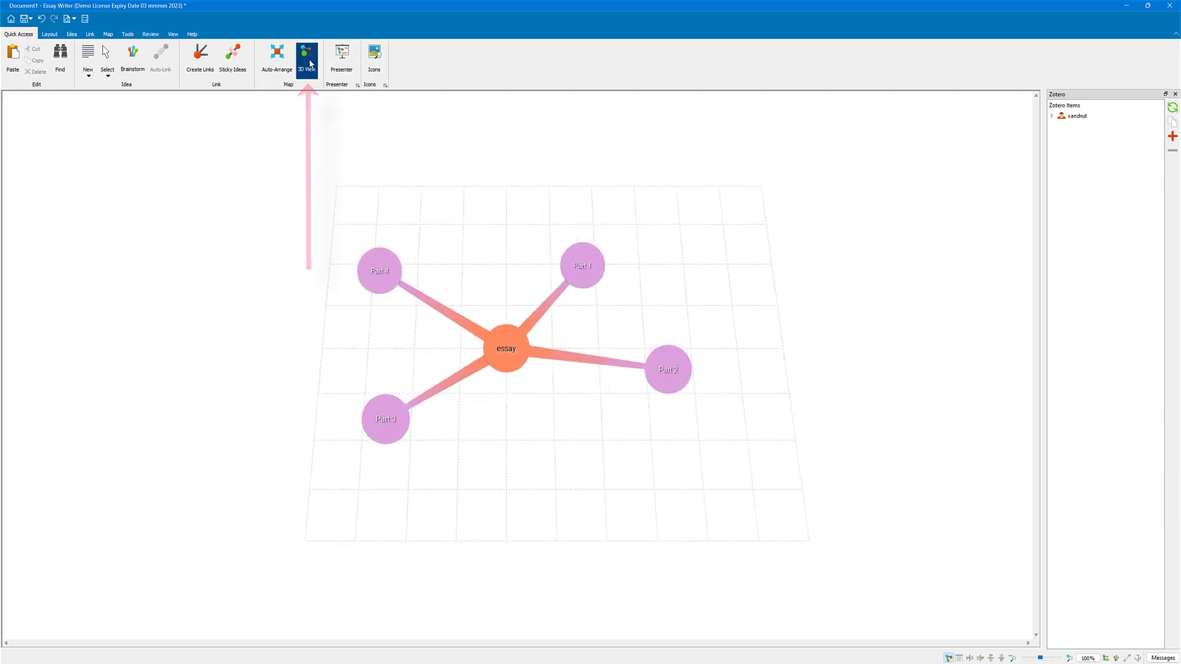
click(280, 59)
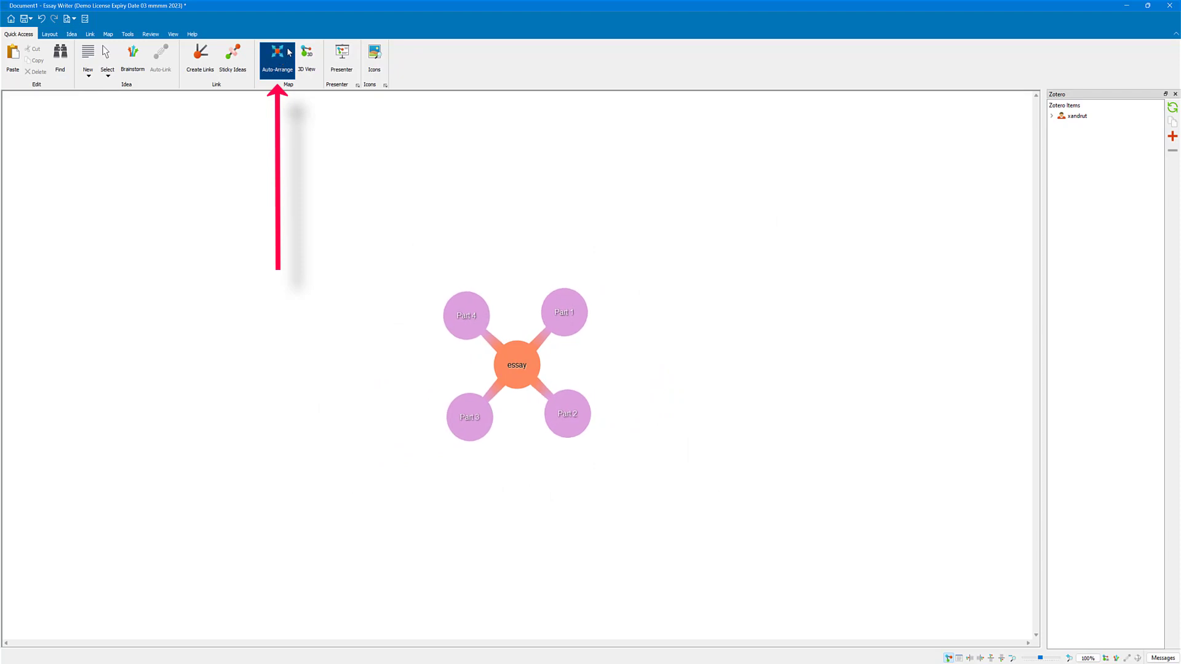
Step: Add a new blank text idea to the map and delete it again
click(89, 76)
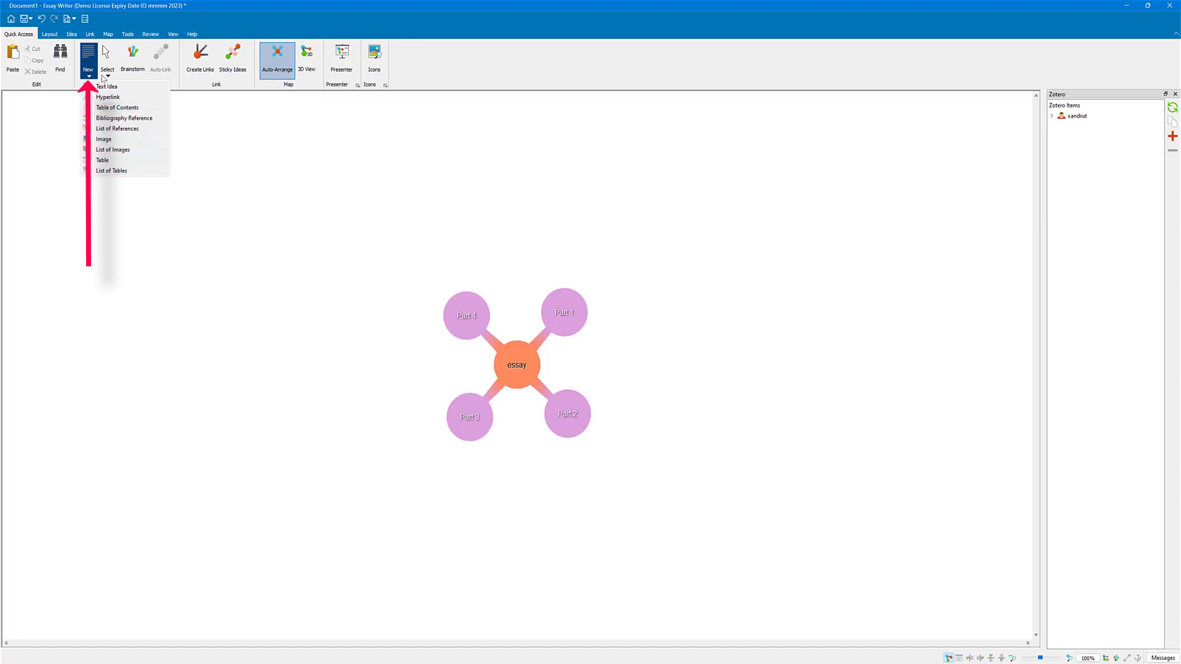
click(105, 89)
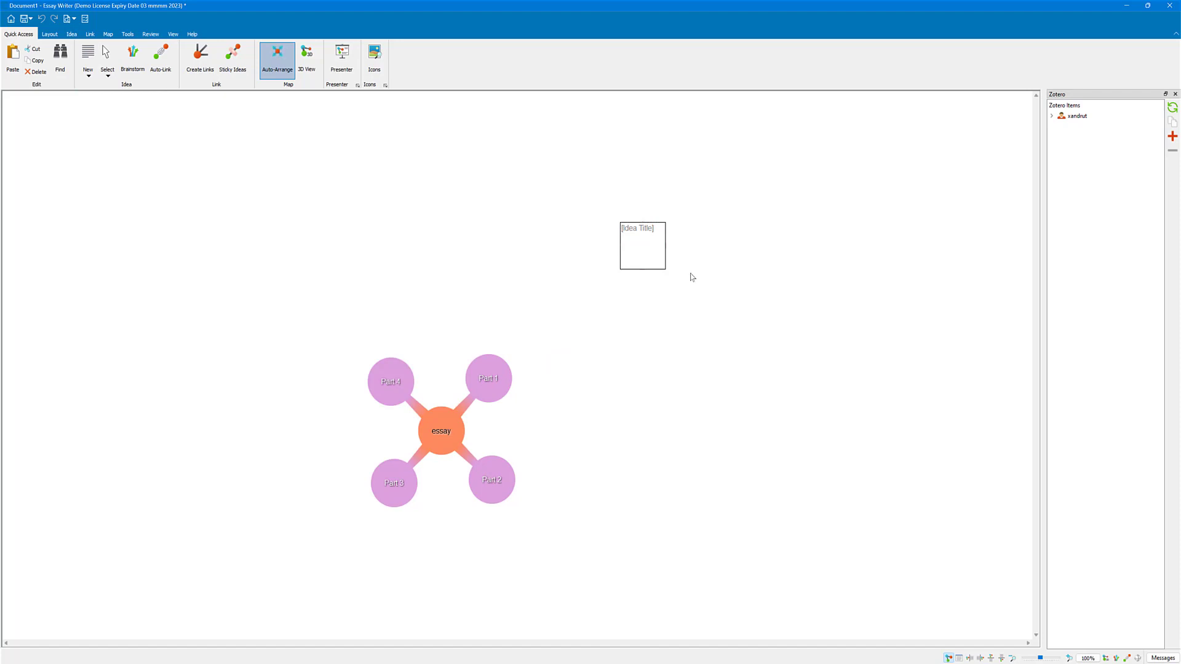
right_click(650, 252)
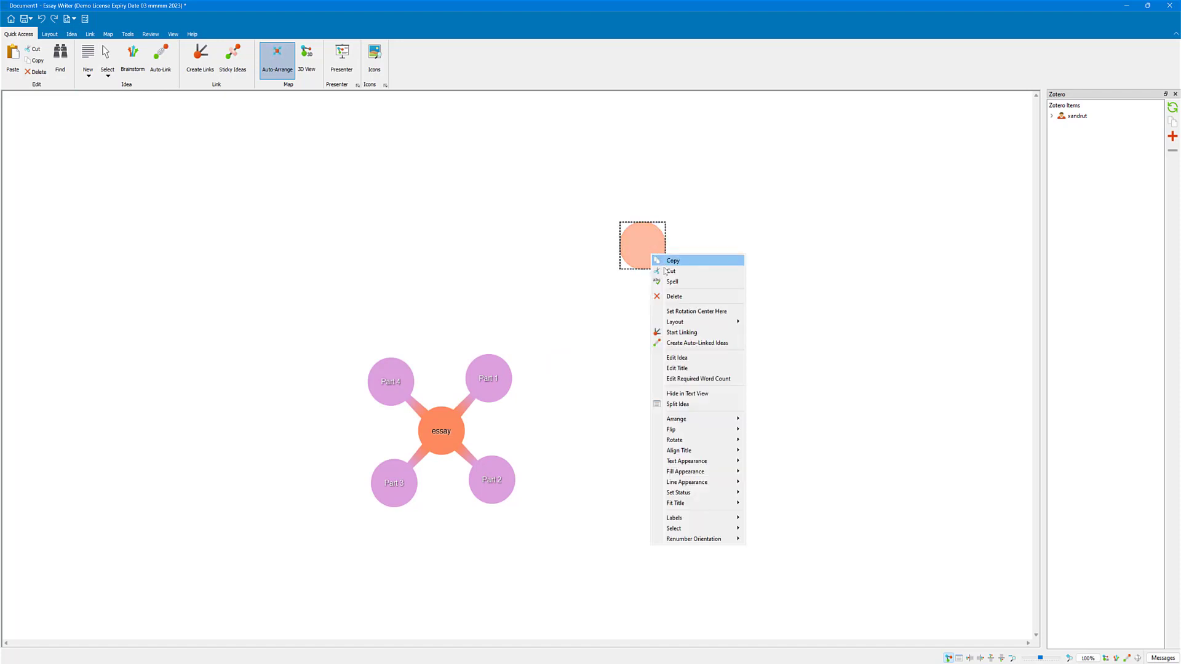
click(671, 297)
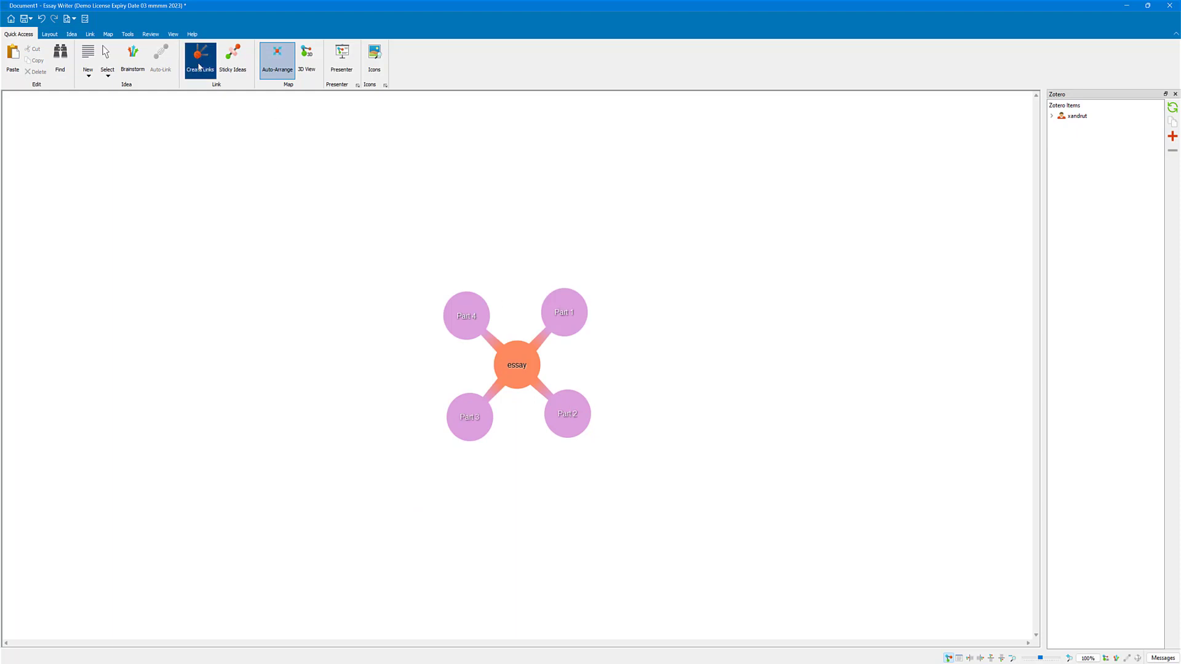
Step: Insert a hyperlink item into the map and move its settings dialog clear of the ideas
click(89, 77)
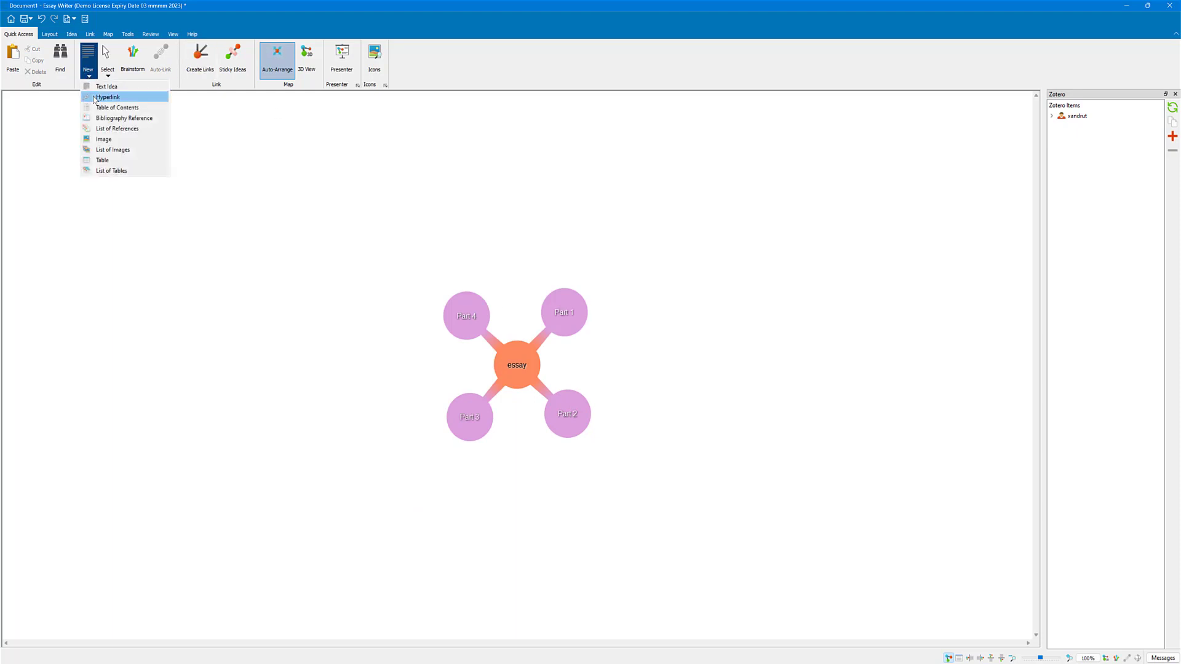
click(107, 97)
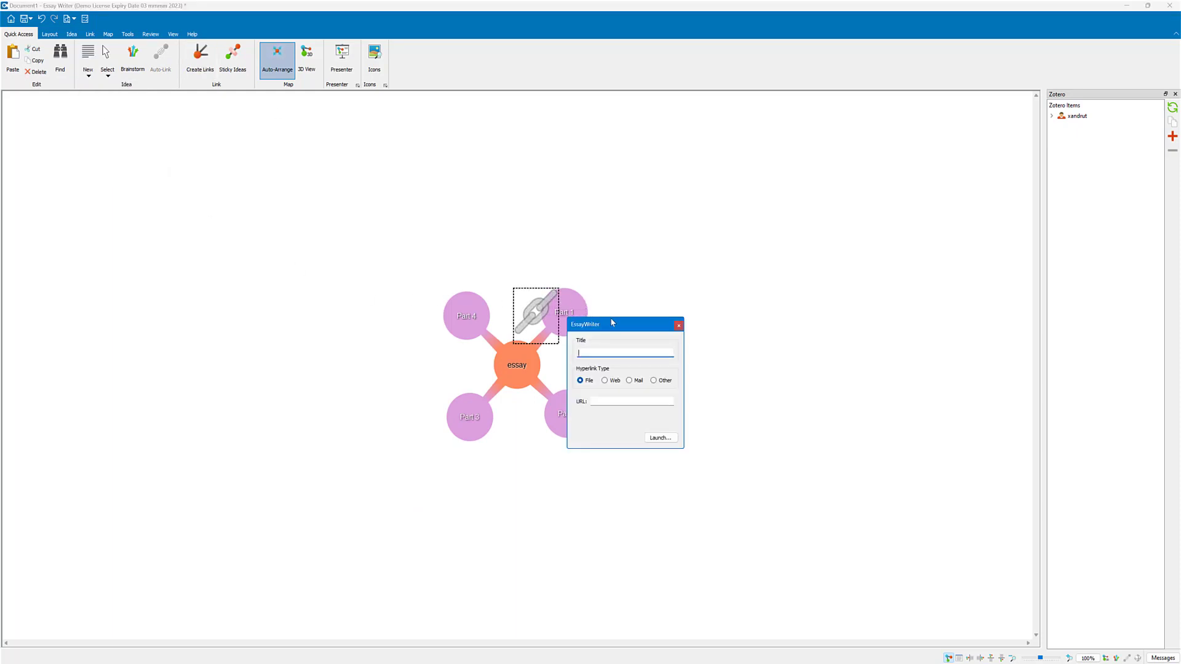
drag(612, 322, 684, 259)
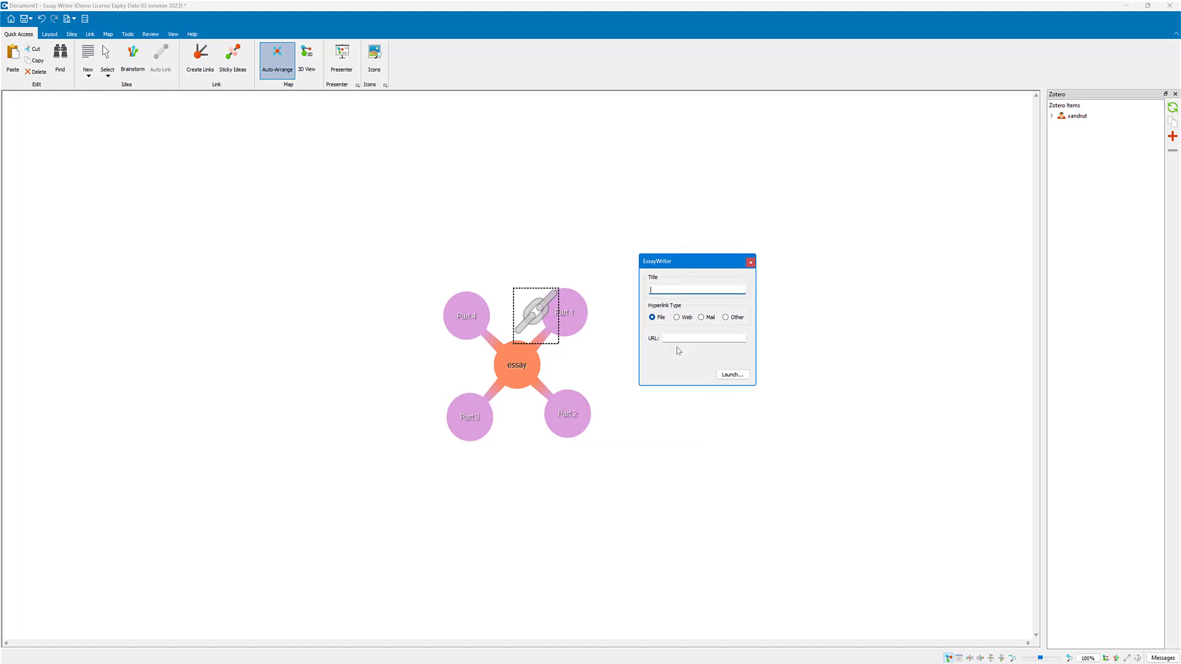
click(572, 319)
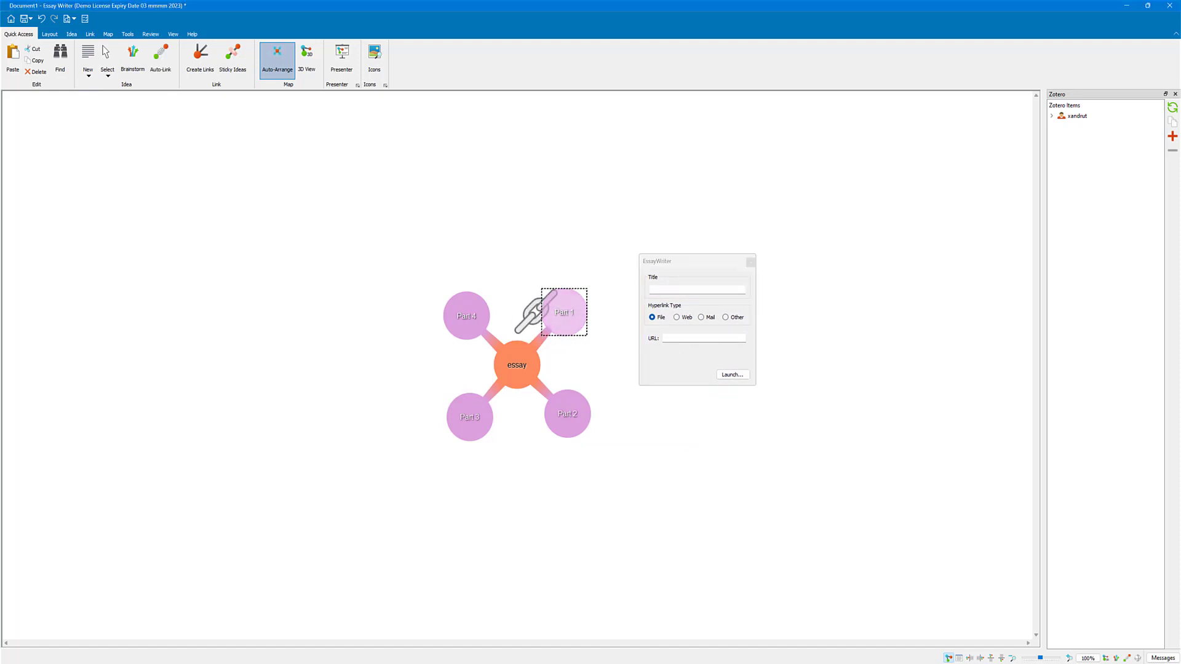
Step: Switch to the web browser, open the English Wikipedia main page and copy its address
mouse_move(815, 663)
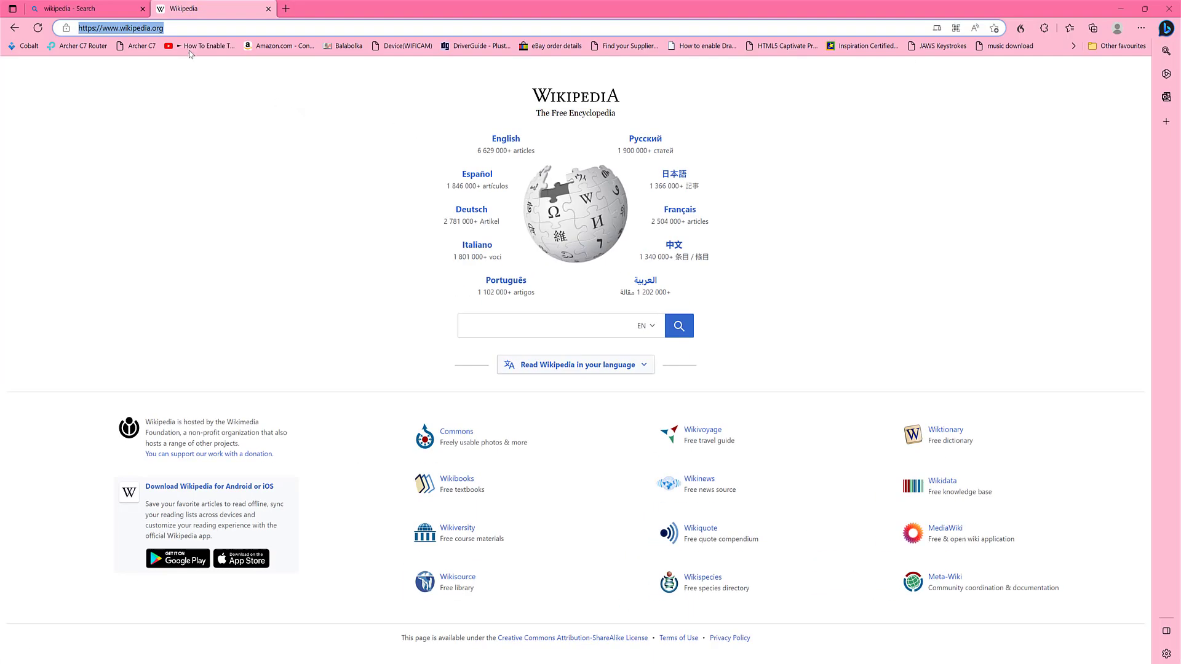
click(467, 135)
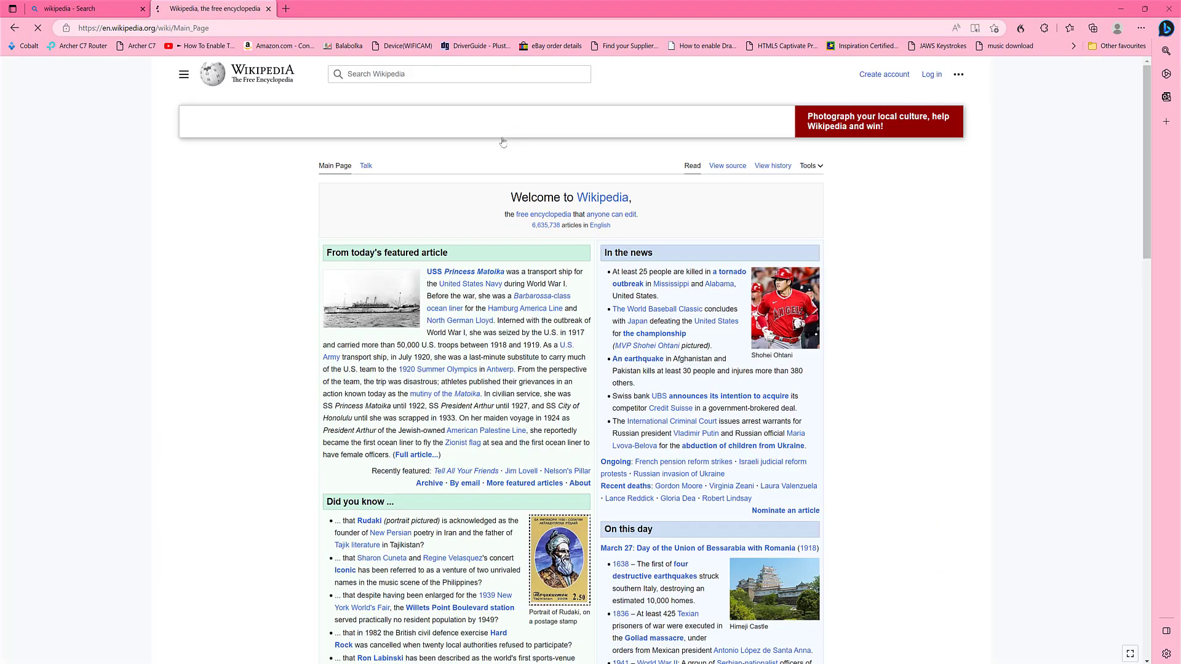
click(163, 28)
key(ctrl+c)
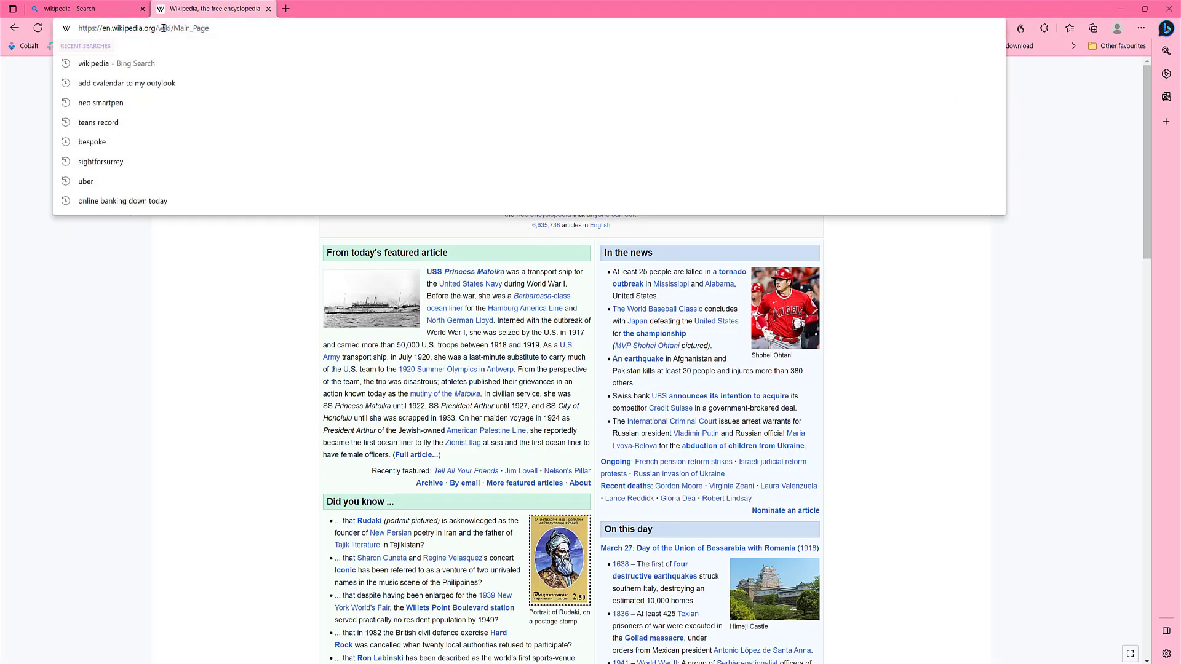
right_click(163, 28)
click(206, 150)
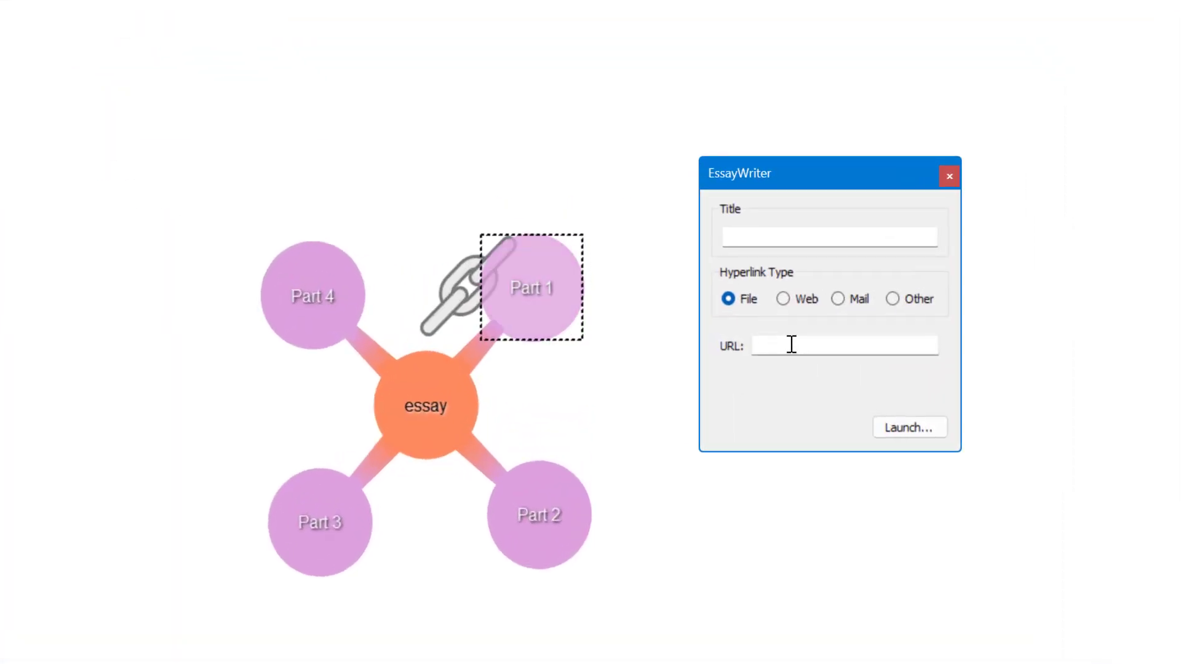
Step: Back in EssayWriter, make the hyperlink a Web link with the copied Wikipedia main page address, title it "Wiki" and launch it
key(ctrl+v)
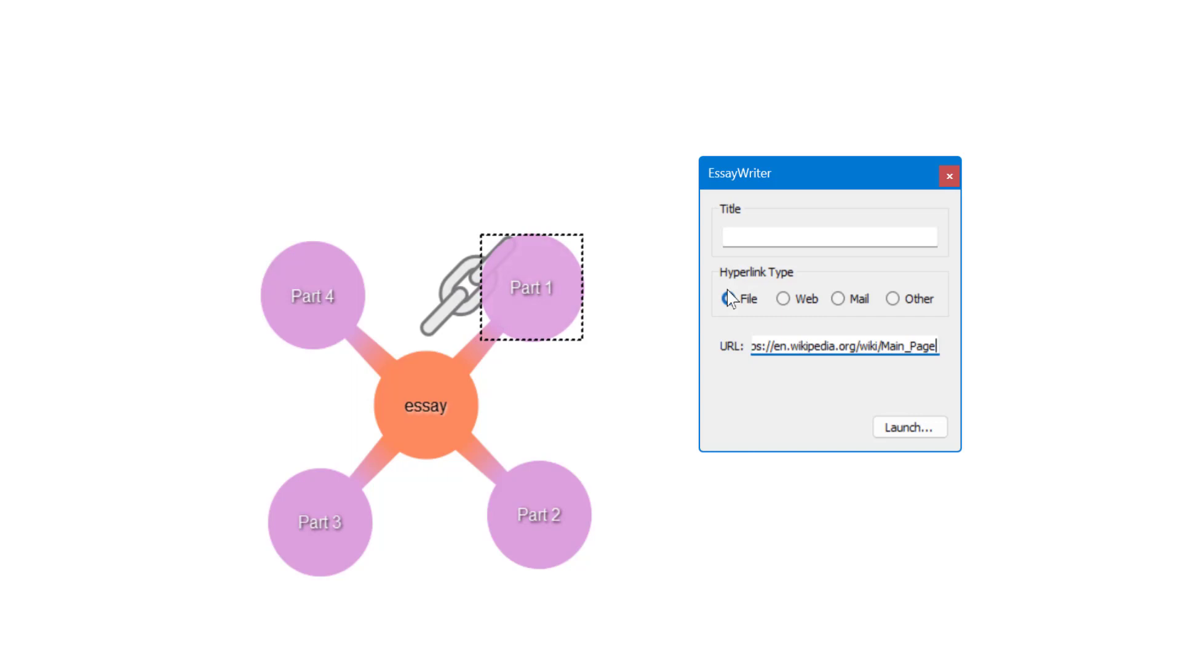
click(783, 299)
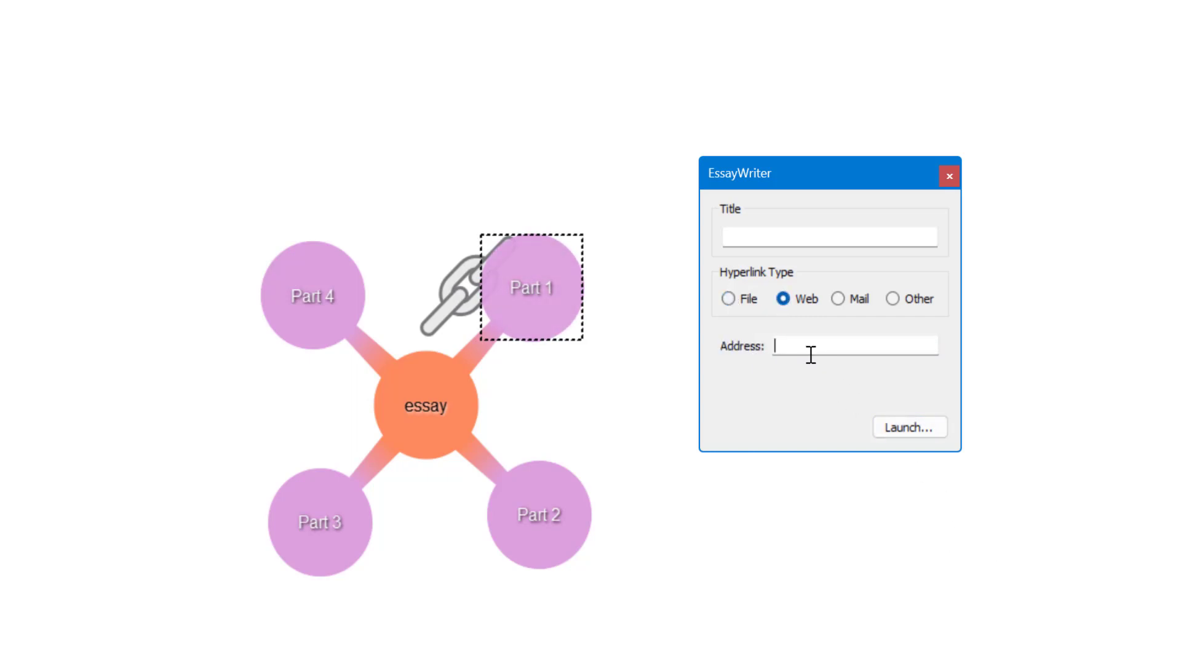
key(ctrl+v)
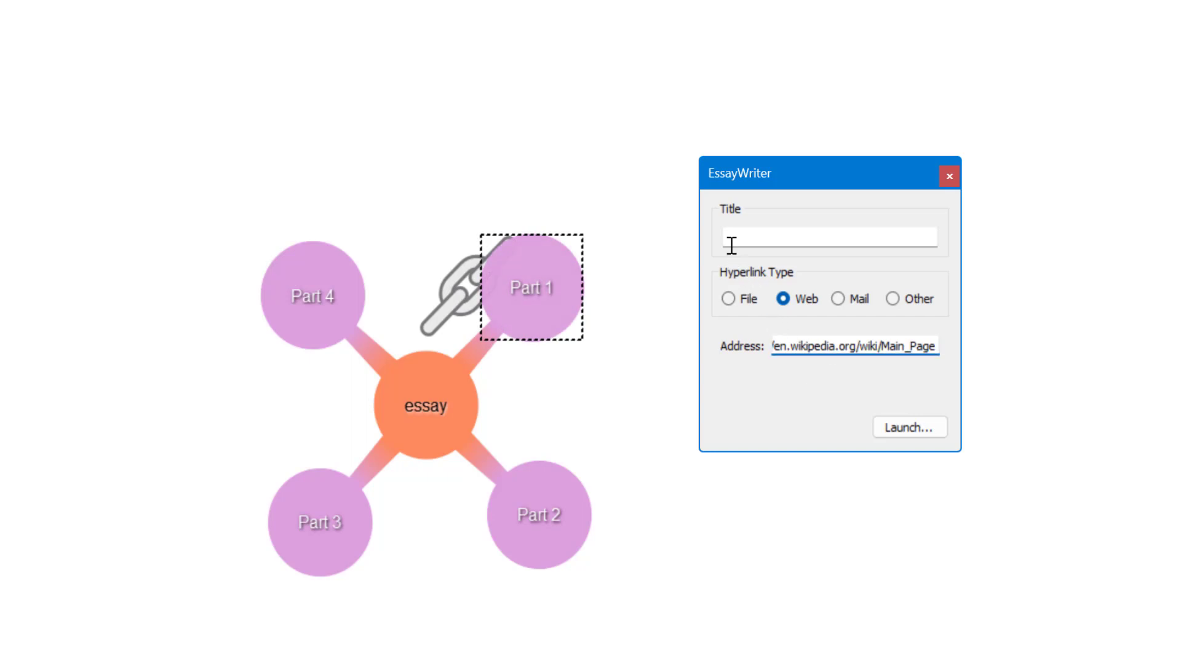
click(731, 238)
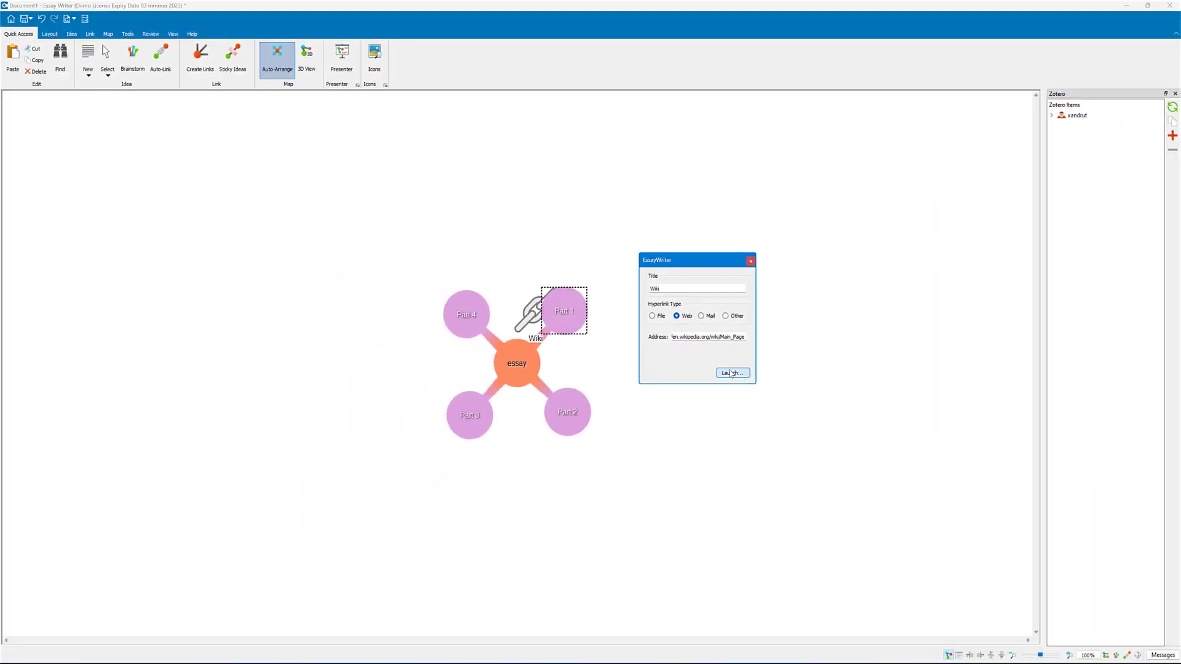
click(899, 425)
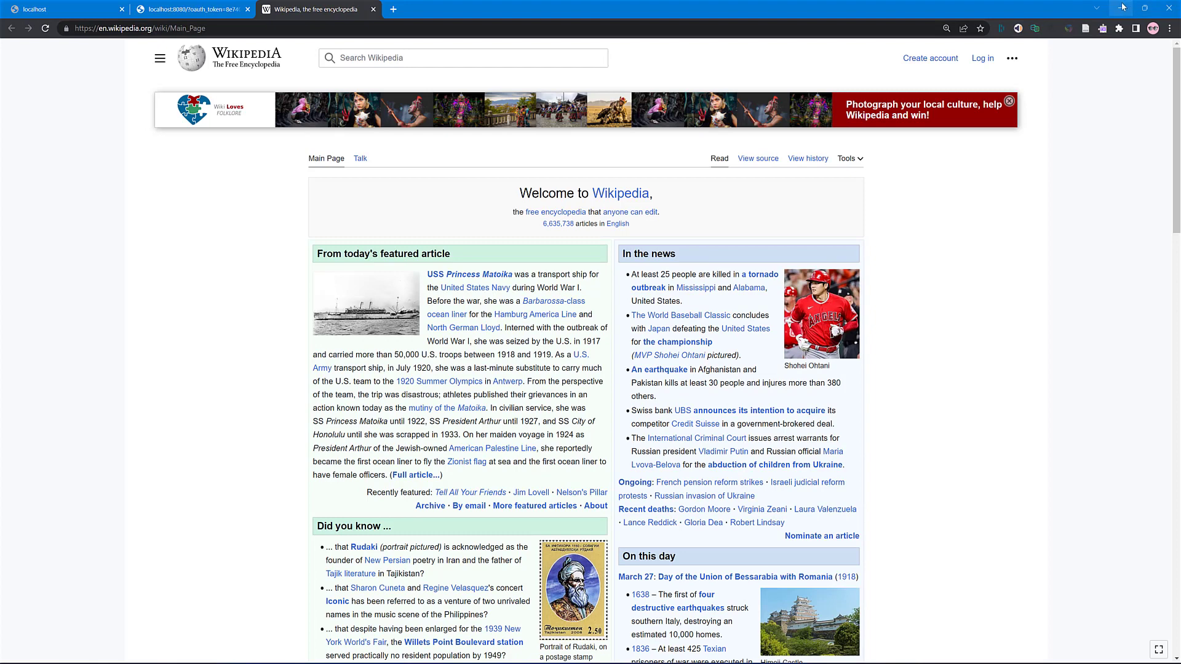
Step: Return to EssayWriter, close the hyperlink settings dialog and attach the Wiki hyperlink to the Part 1 idea
click(1122, 7)
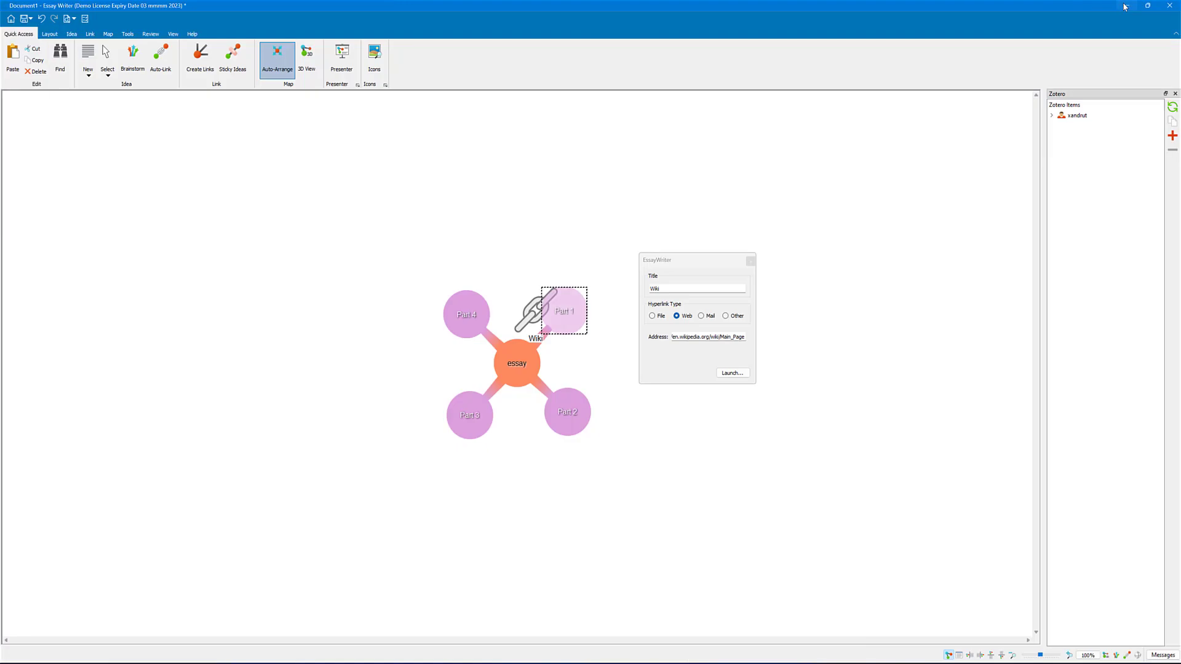
click(752, 261)
drag(534, 322, 834, 340)
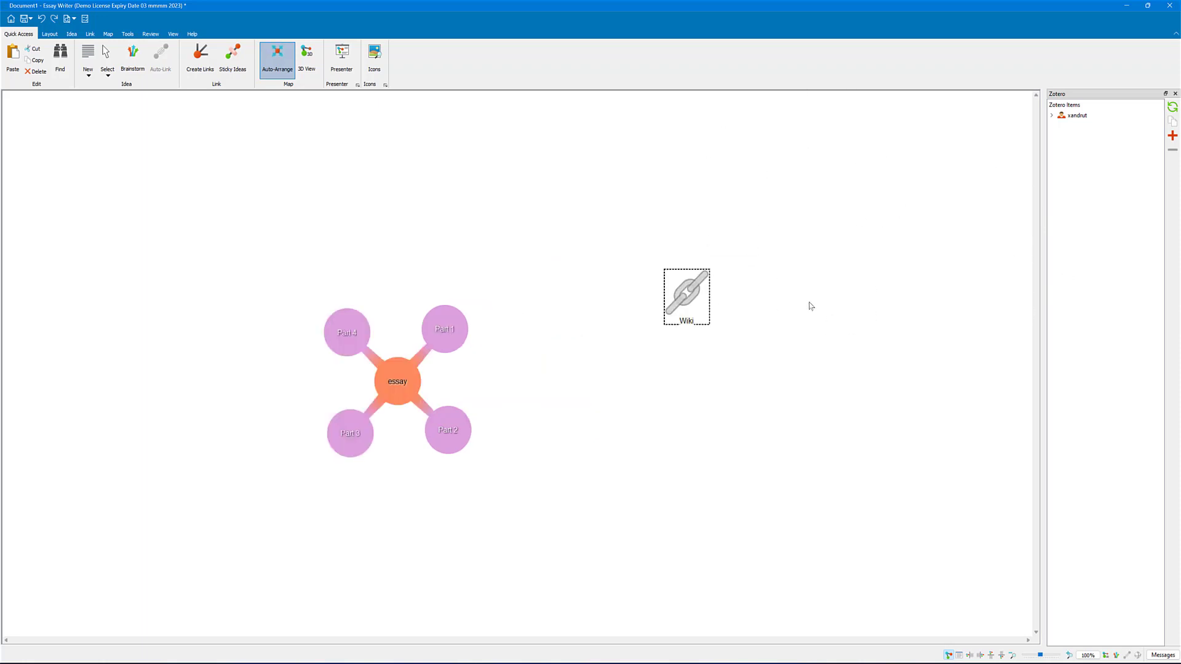
drag(694, 297, 456, 333)
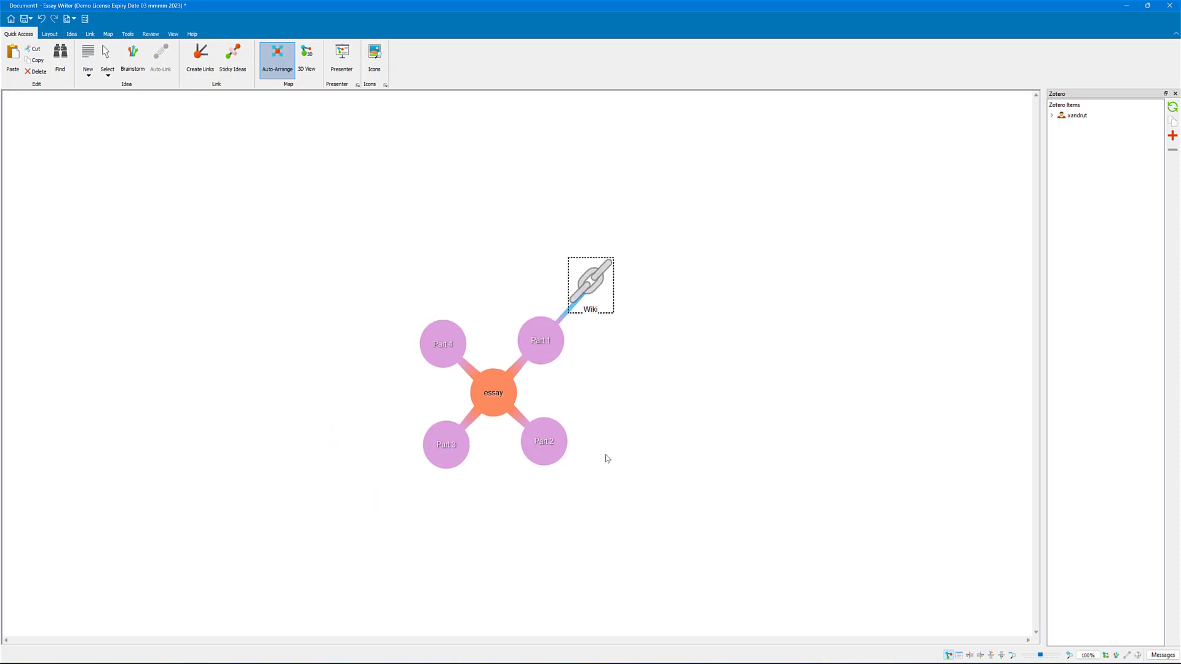
Step: Insert a Table of Contents item into the map, keeping its default title
click(89, 72)
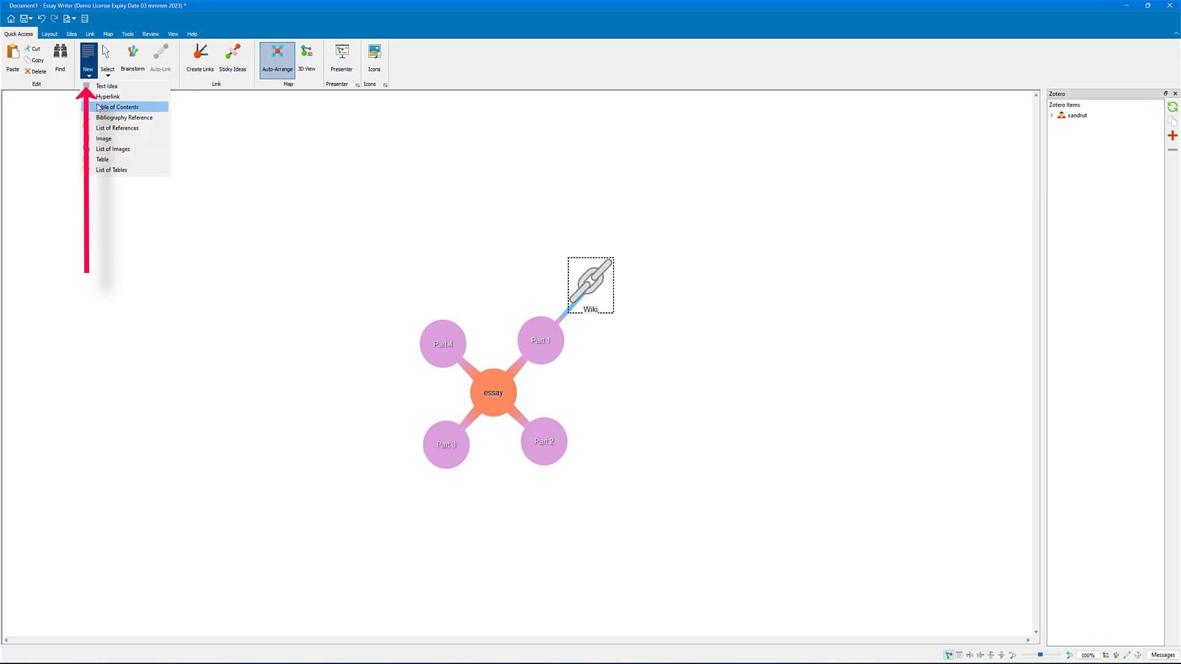
click(98, 108)
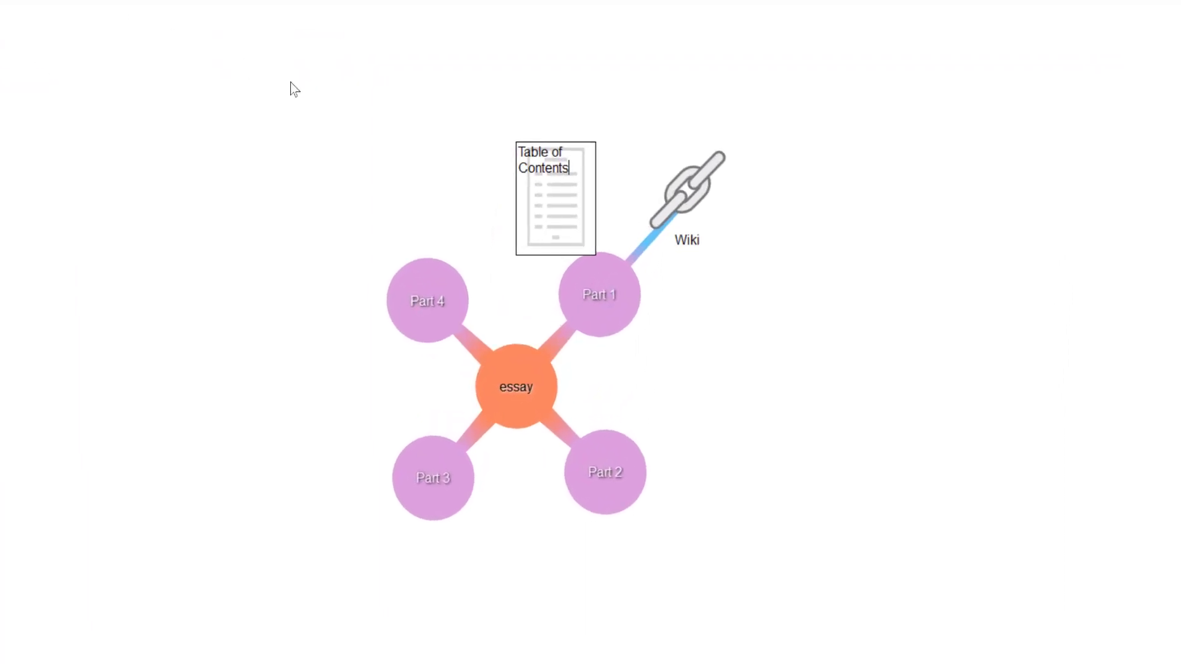
drag(537, 183, 481, 120)
click(558, 210)
double_click(559, 211)
click(928, 25)
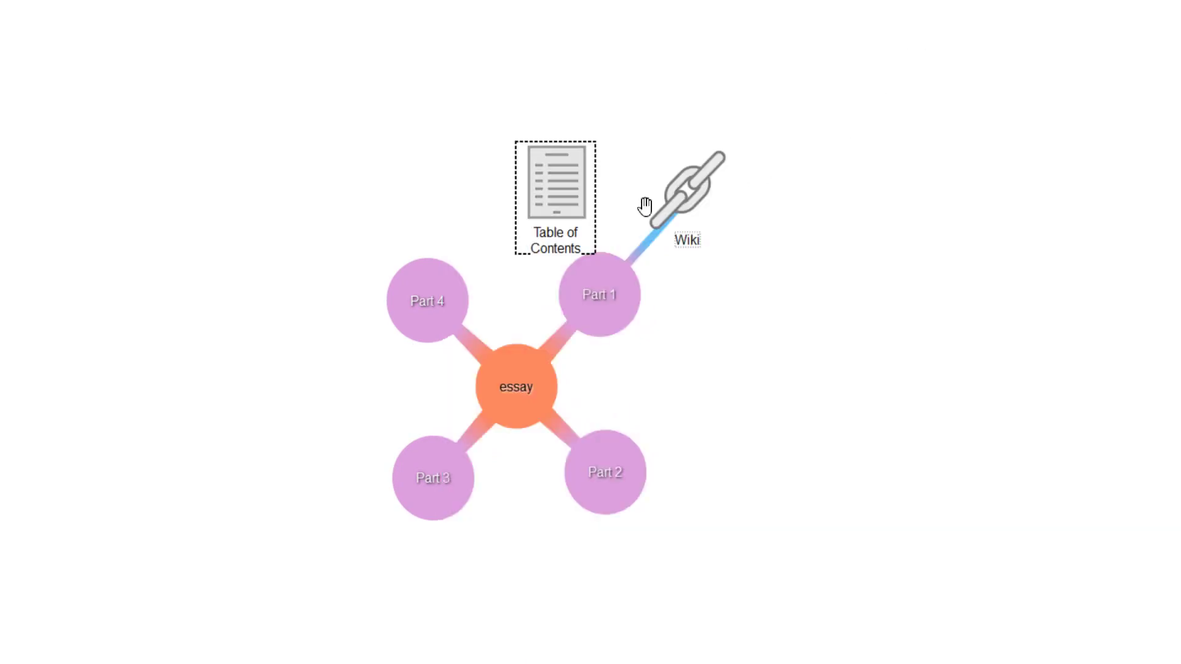
Step: Link the Table of Contents item to the central essay idea and review its list of sections
drag(568, 201, 600, 15)
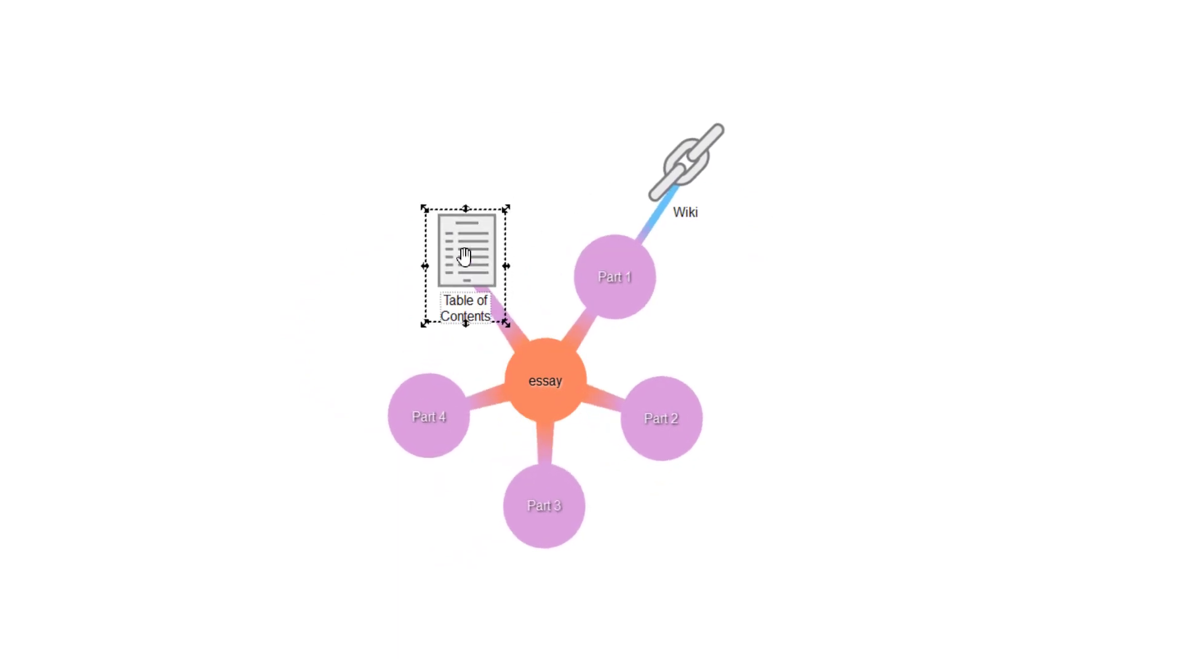
double_click(465, 256)
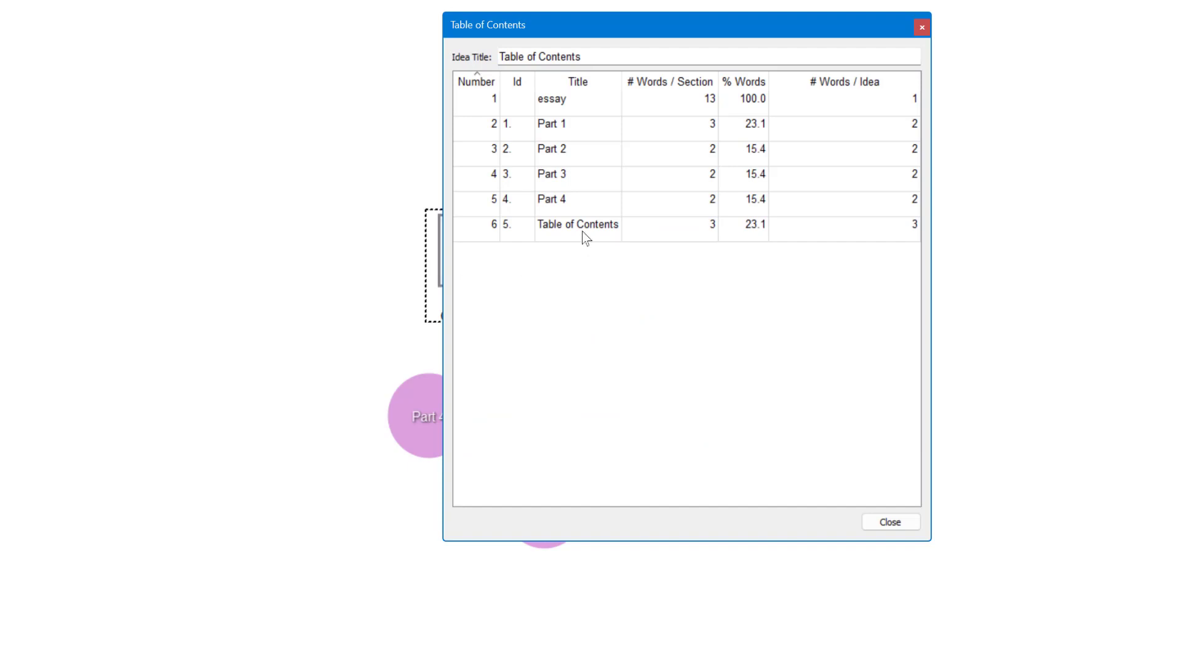
click(871, 524)
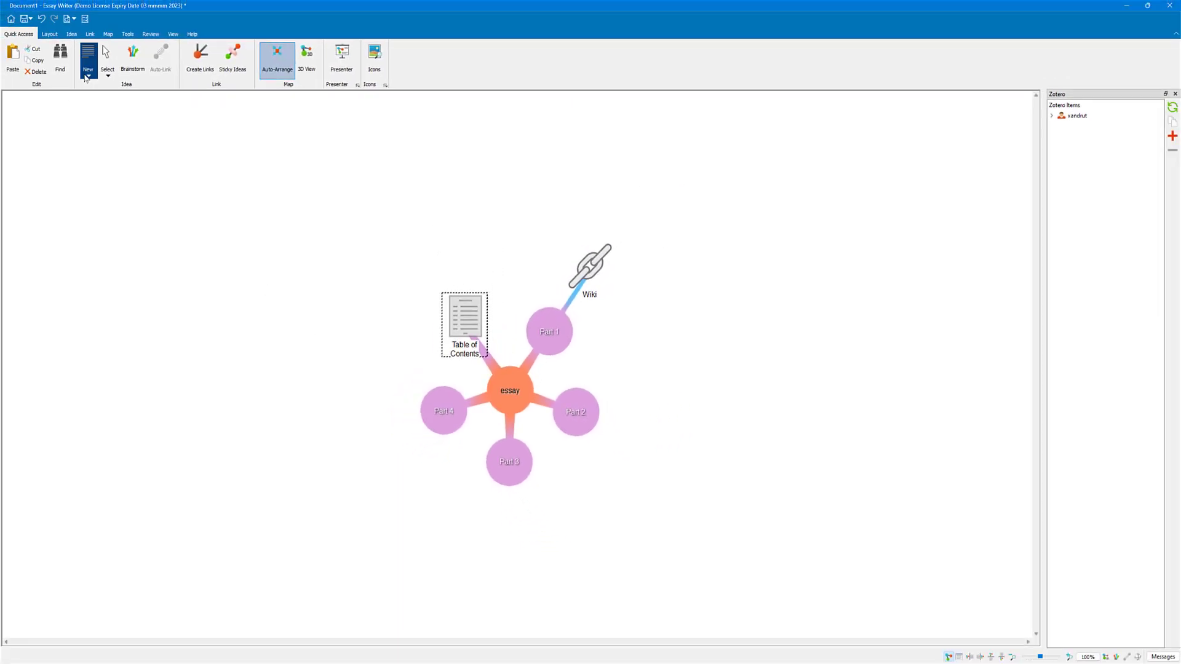
Step: Insert an empty image item into the map and link it to the Part 2 idea
click(87, 76)
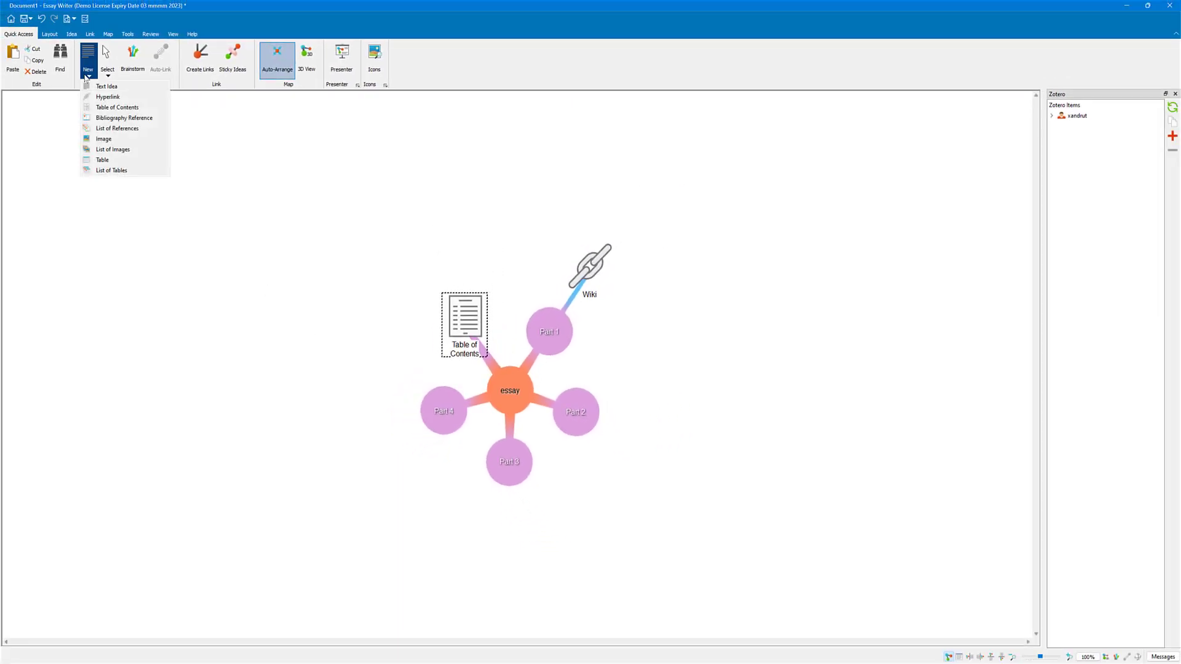
click(101, 138)
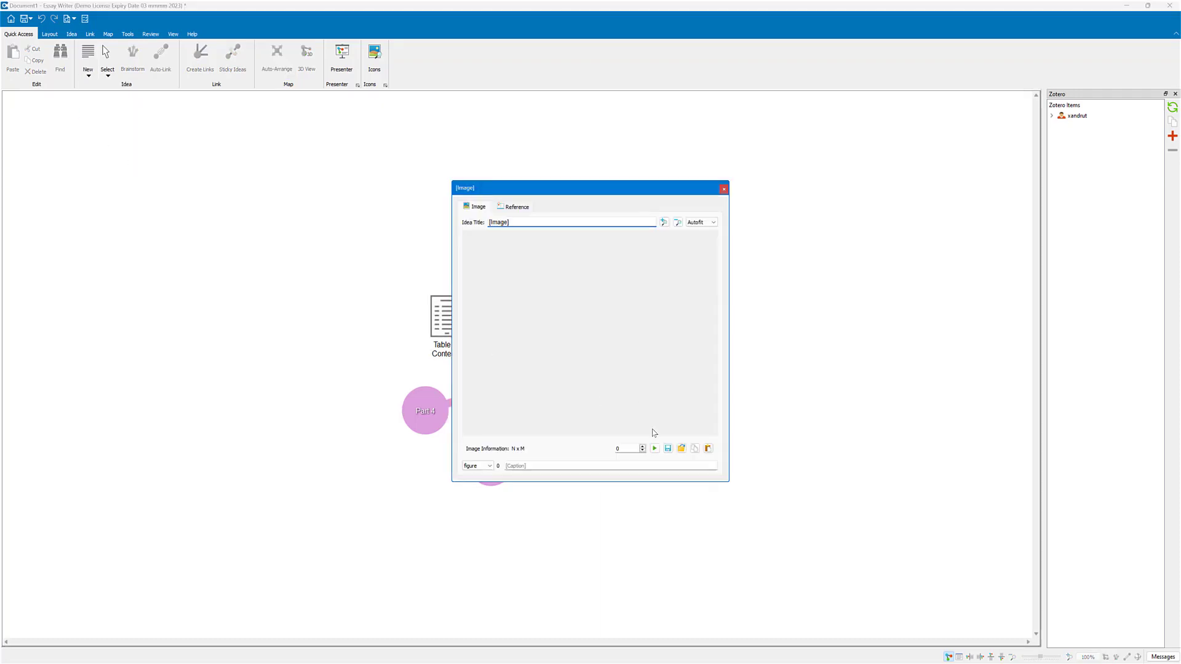
click(724, 189)
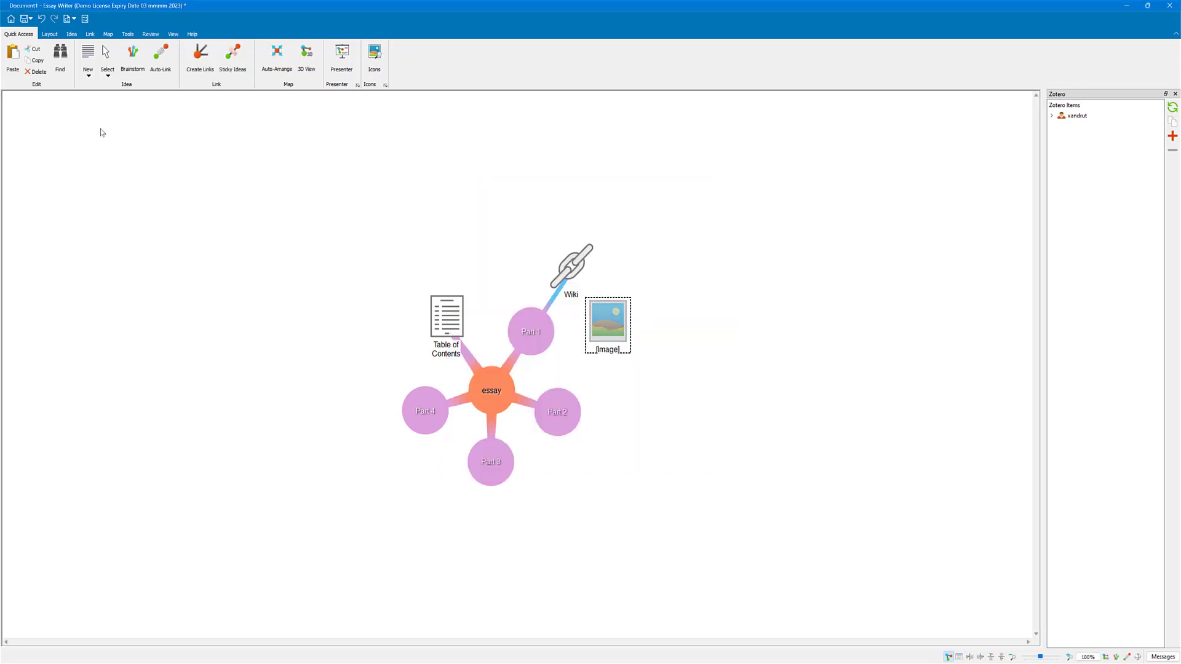
click(193, 71)
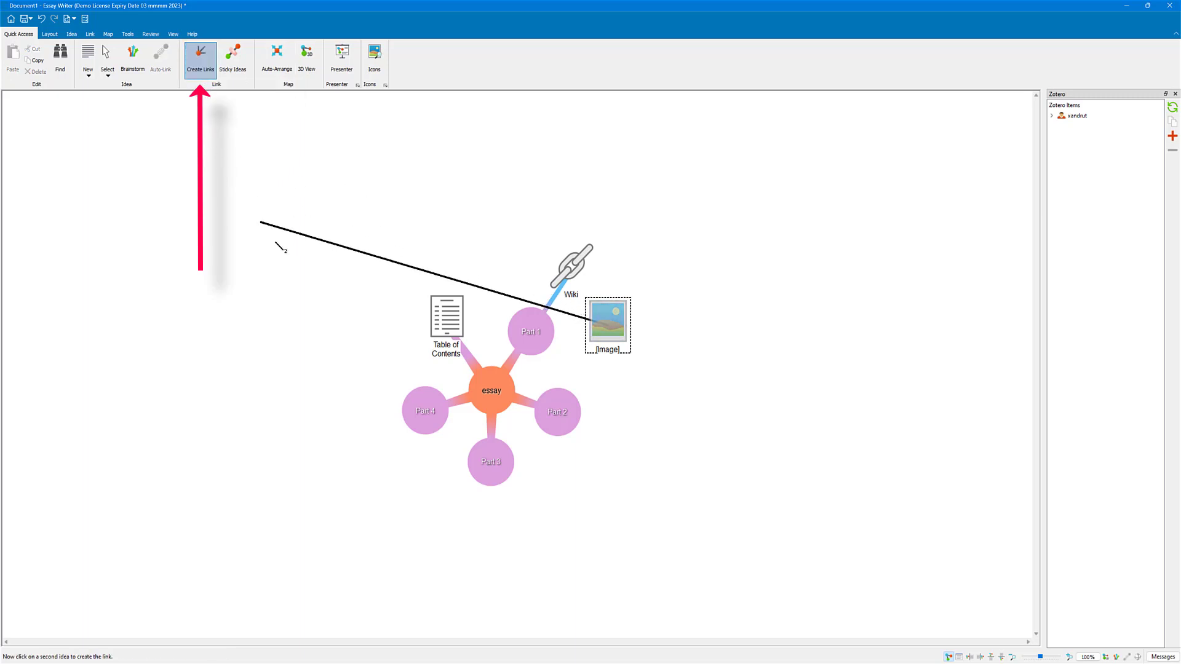
click(558, 407)
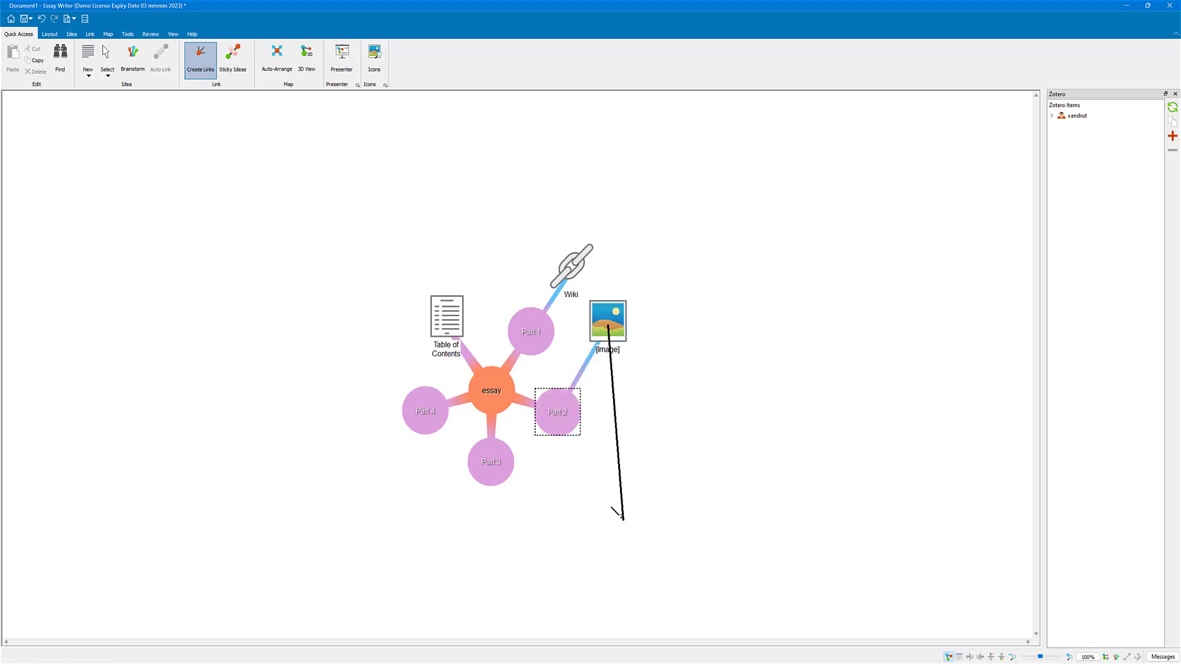
click(201, 58)
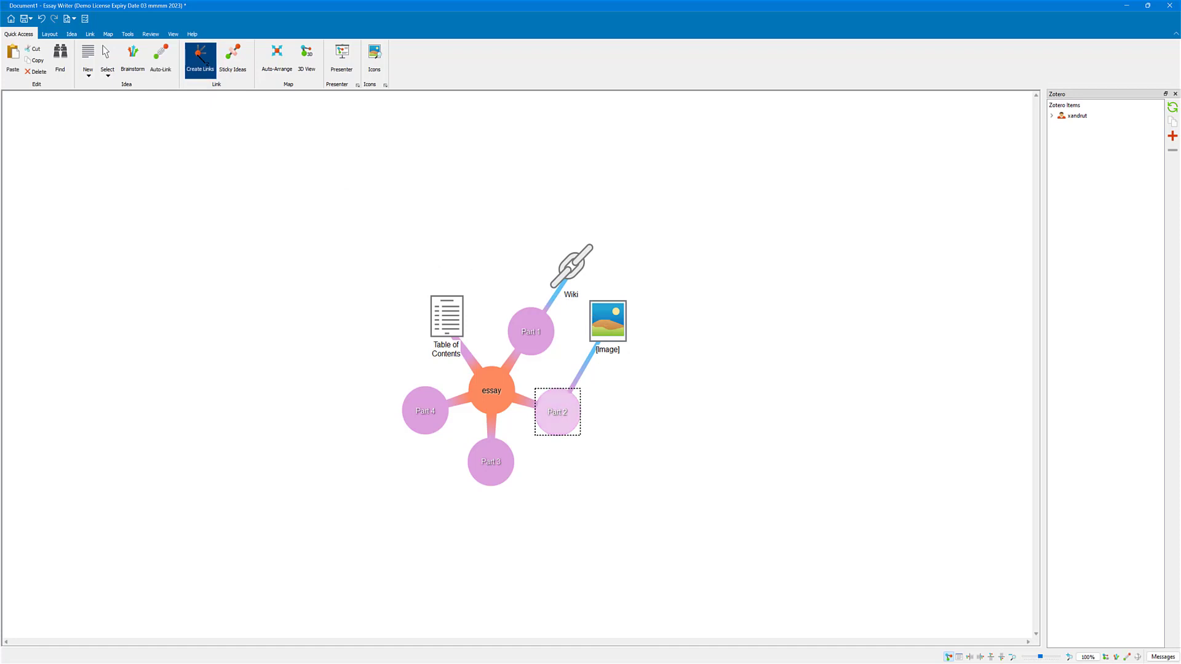
Step: Give the link between Part 2 and the image a single arrowhead towards the image, the Organic style and a width of 9
click(584, 371)
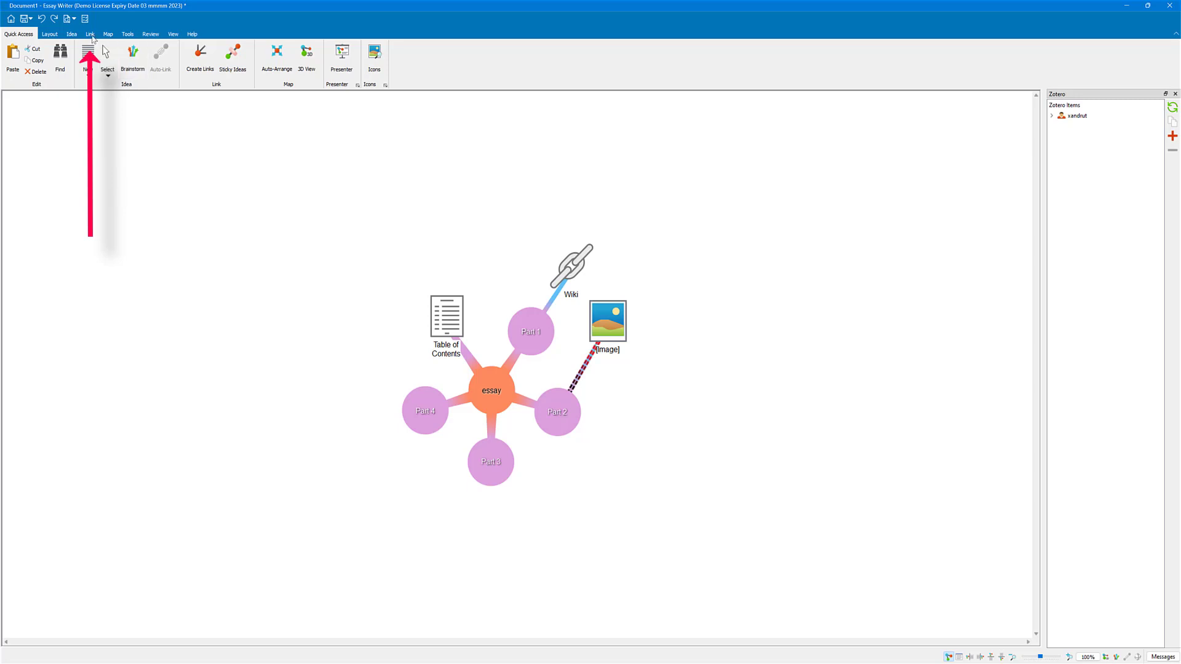
click(89, 35)
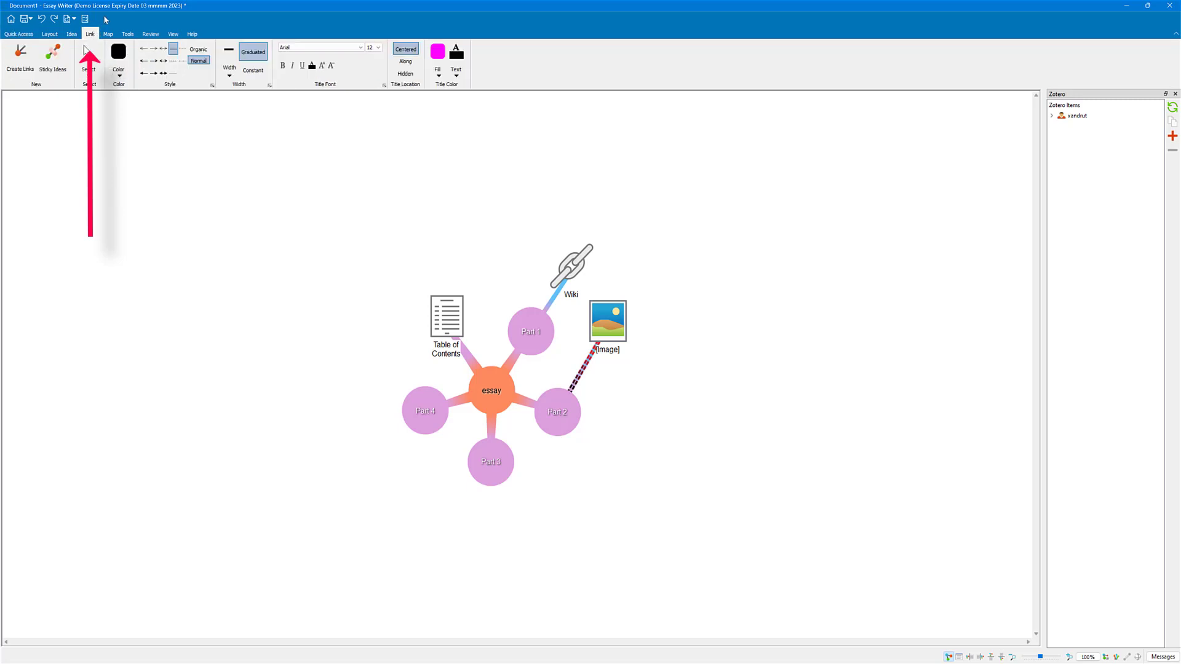
click(155, 60)
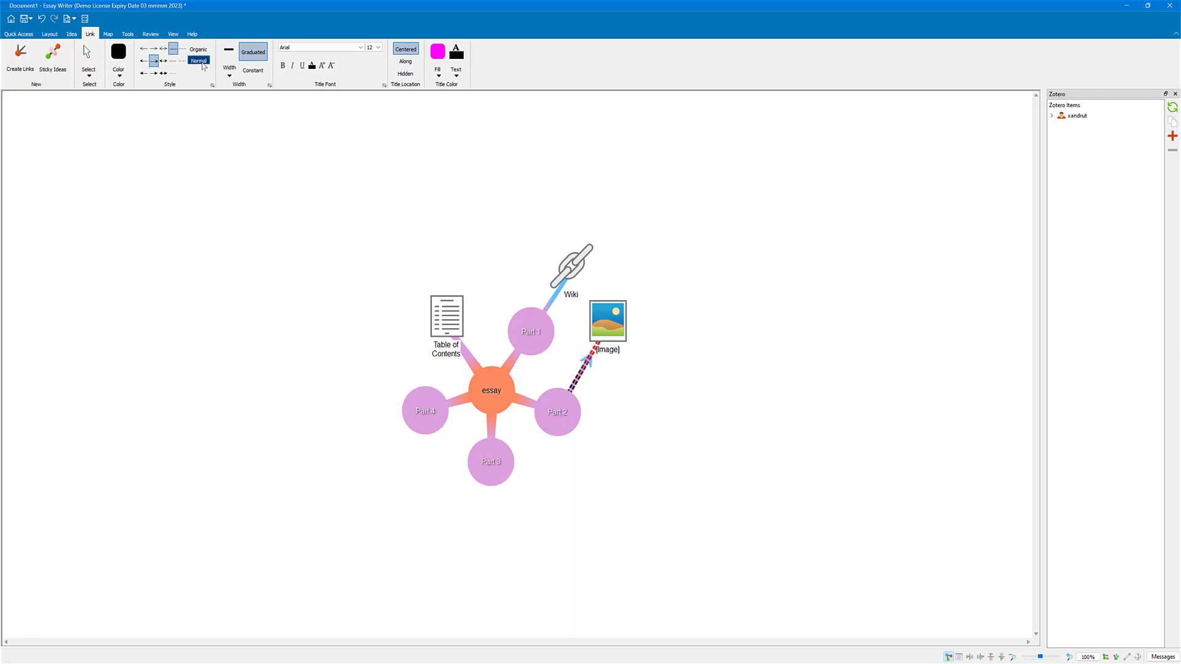
click(198, 49)
click(231, 75)
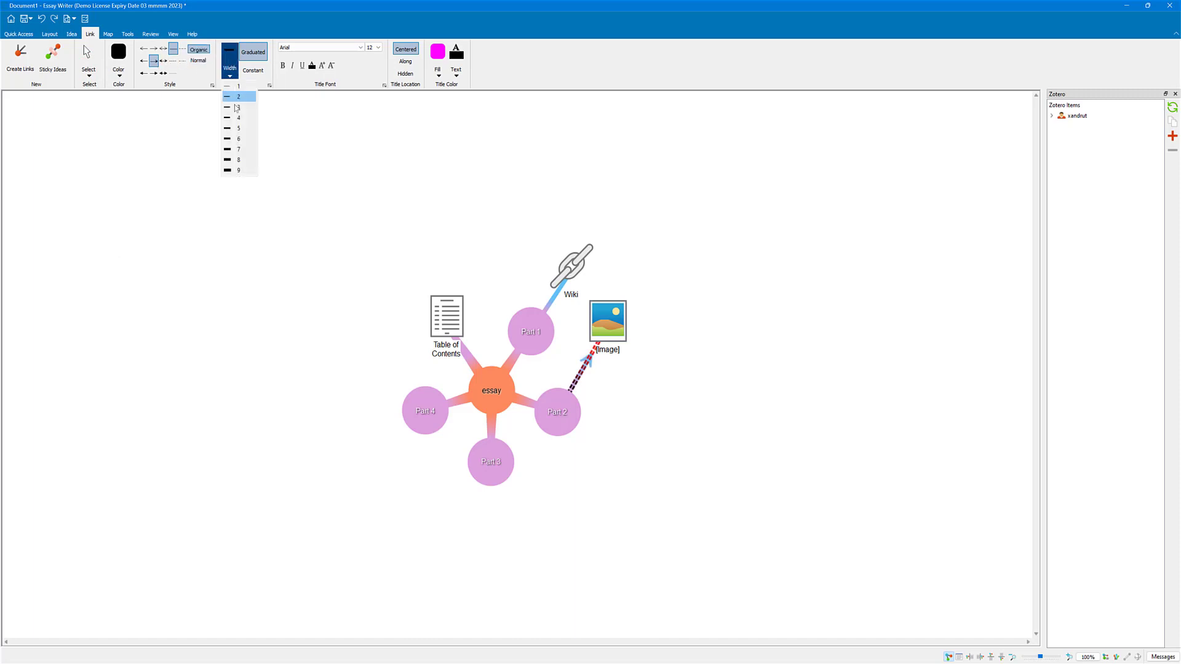
click(231, 172)
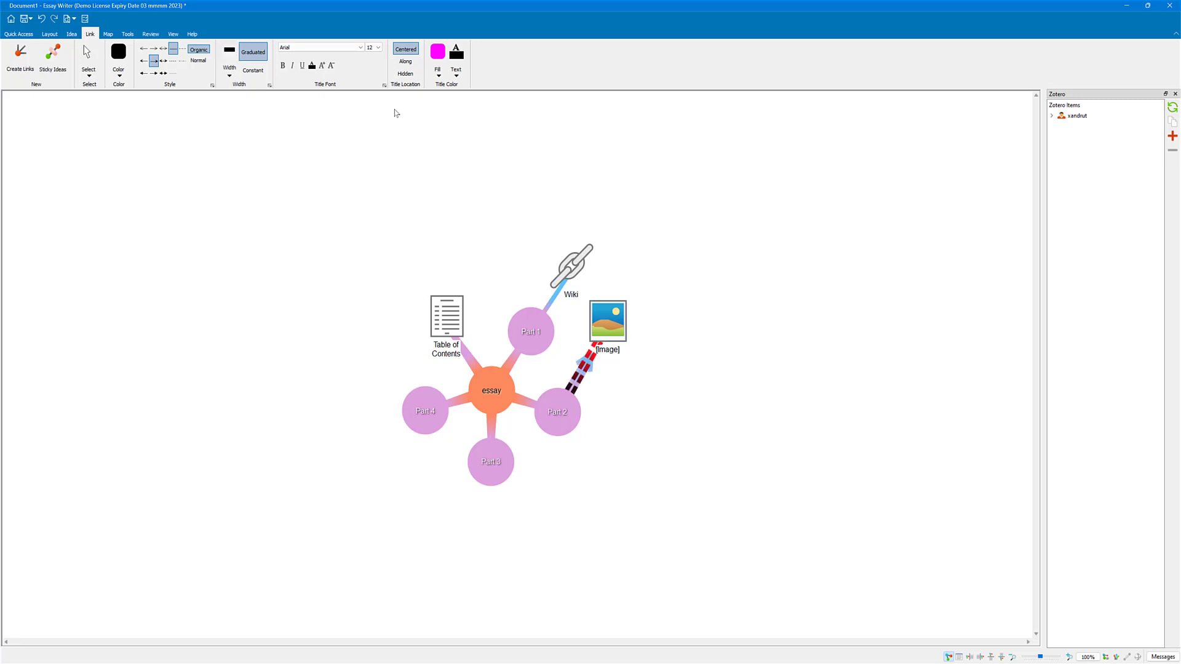
Step: Set the title fill color of the link between Part 2 and the image to yellow (#ffff00)
click(436, 69)
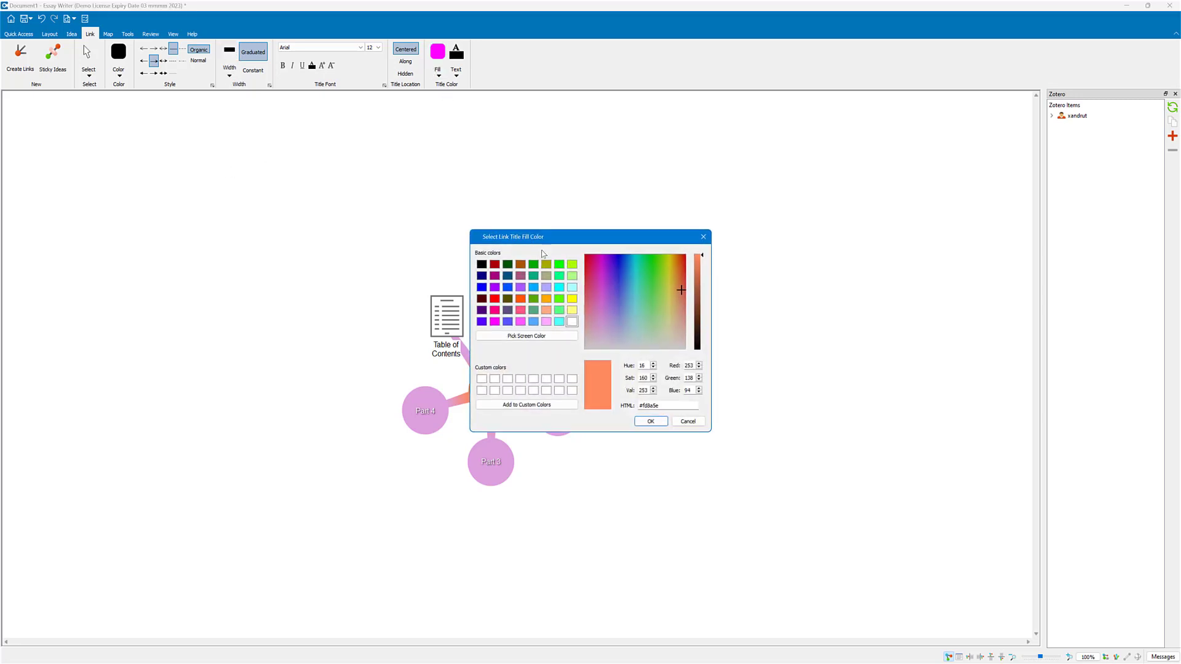
click(572, 299)
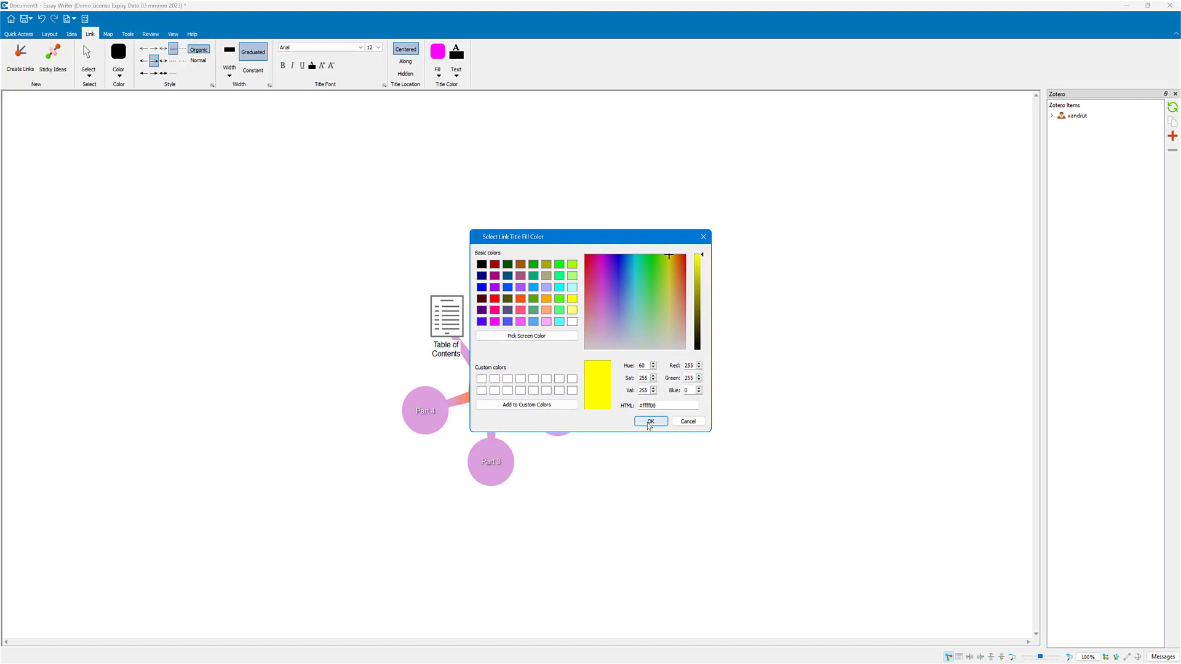
click(652, 422)
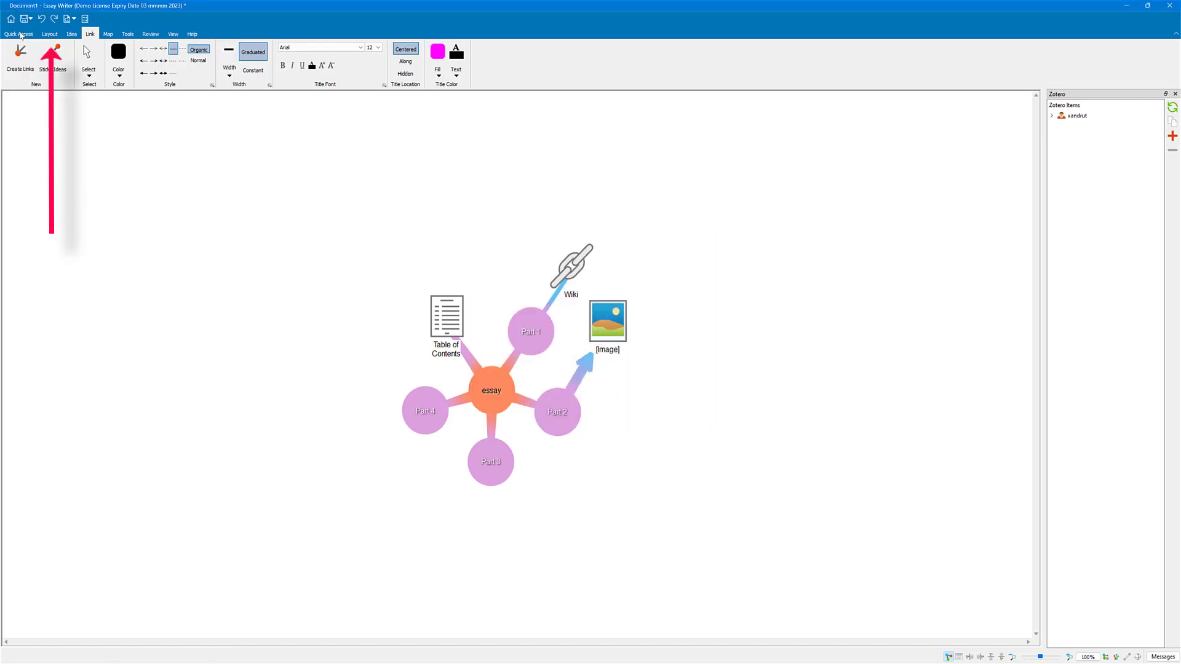
Step: Bring up the map layout options and select the whole map with all its ideas and links
click(21, 35)
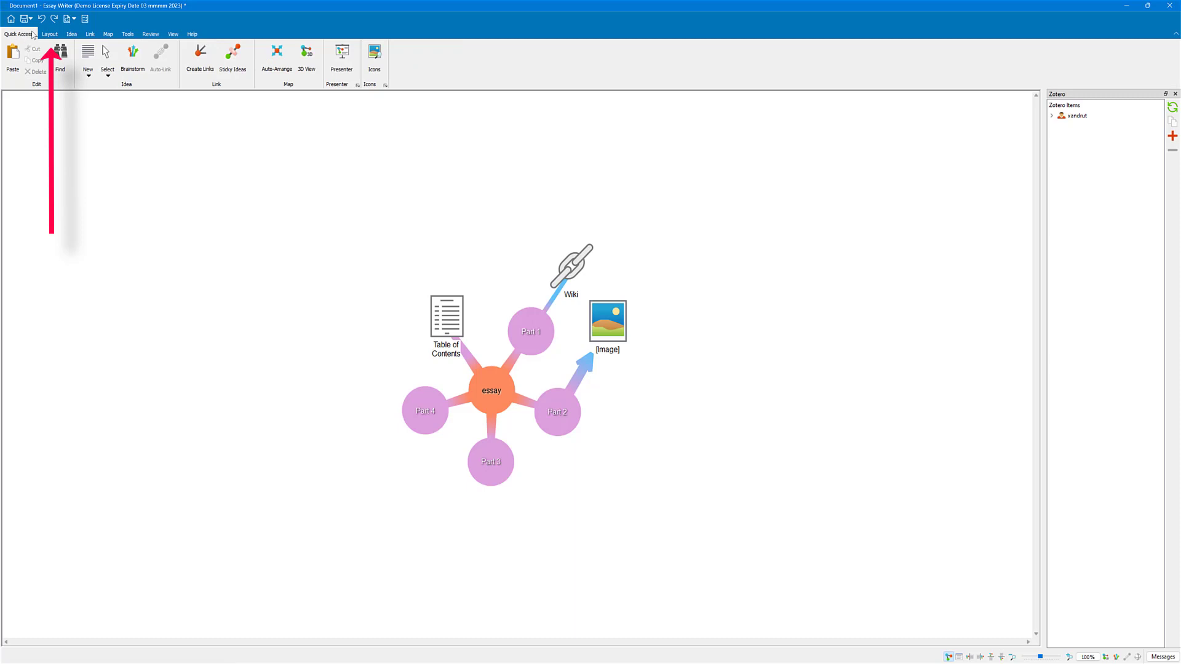
click(49, 35)
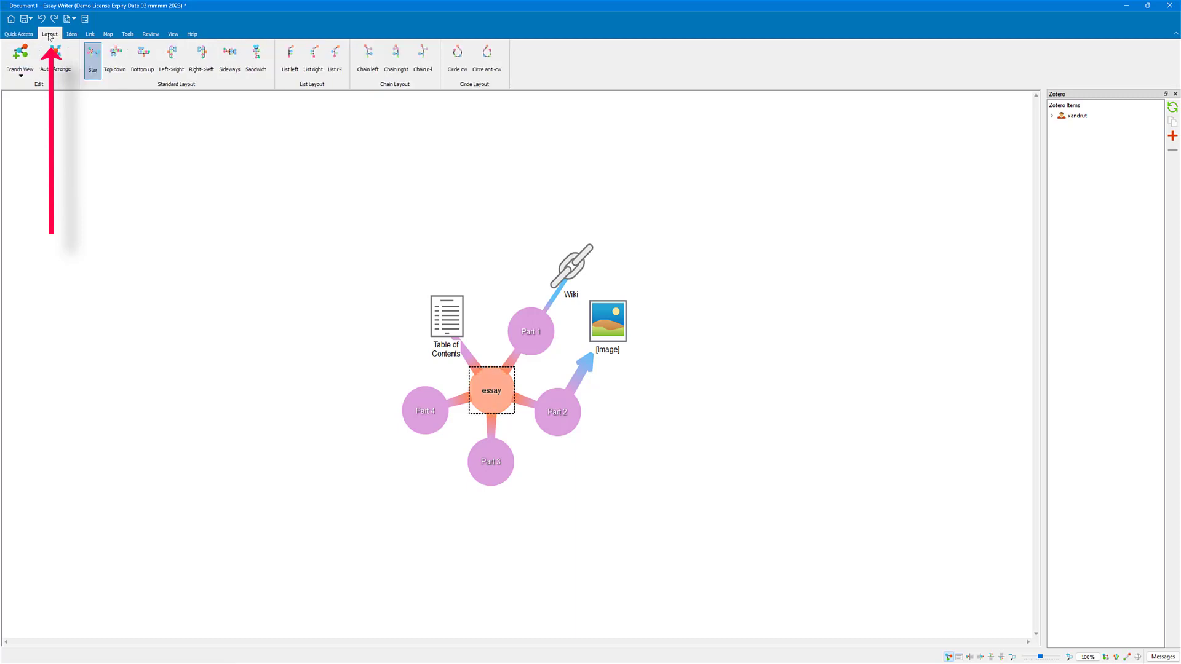
drag(361, 177, 646, 527)
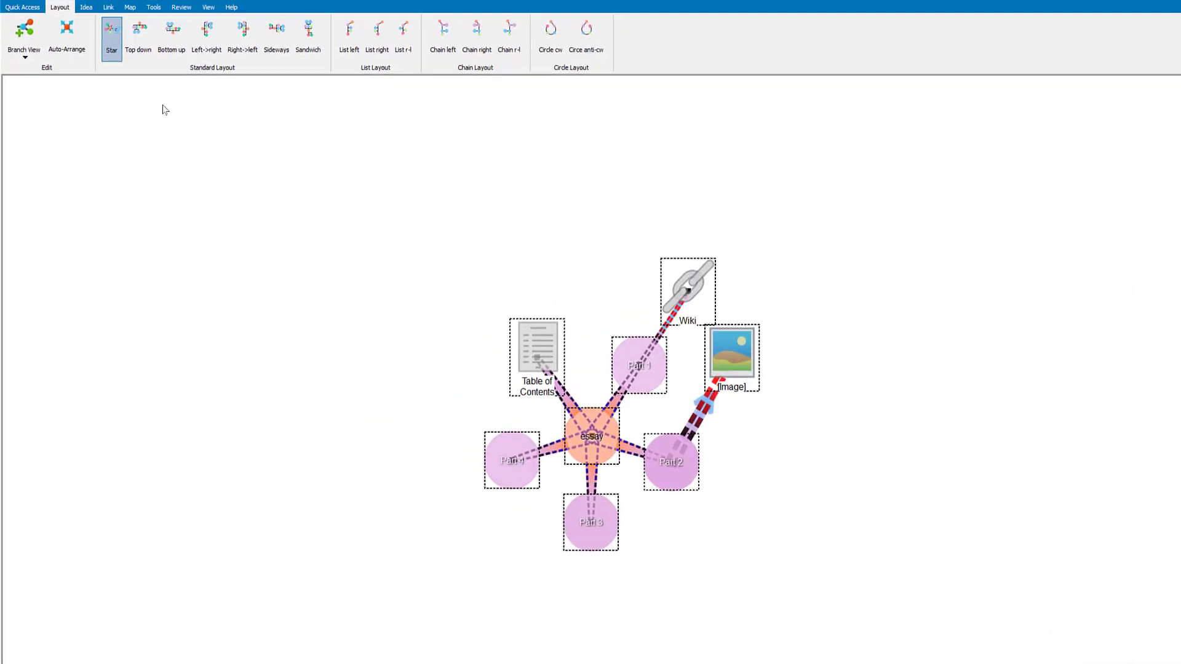
Step: Try the Top down, Bottom up, Left-to-right, Right-to-left and Sideways standard layouts on the selected map
click(154, 40)
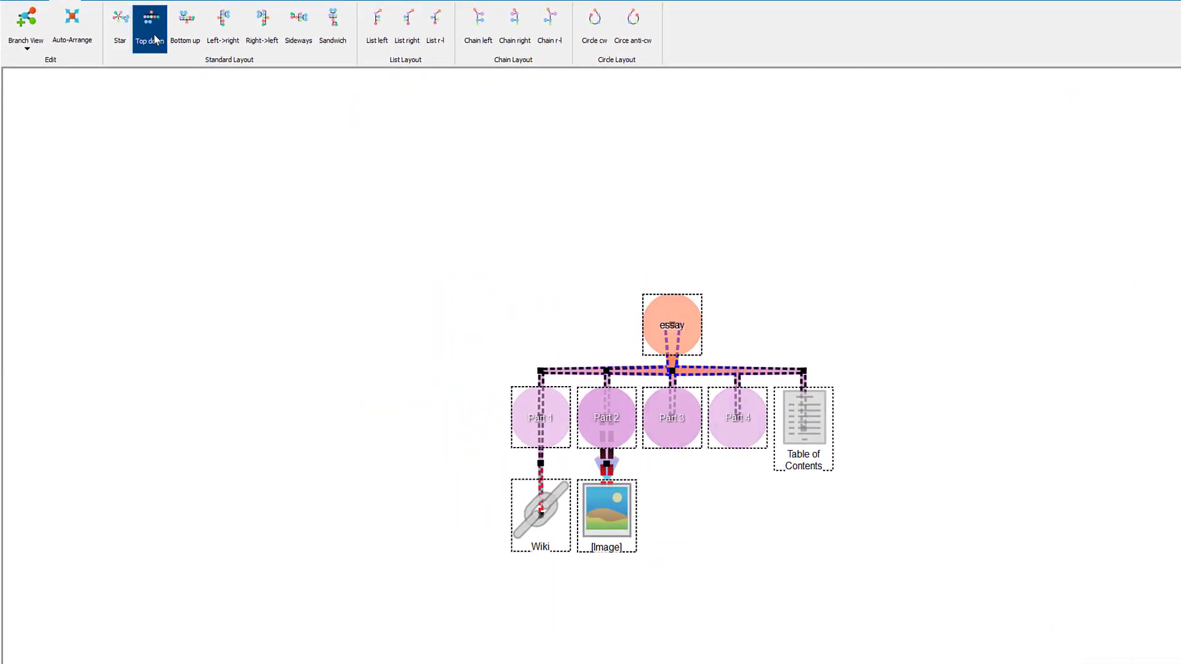
click(189, 39)
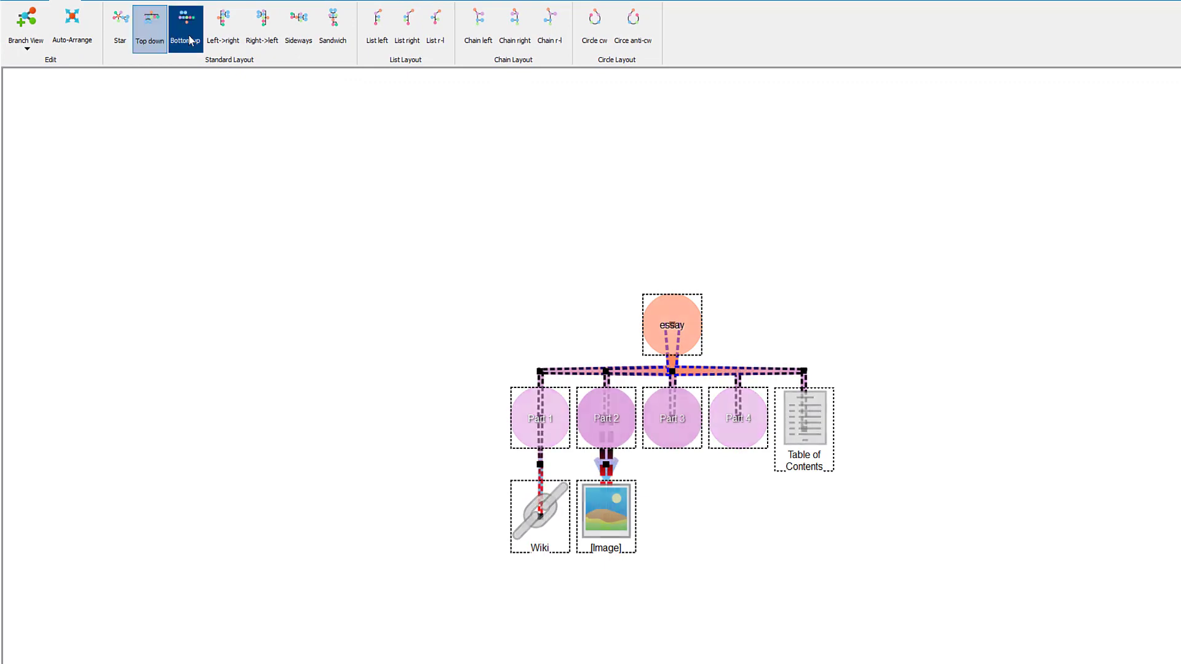
click(223, 38)
click(270, 27)
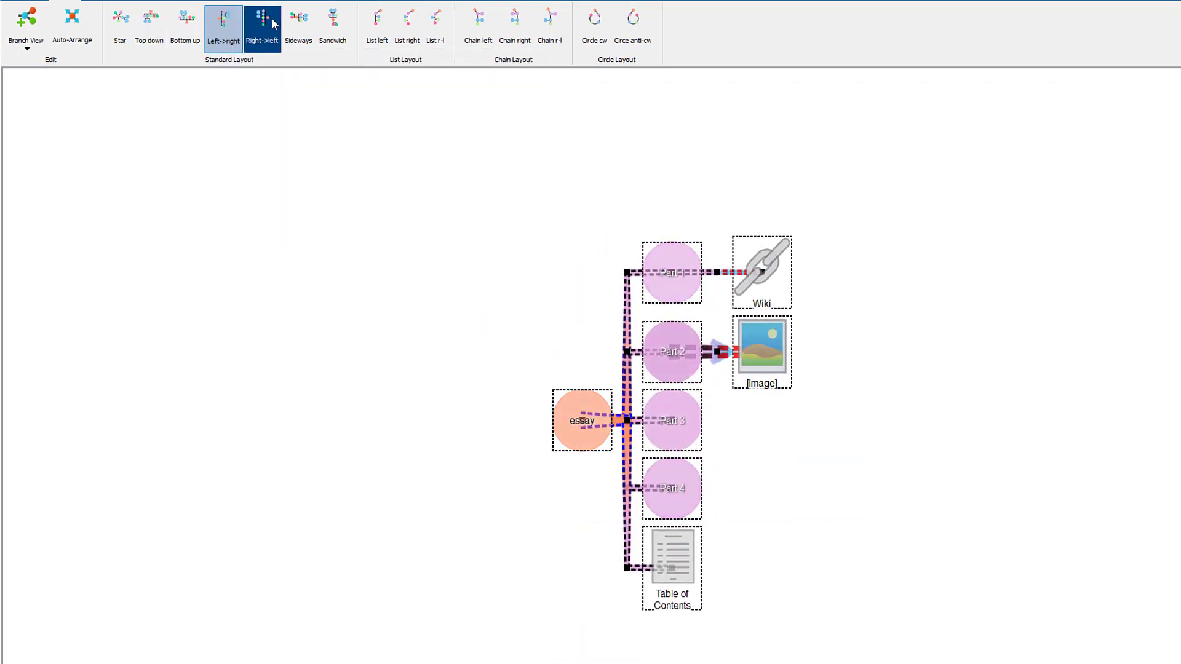
click(302, 29)
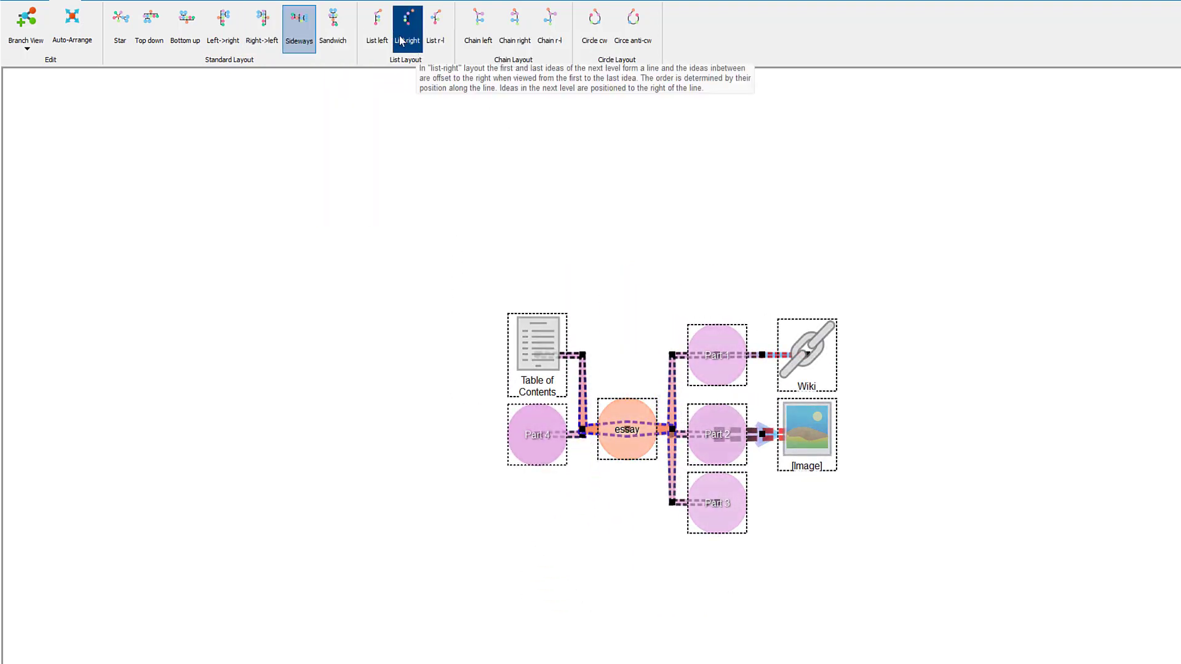
Step: Try the List left, List right and Chain left layouts on the selected map
click(382, 28)
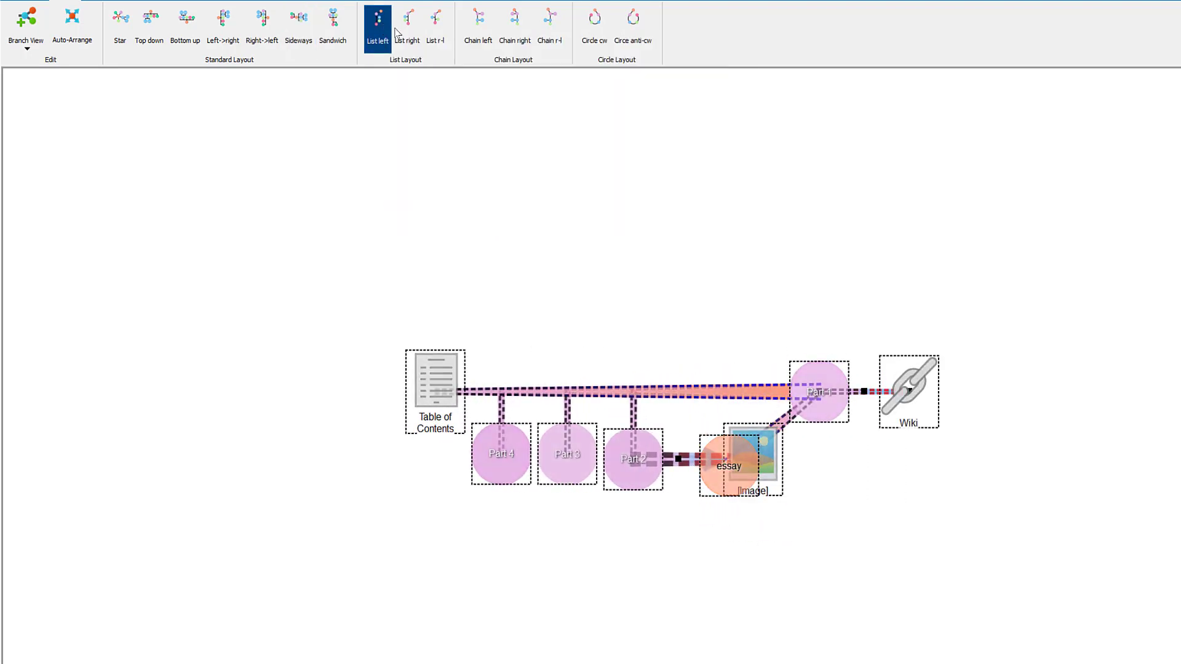
click(409, 33)
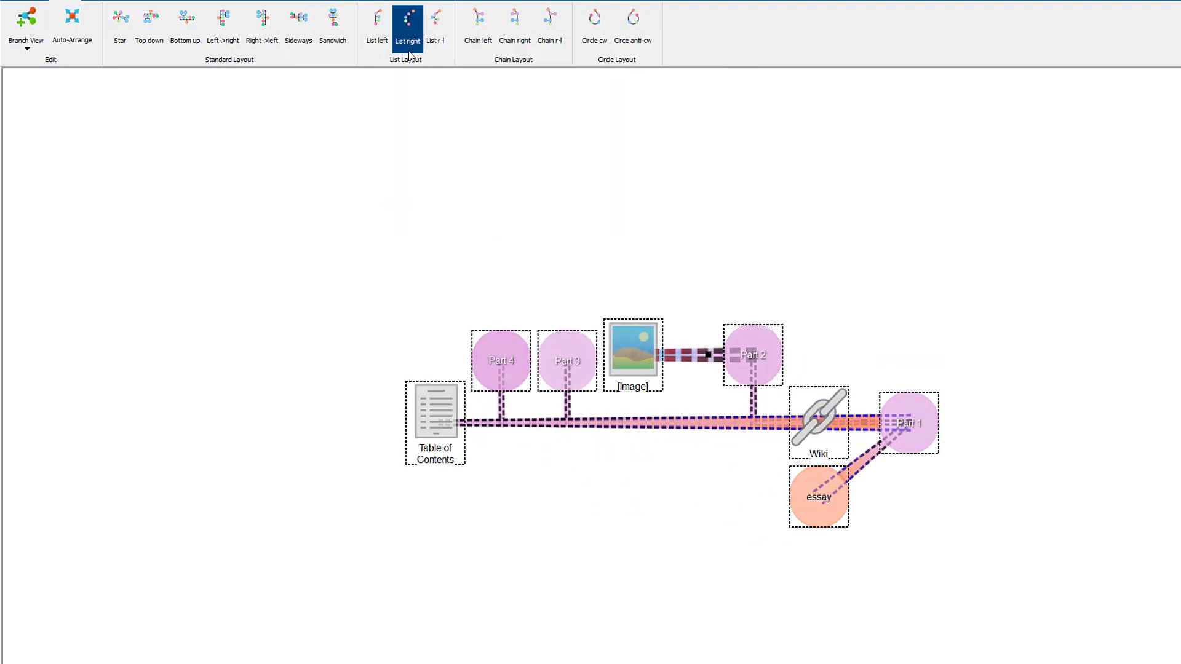
click(479, 28)
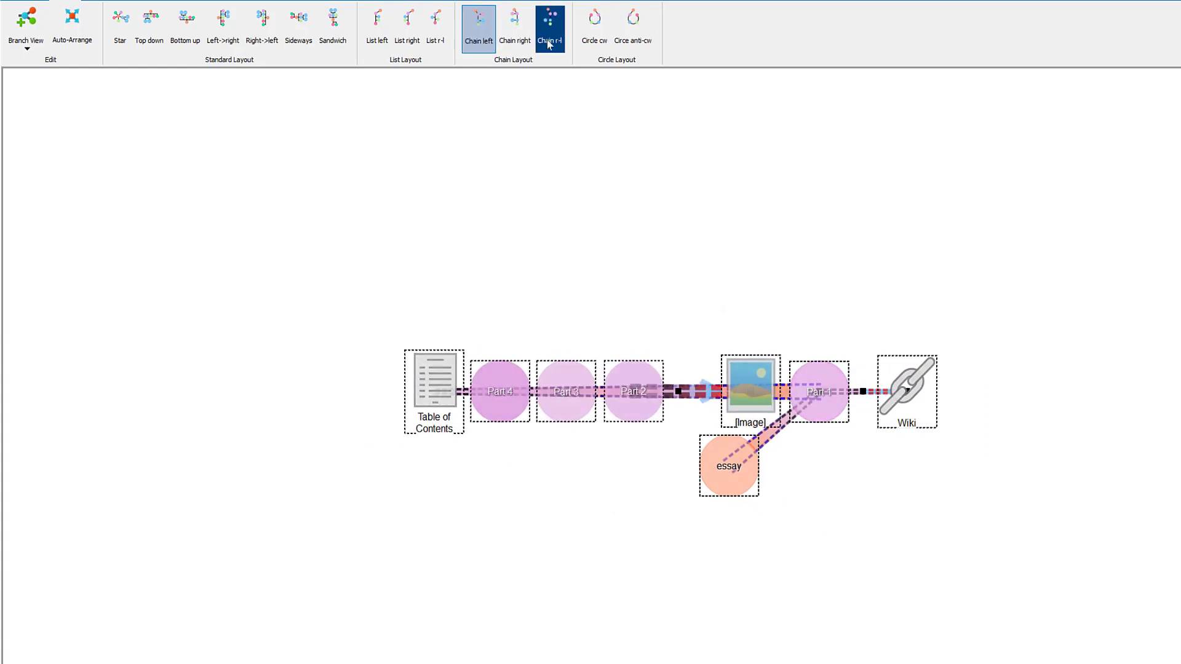
Step: Arrange the selected map in a circle, clockwise first and finally anti-clockwise, and apply Auto-Arrange
click(586, 35)
click(630, 32)
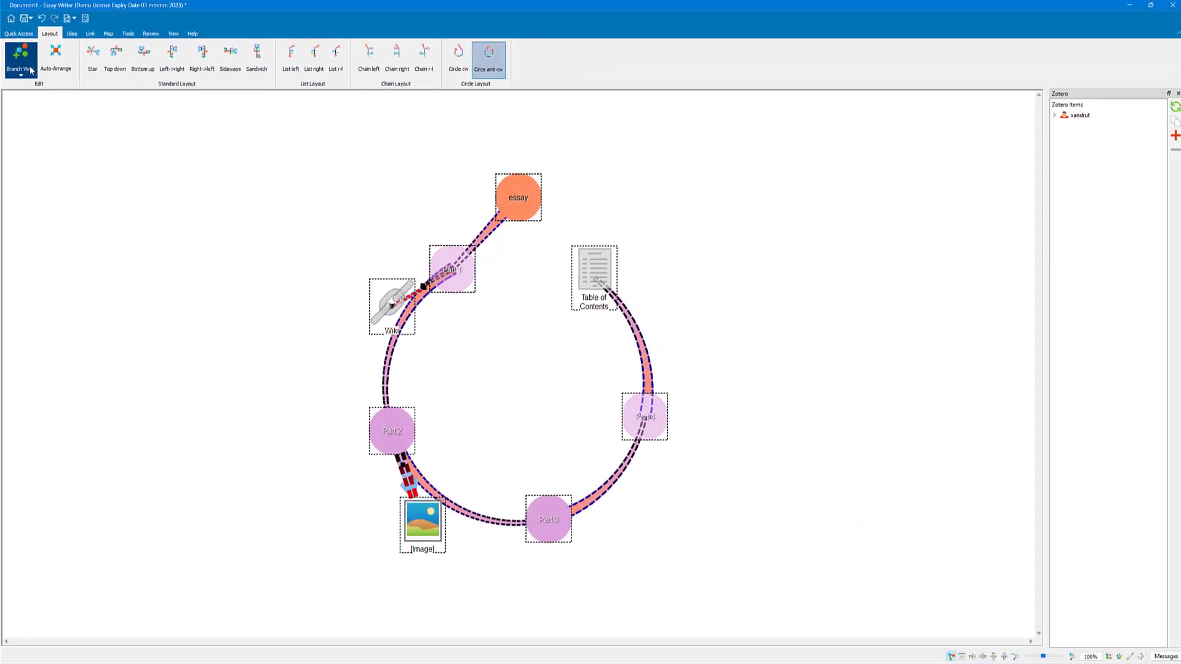
click(56, 66)
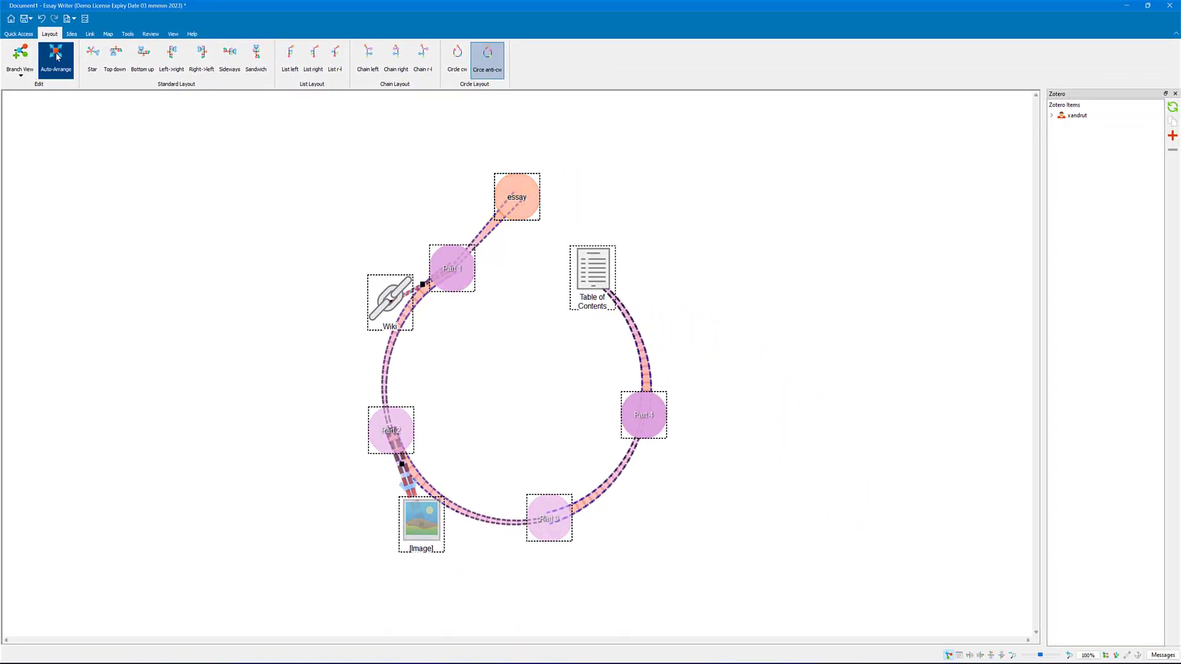
Step: Collapse the selected map's branches and expand them again, and arrange the map in the Star layout
click(24, 70)
click(34, 97)
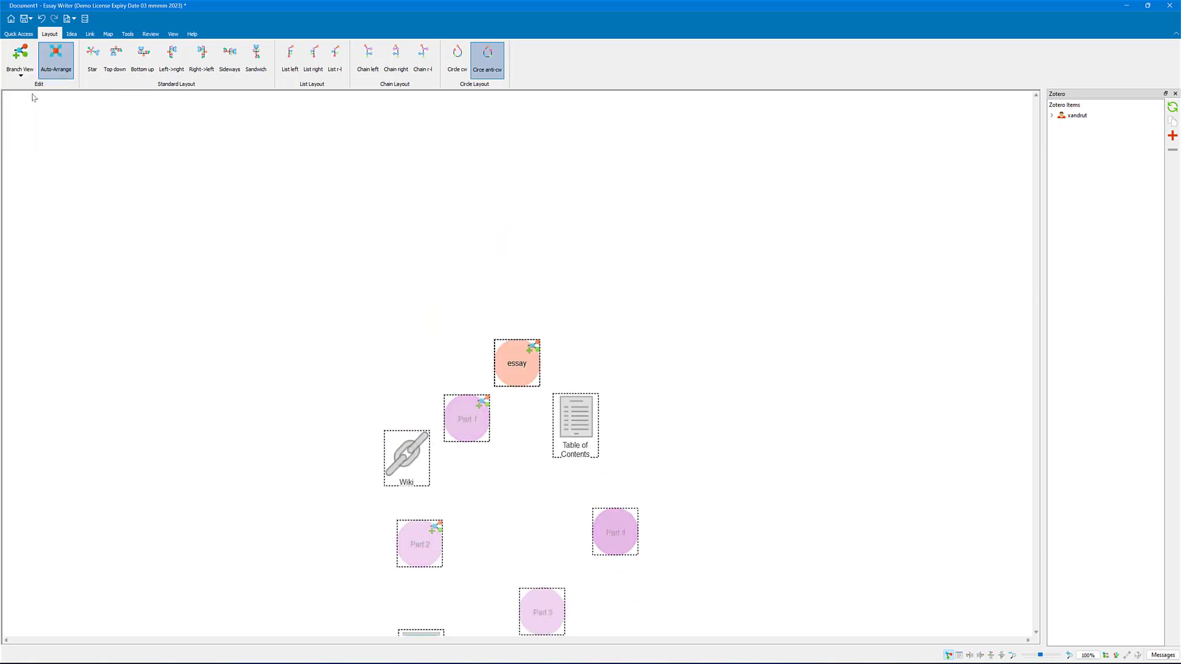
click(28, 70)
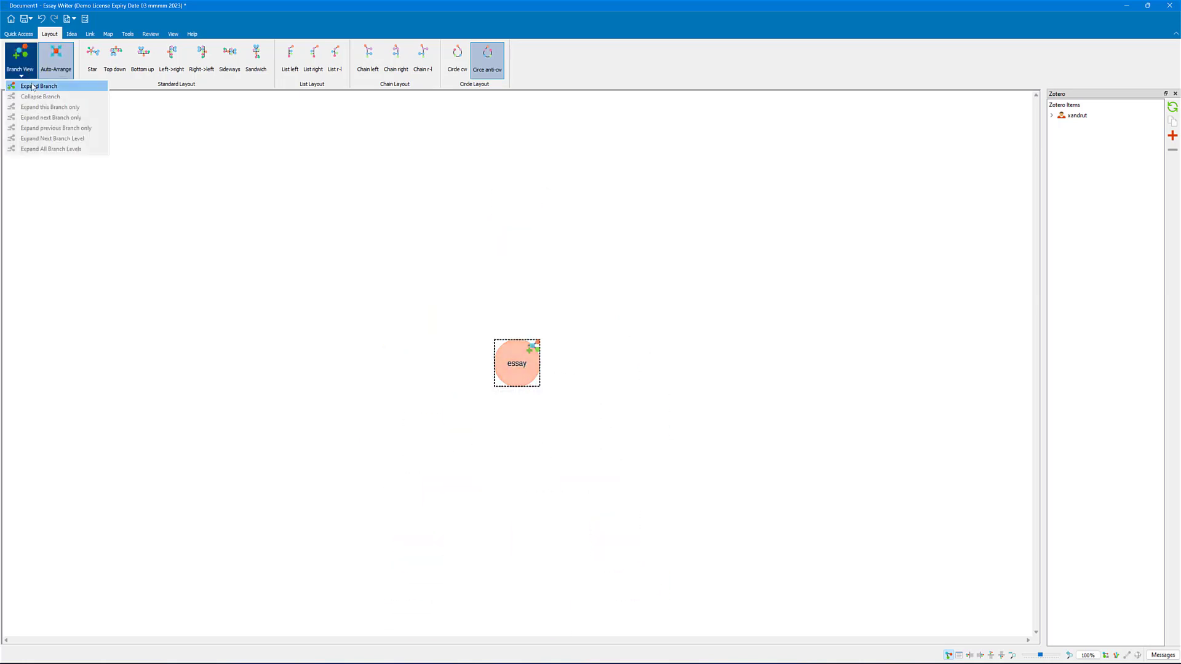
click(33, 89)
click(95, 68)
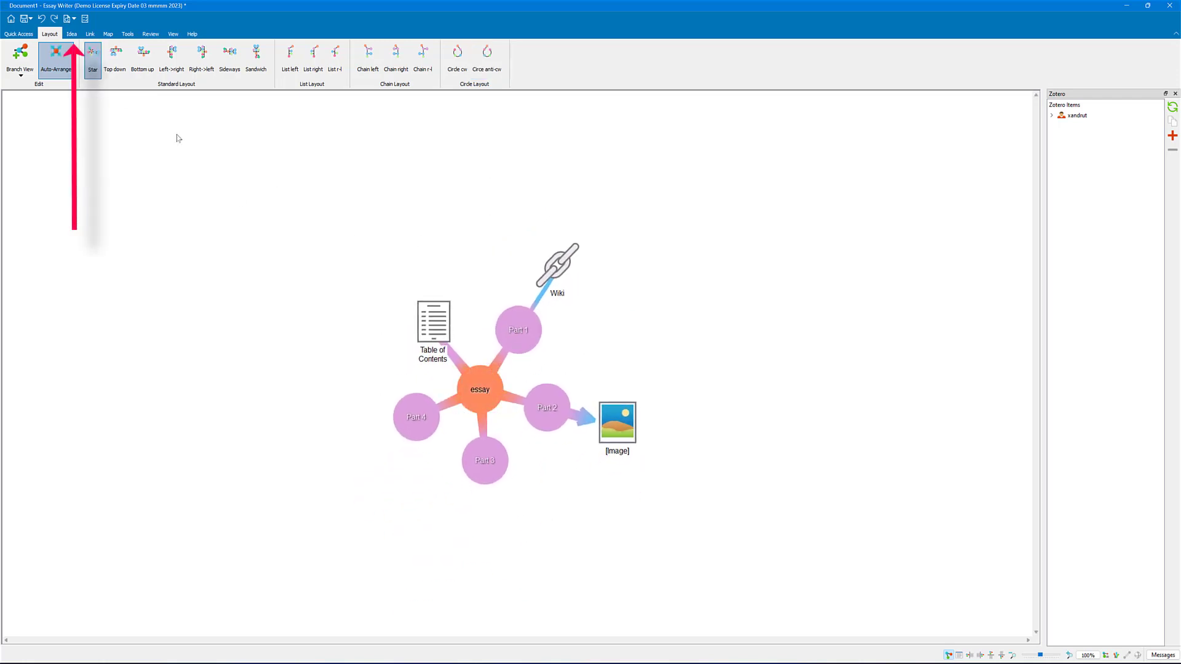
Step: Replace the central essay idea's circle with the spiky starburst shape from the shape library, and close the library
click(73, 34)
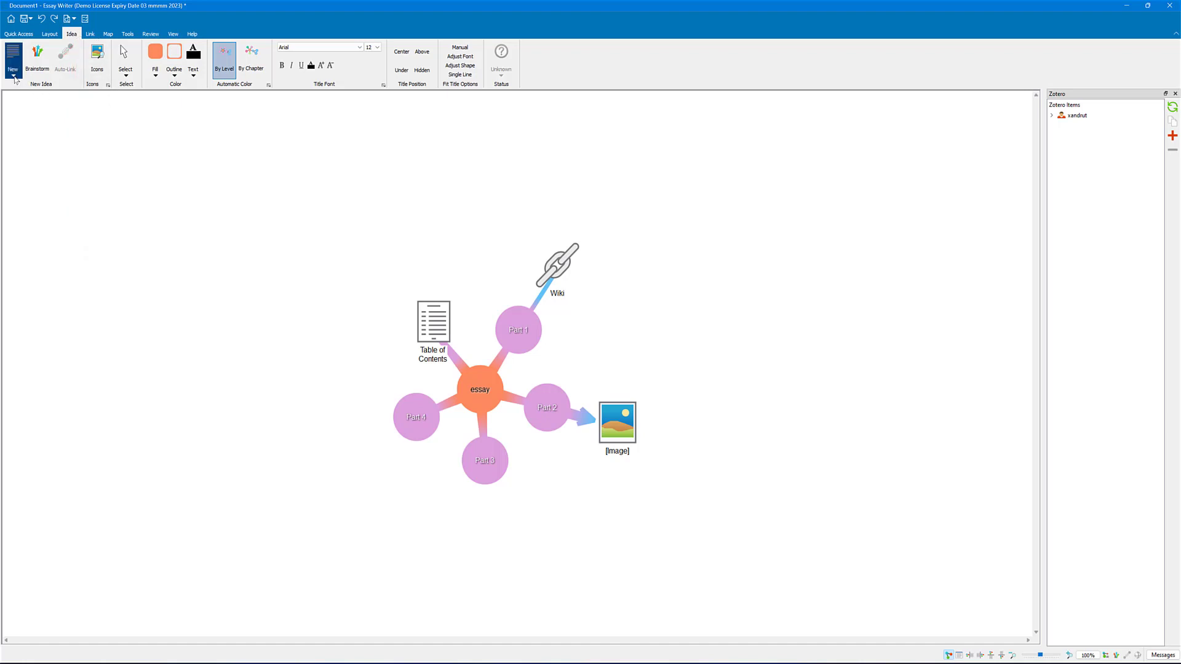
click(13, 76)
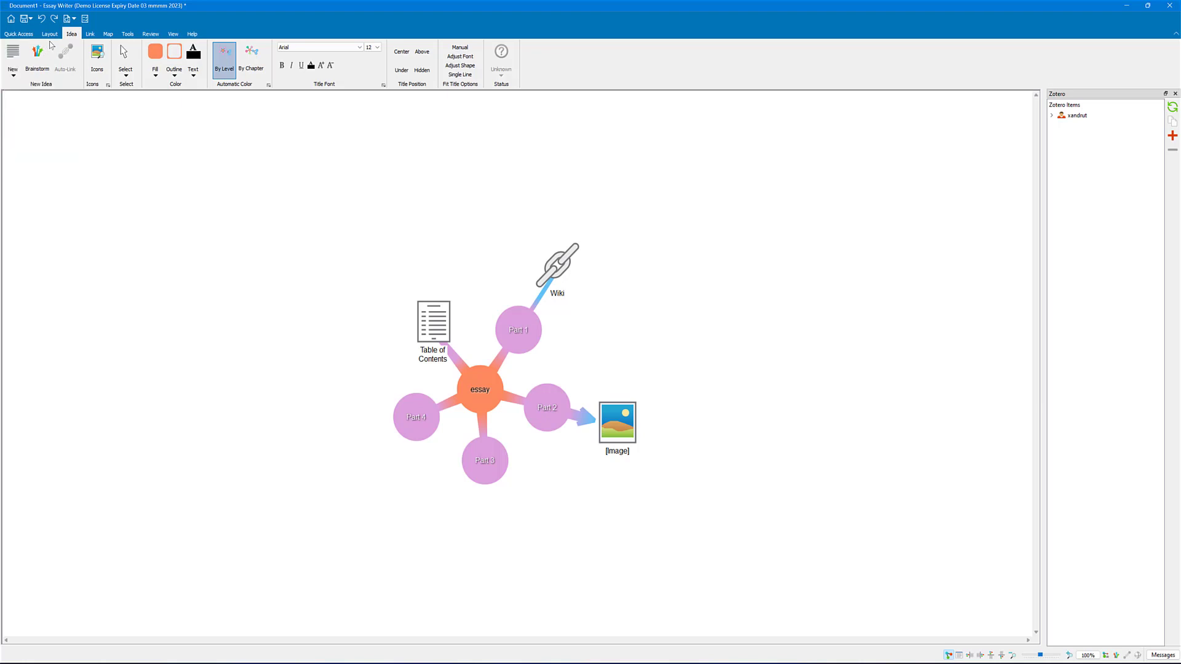
click(97, 55)
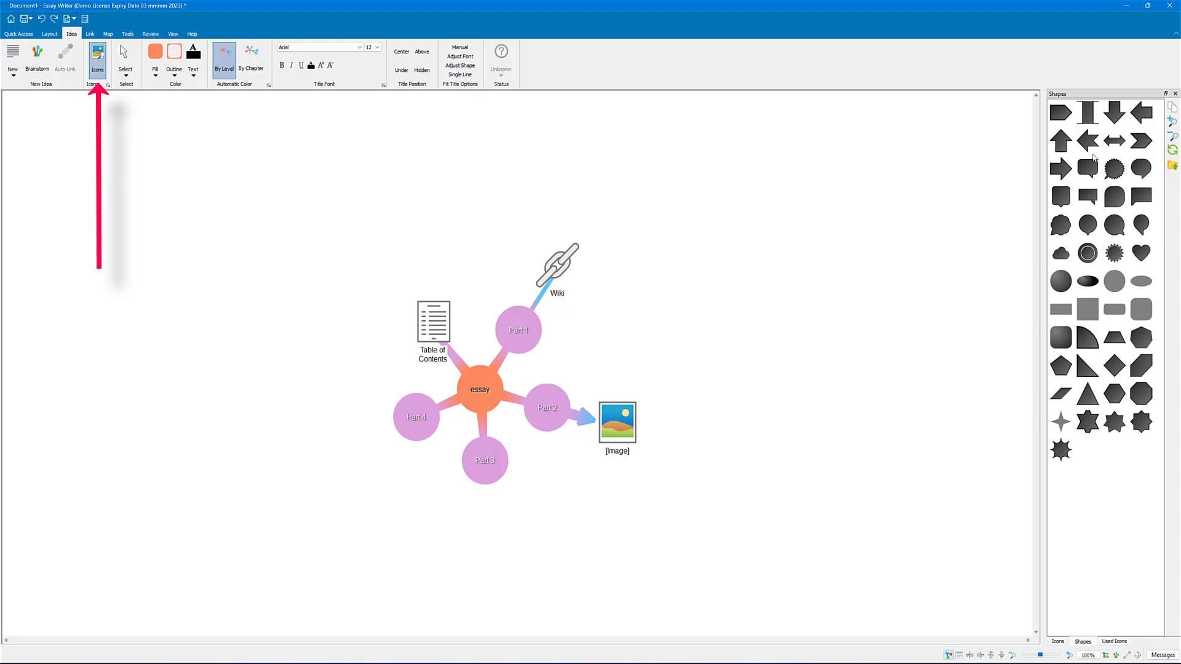
drag(1116, 252, 480, 390)
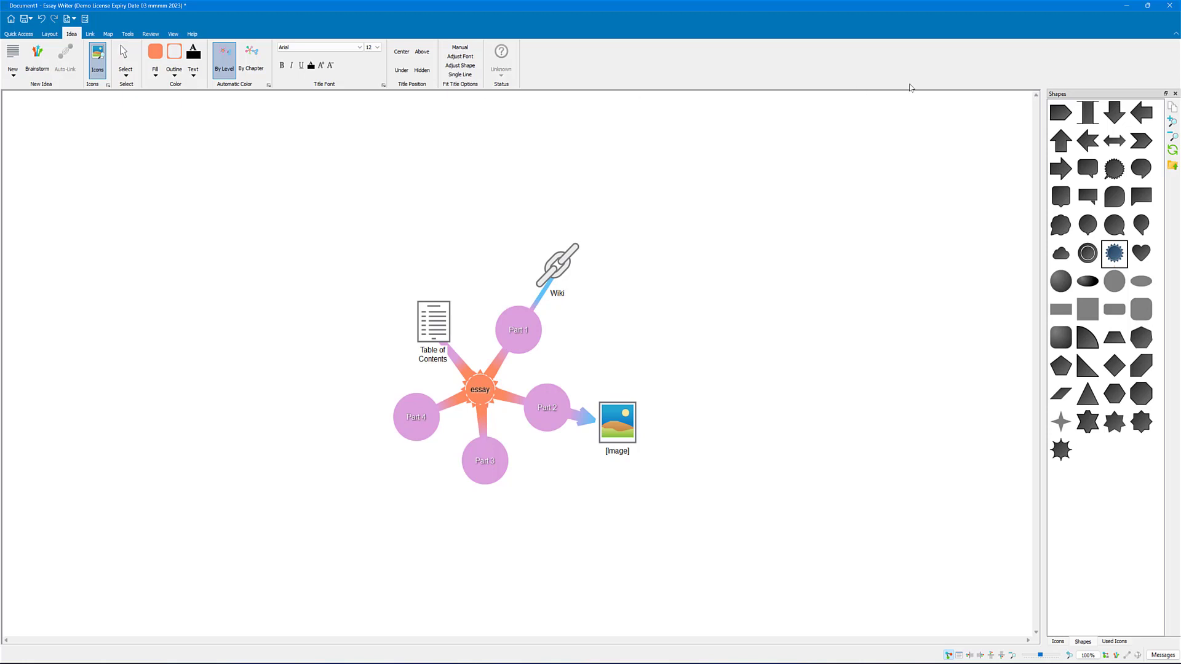
click(1176, 93)
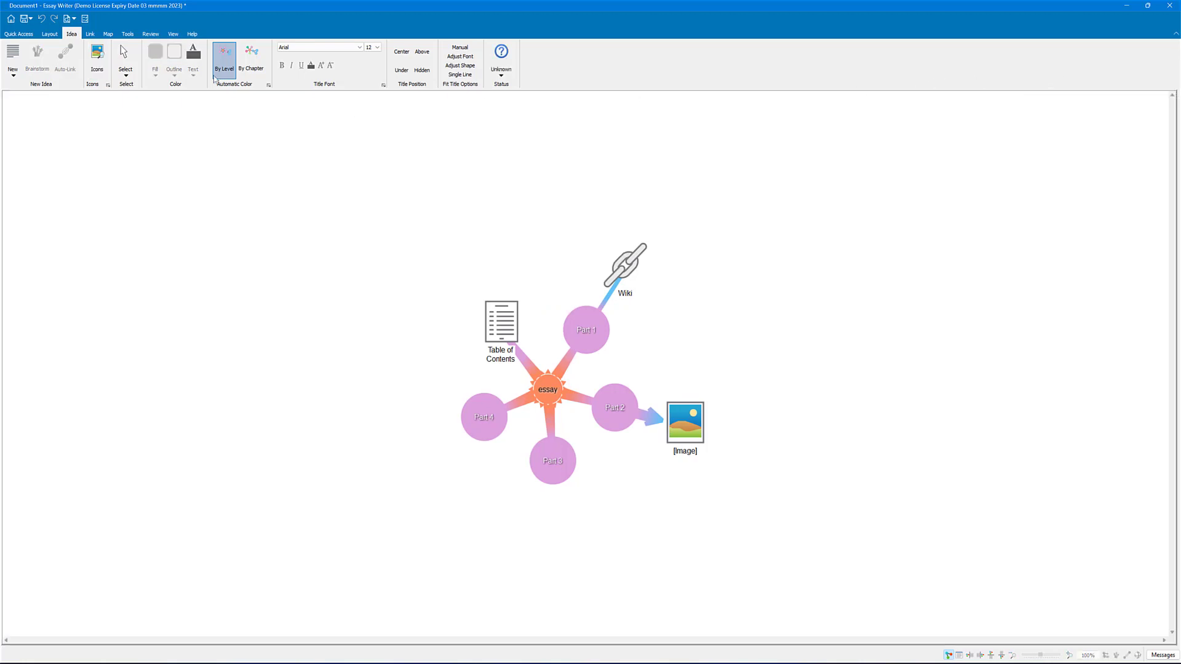
Step: Look over the link and map options, and bring up the Zotero reference library
click(91, 35)
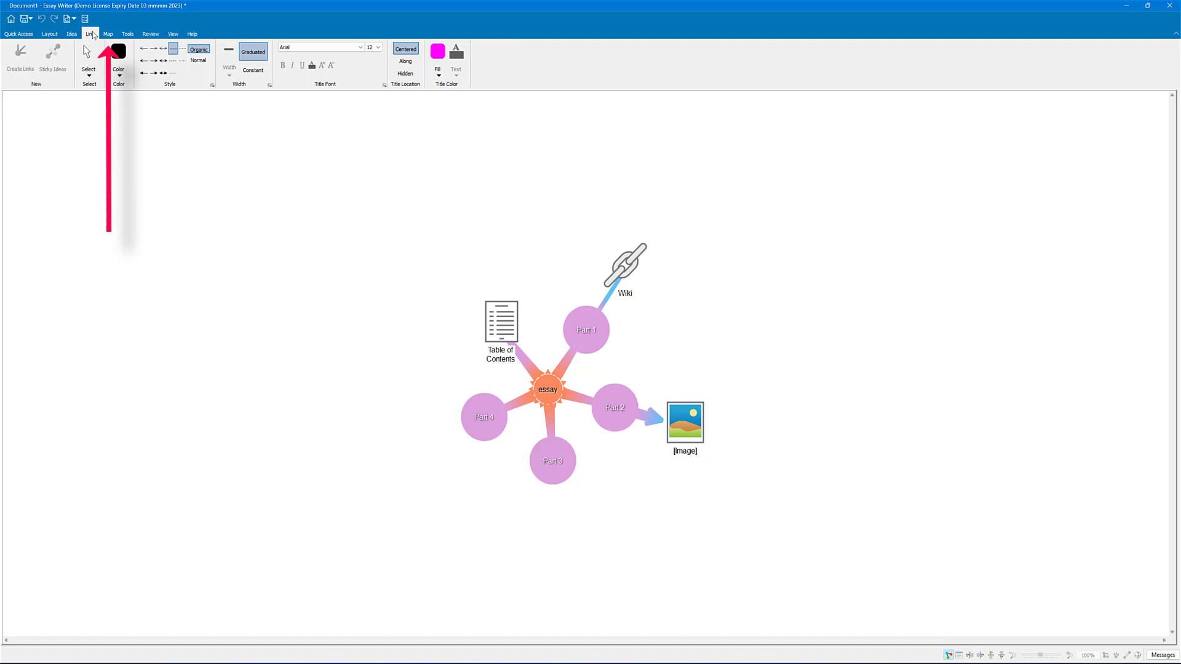
click(107, 35)
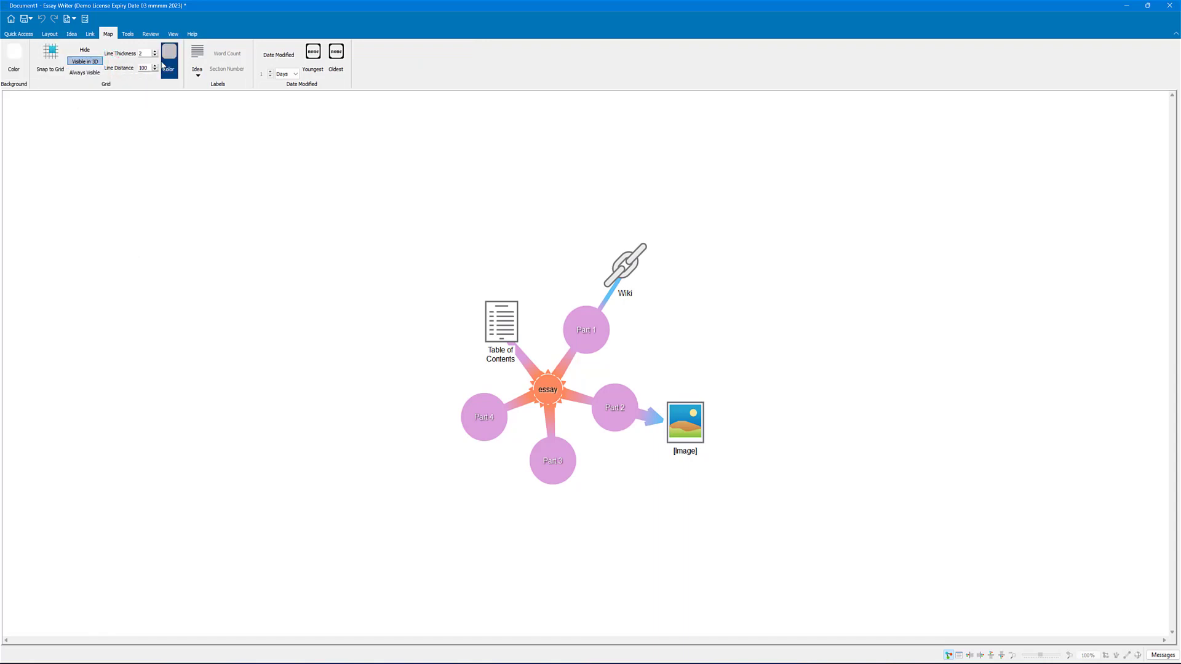
click(128, 34)
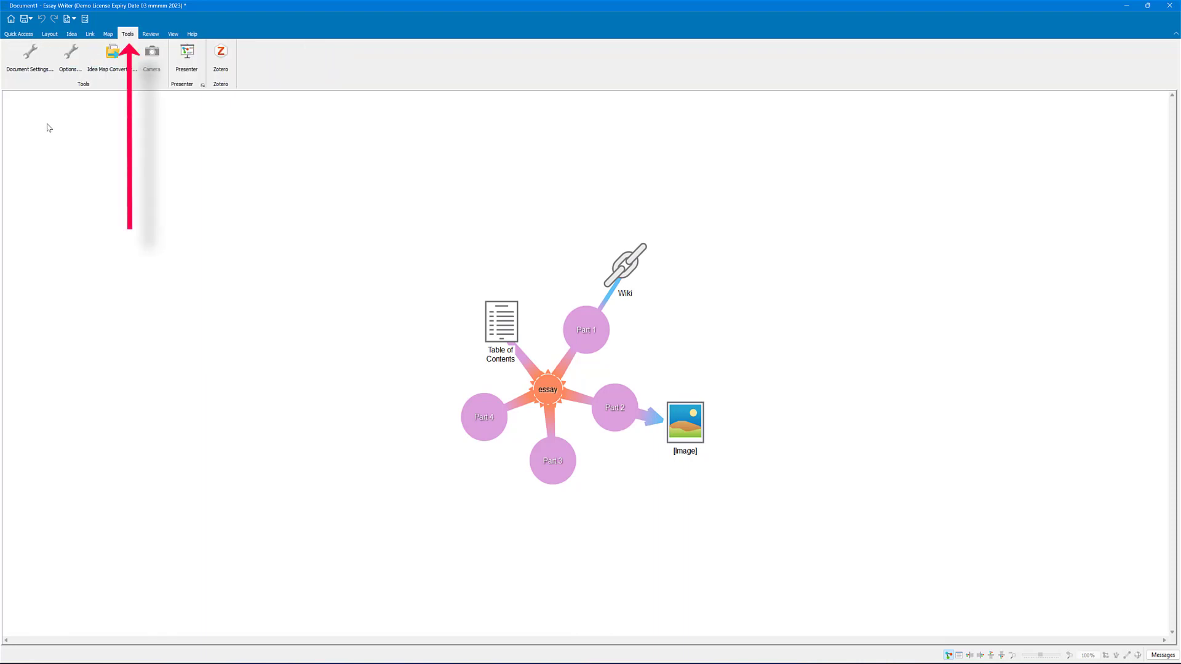
click(223, 59)
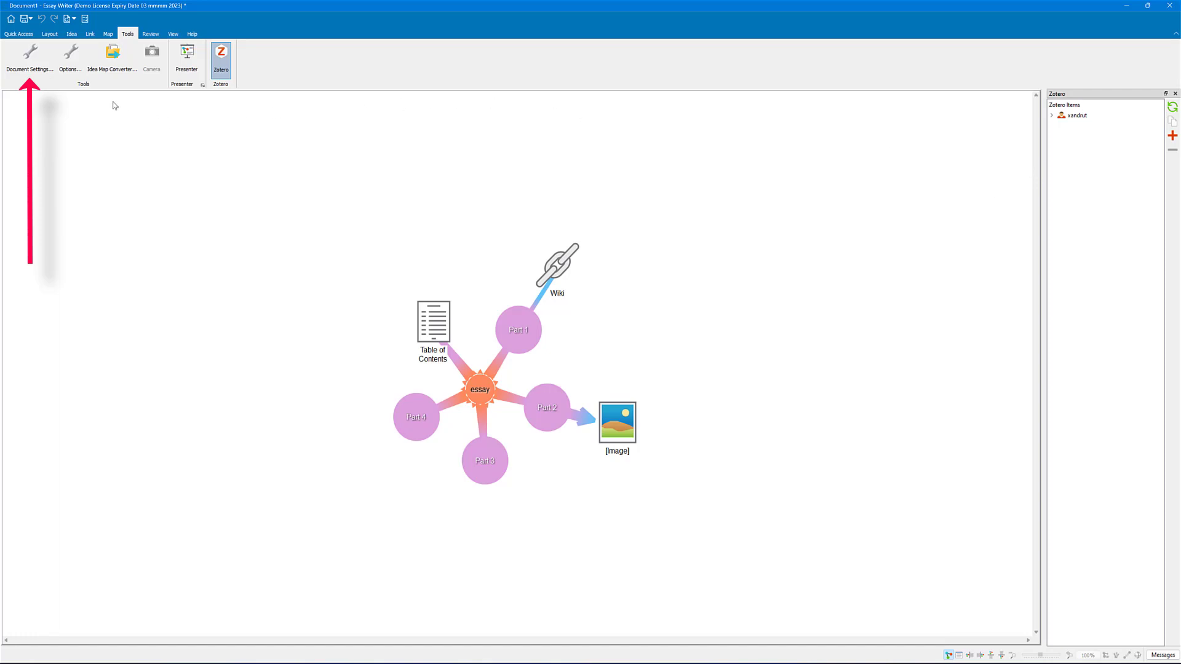
Step: Open the document's bibliography settings and check the available in-text citation styles without changing the selection
click(41, 59)
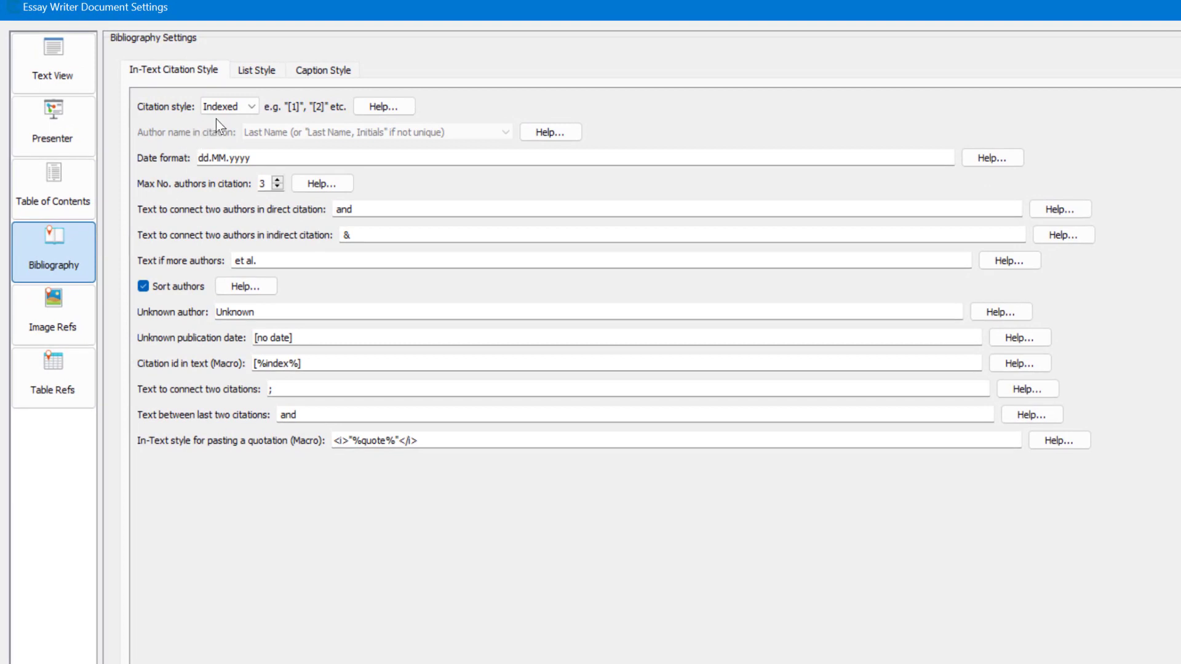
click(235, 104)
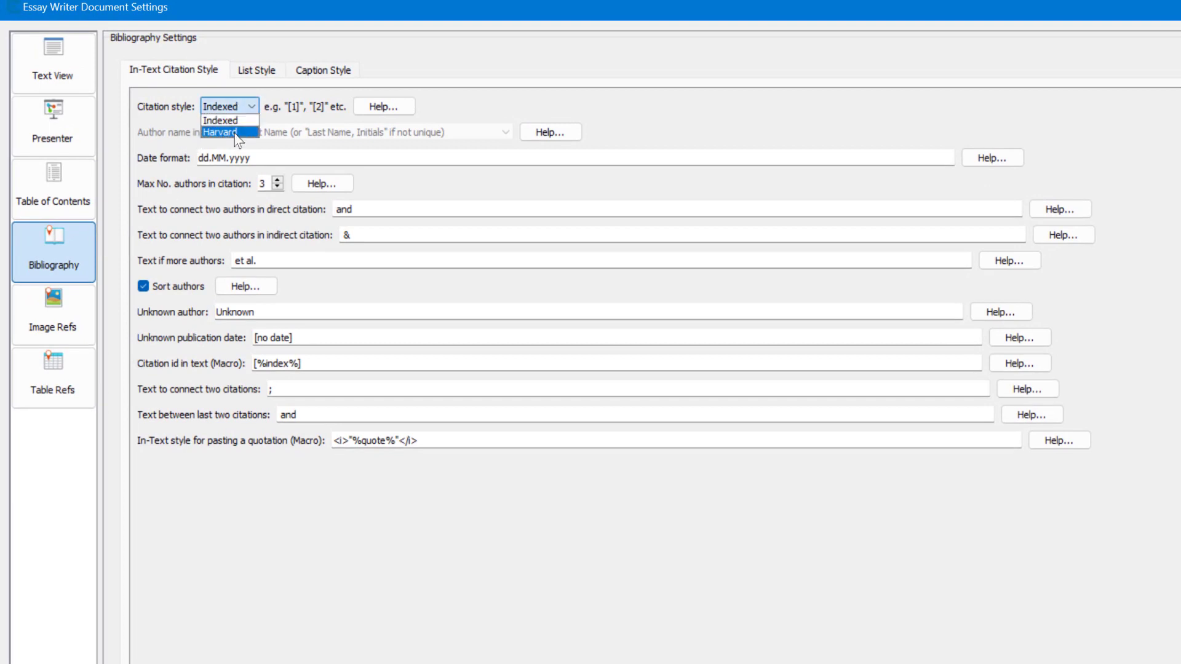
click(701, 92)
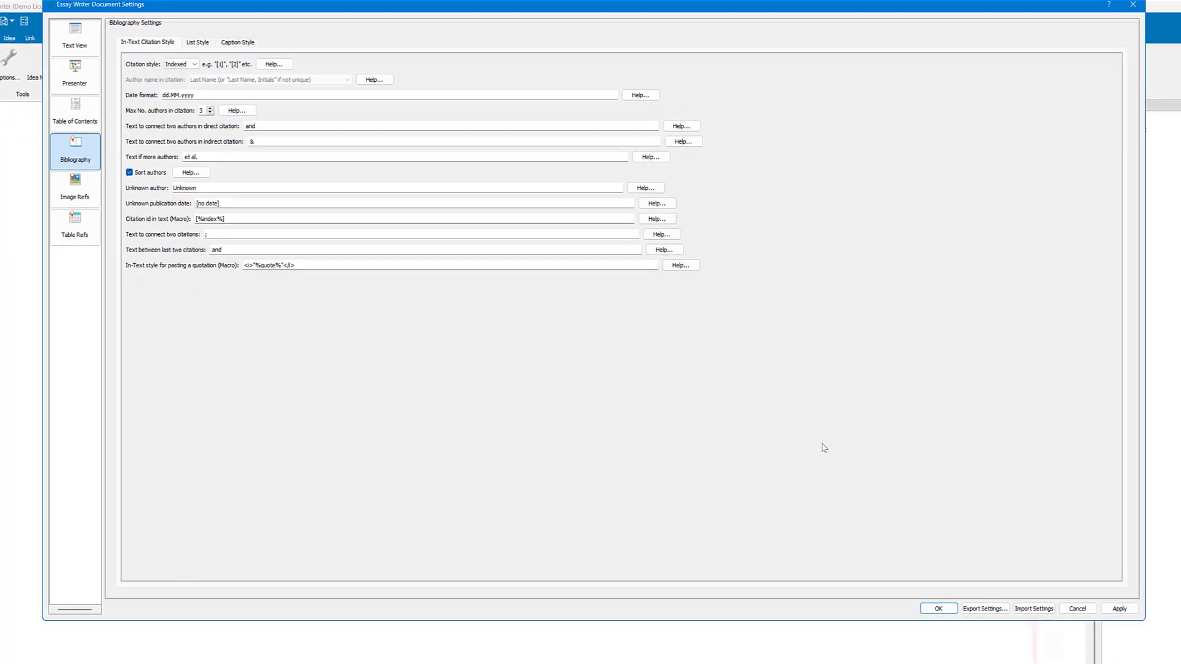
Step: Import the bibliography settings from the APABibliography style file in the en_gb styles folder
click(1028, 607)
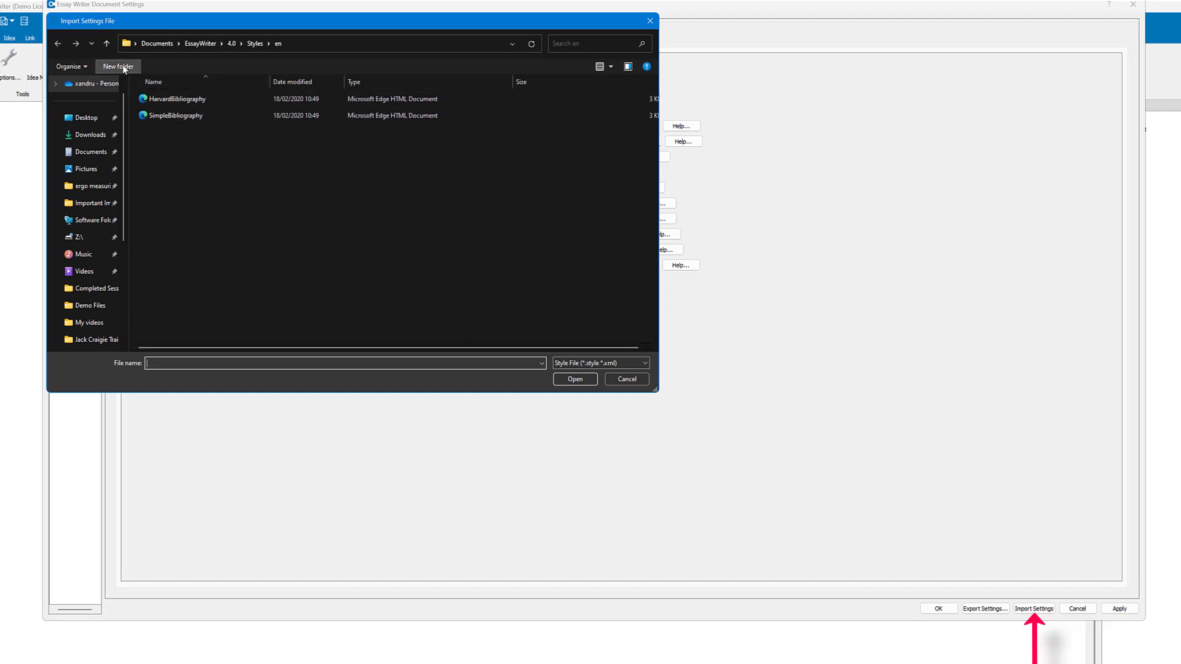
click(109, 44)
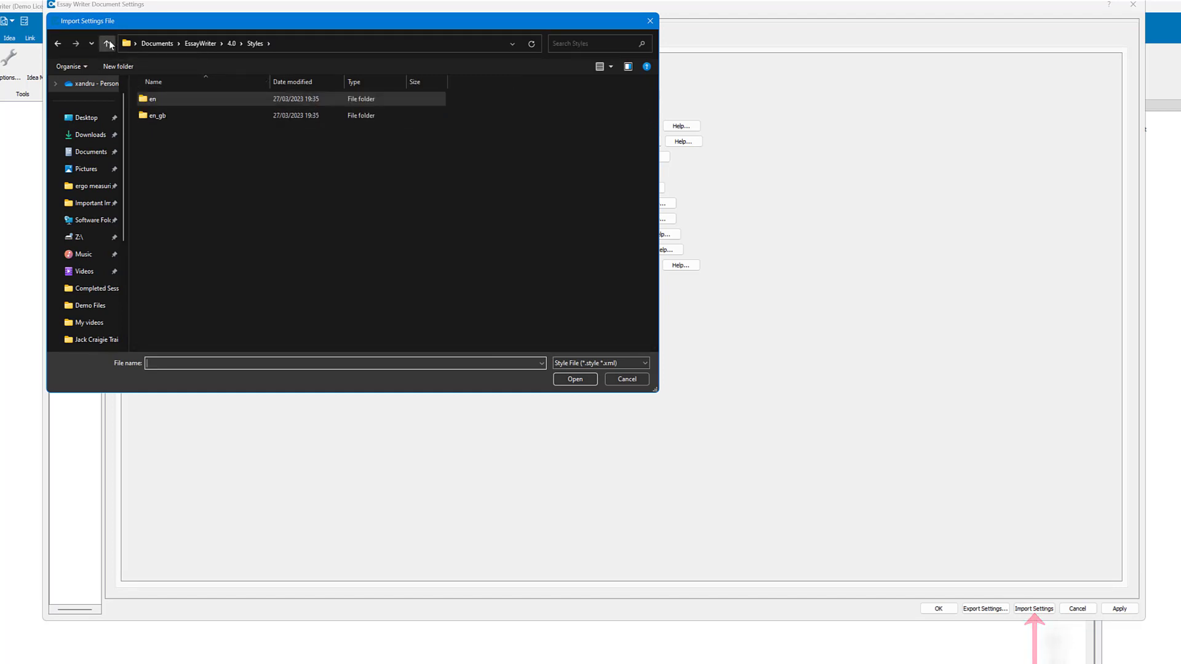
click(152, 117)
double_click(152, 118)
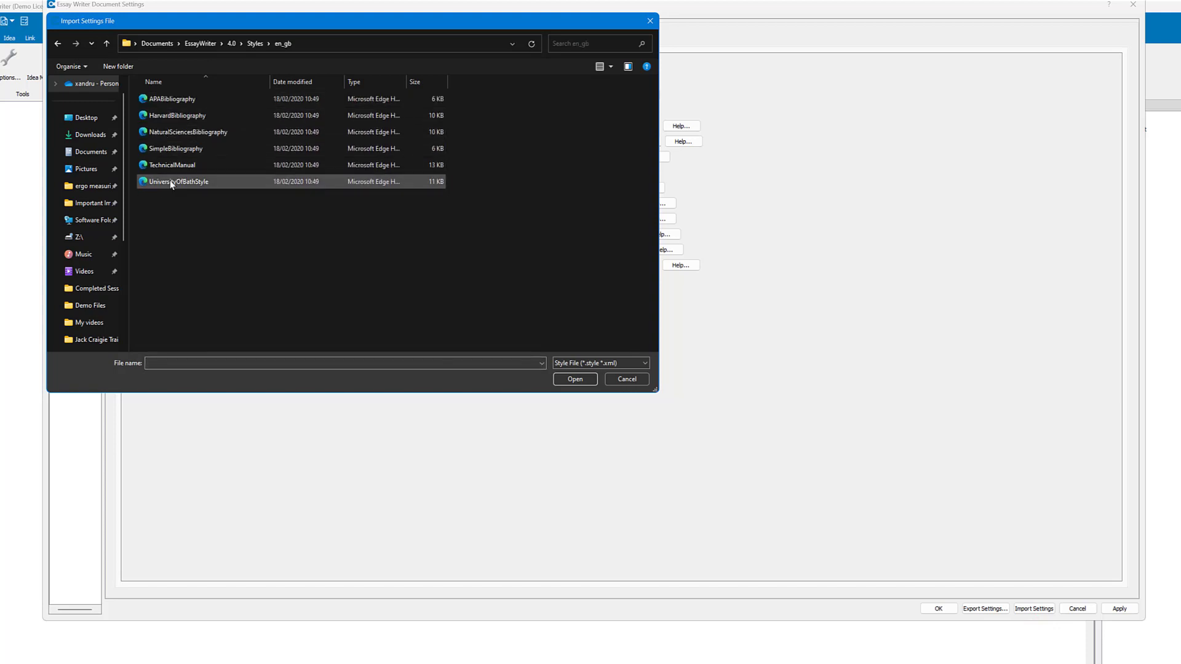
double_click(165, 98)
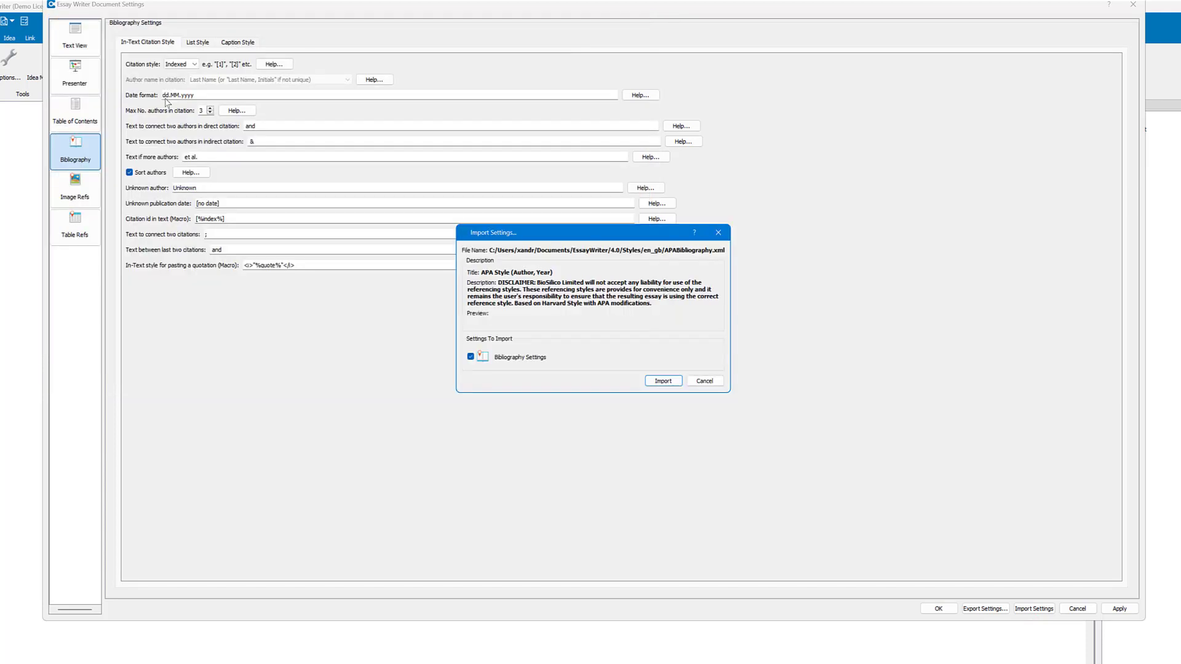
click(665, 384)
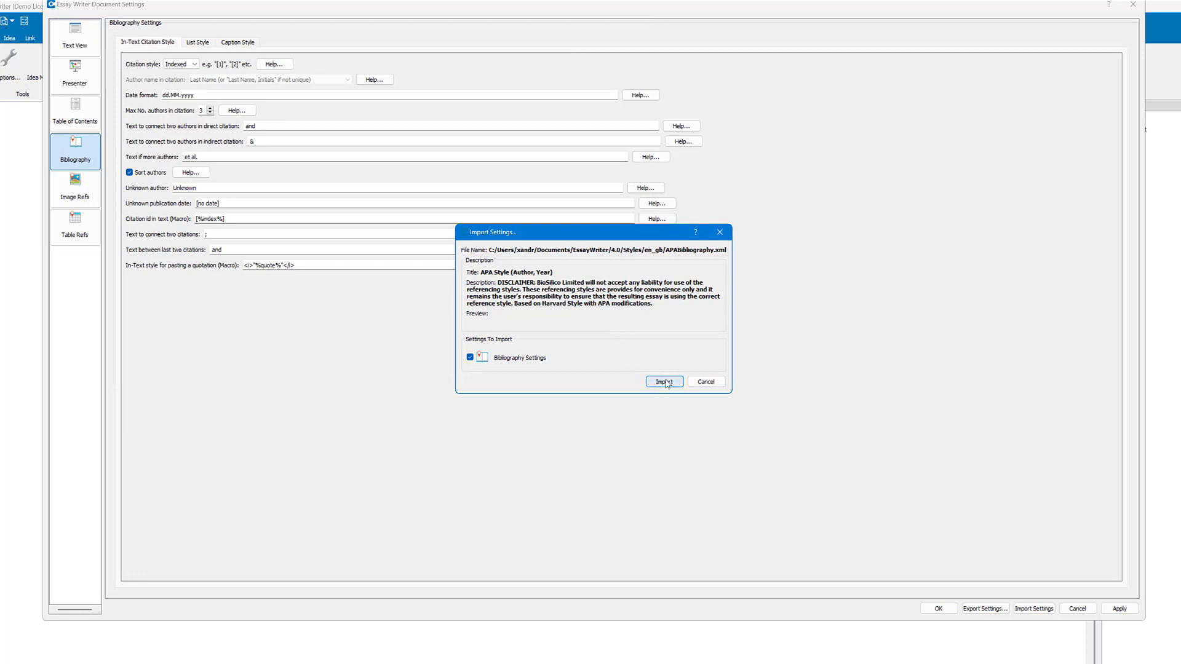
Step: Review the imported in-text citation, list and caption styles, and accept the document settings
click(192, 63)
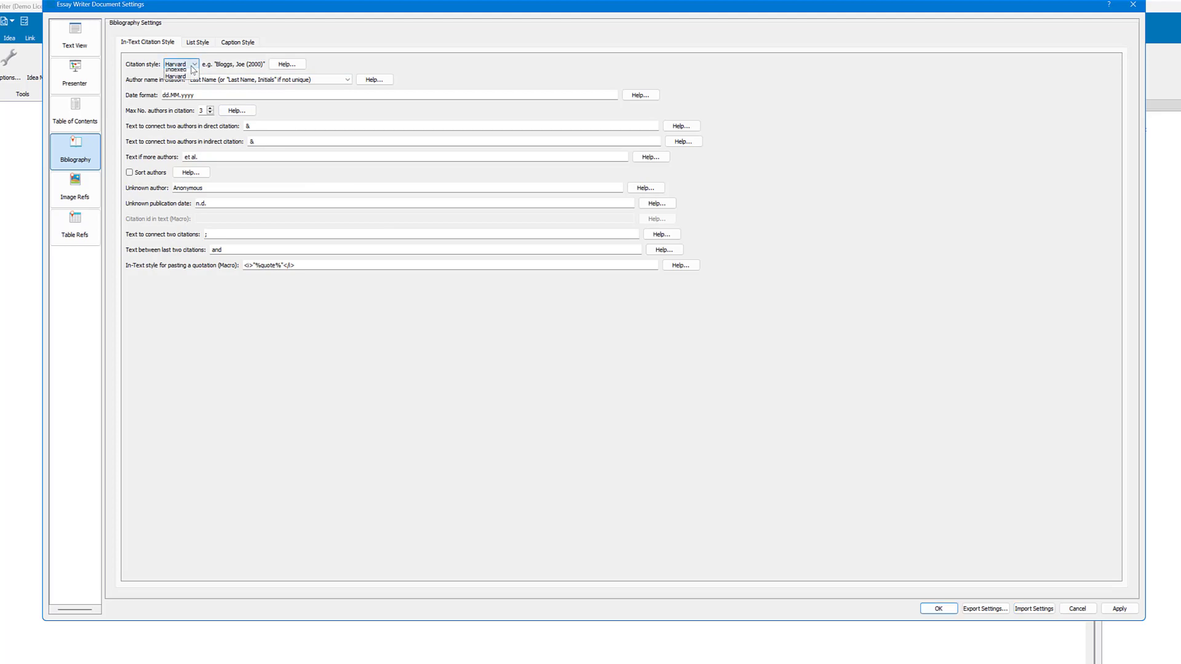
click(191, 64)
click(198, 42)
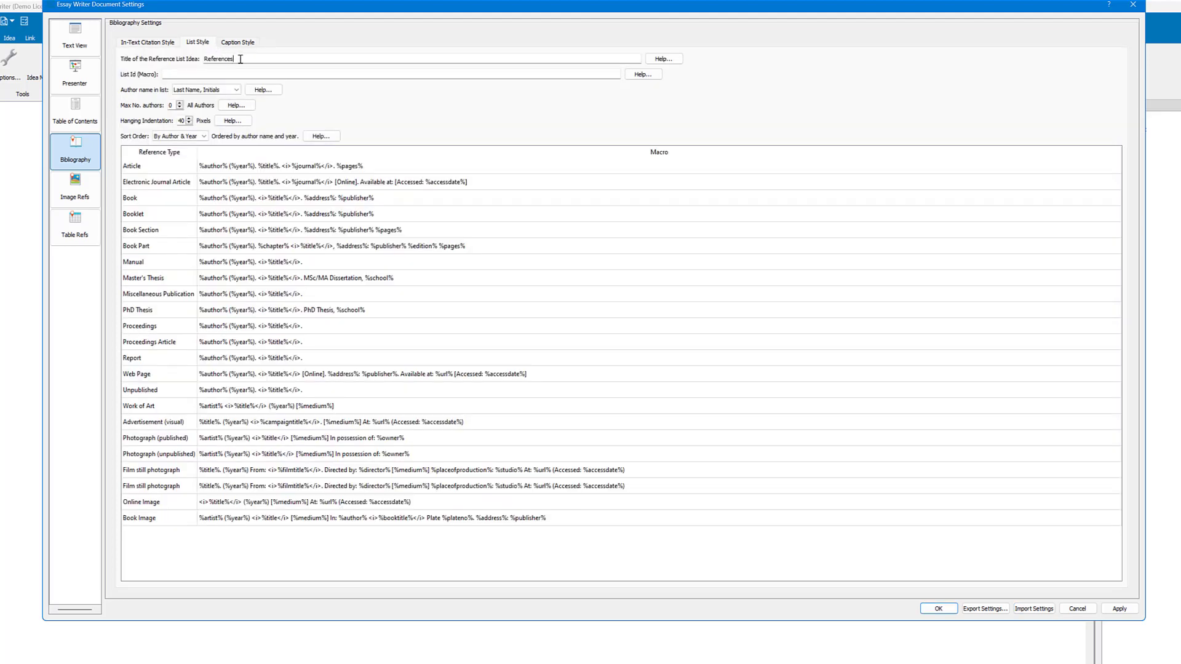
click(237, 42)
click(198, 42)
click(149, 42)
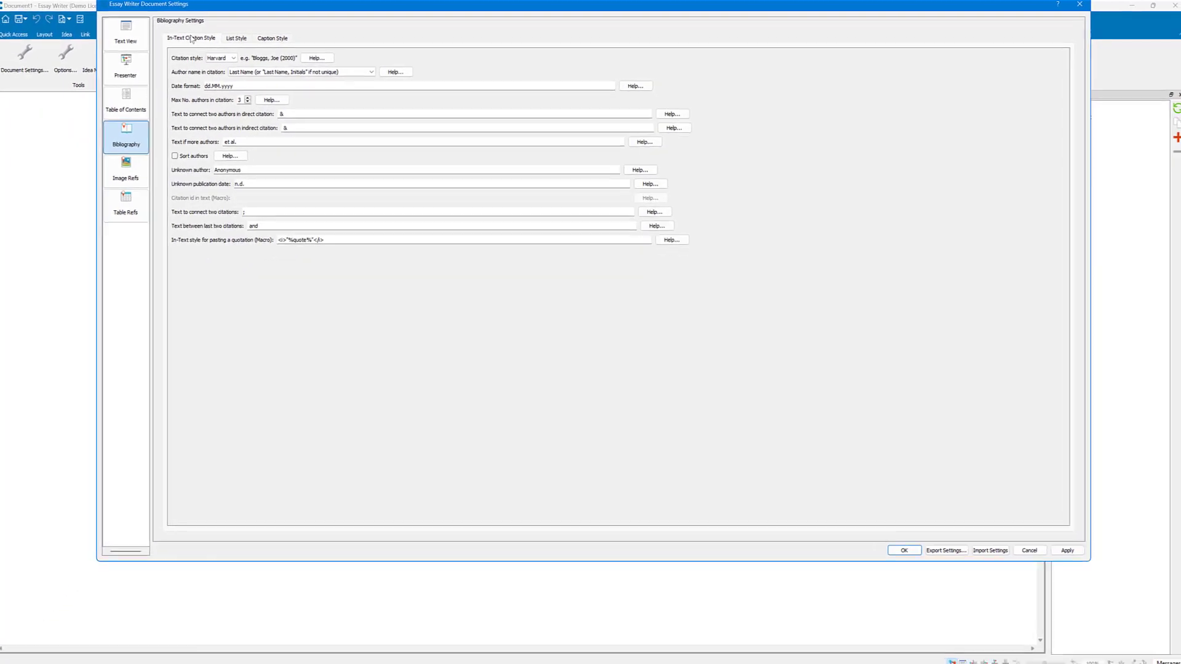
click(938, 609)
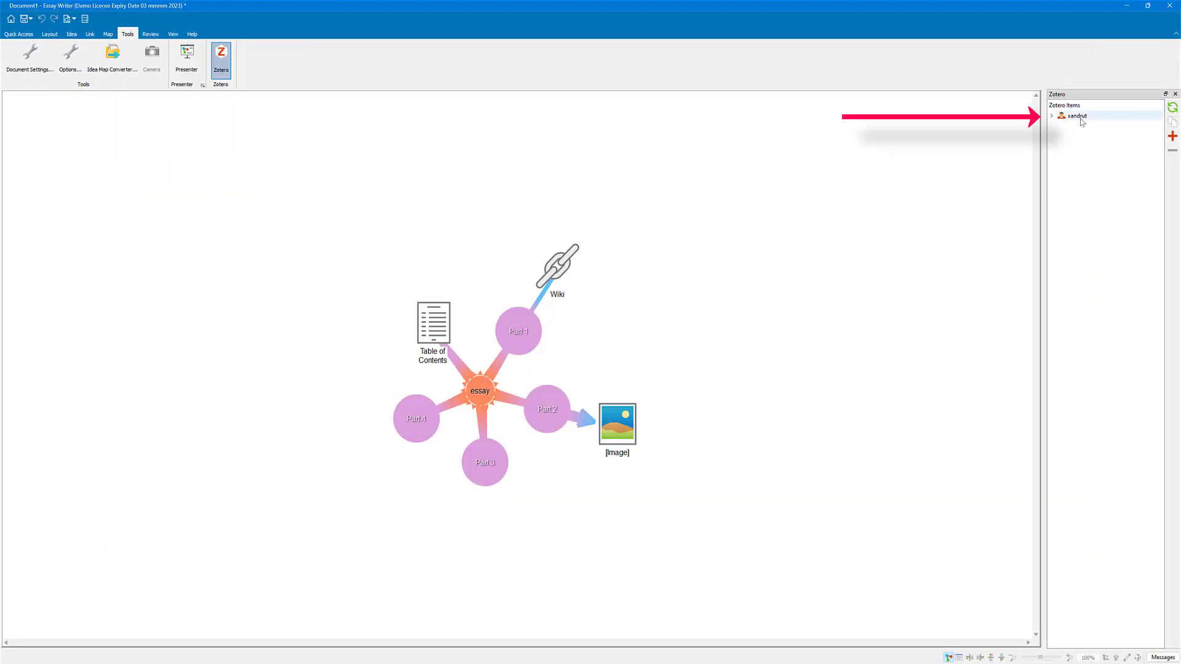
Step: Expand the Zotero library and enter "quote in here" in the text of the Part 1 idea
click(1052, 116)
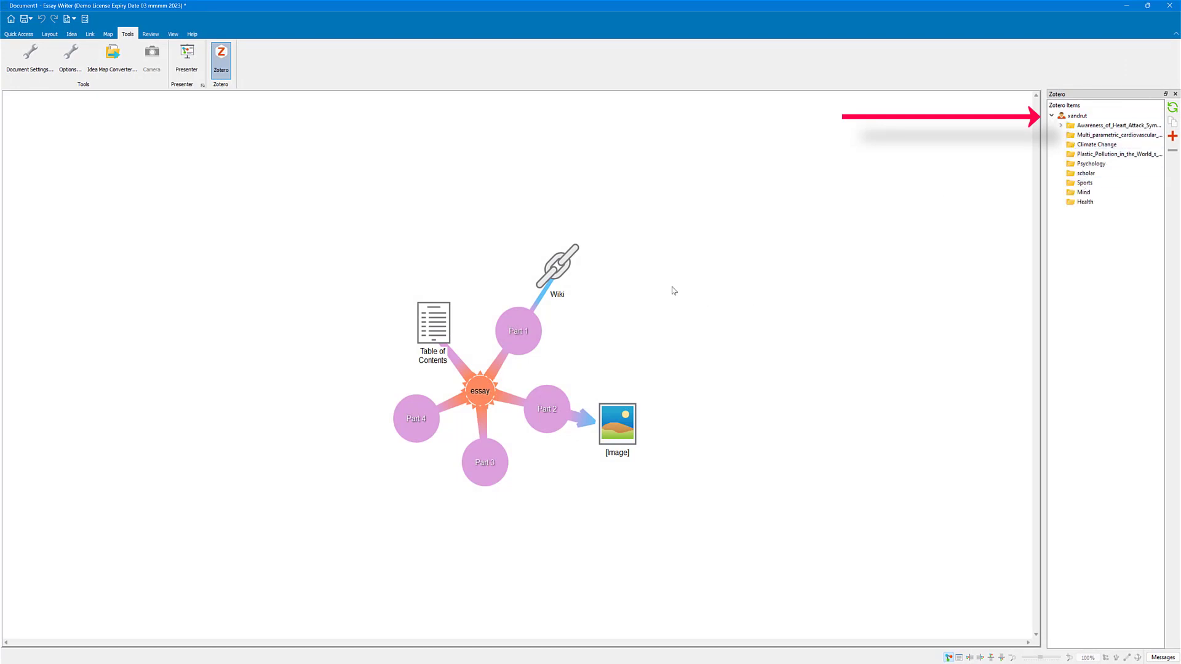
click(518, 320)
double_click(516, 320)
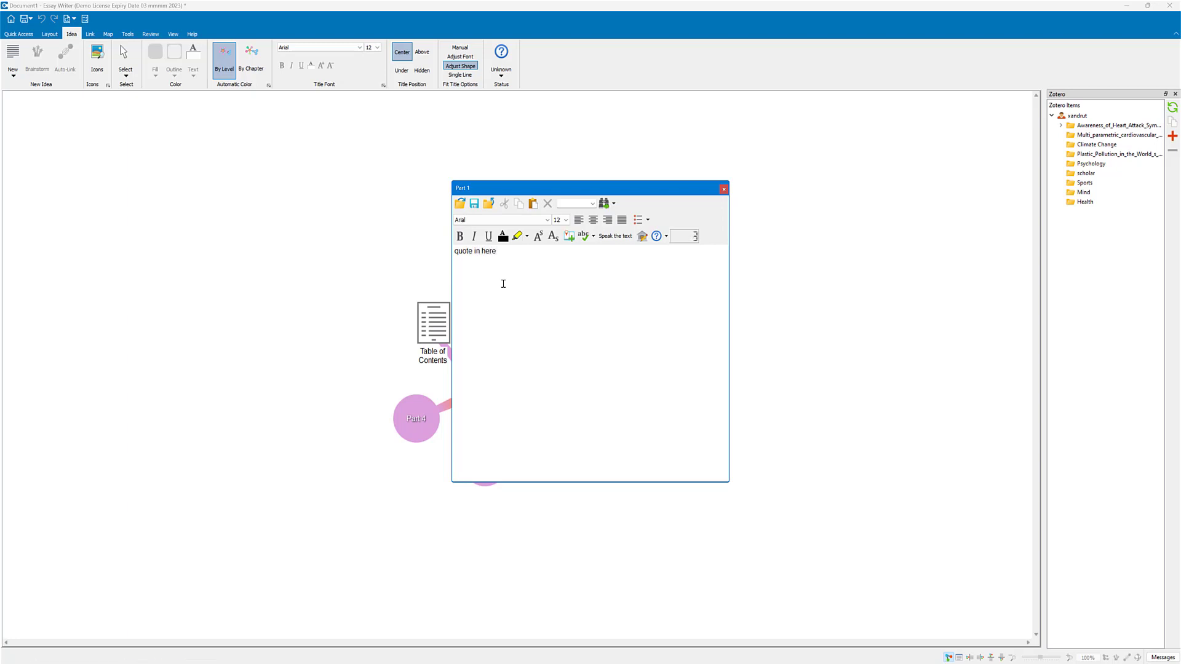
Step: Insert the "Heart attack signs and symptoms" reference from the heart attack awareness collection after the Part 1 quote, and close its text
click(1060, 126)
click(1060, 126)
click(1066, 126)
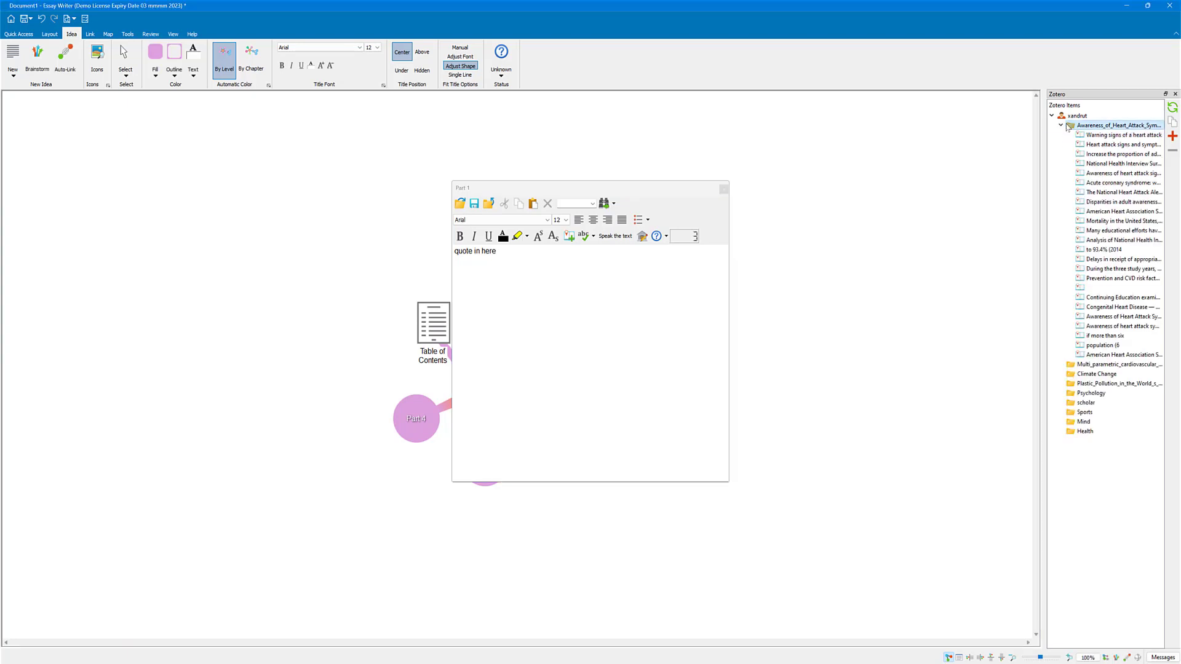
click(1106, 145)
drag(1105, 145, 499, 252)
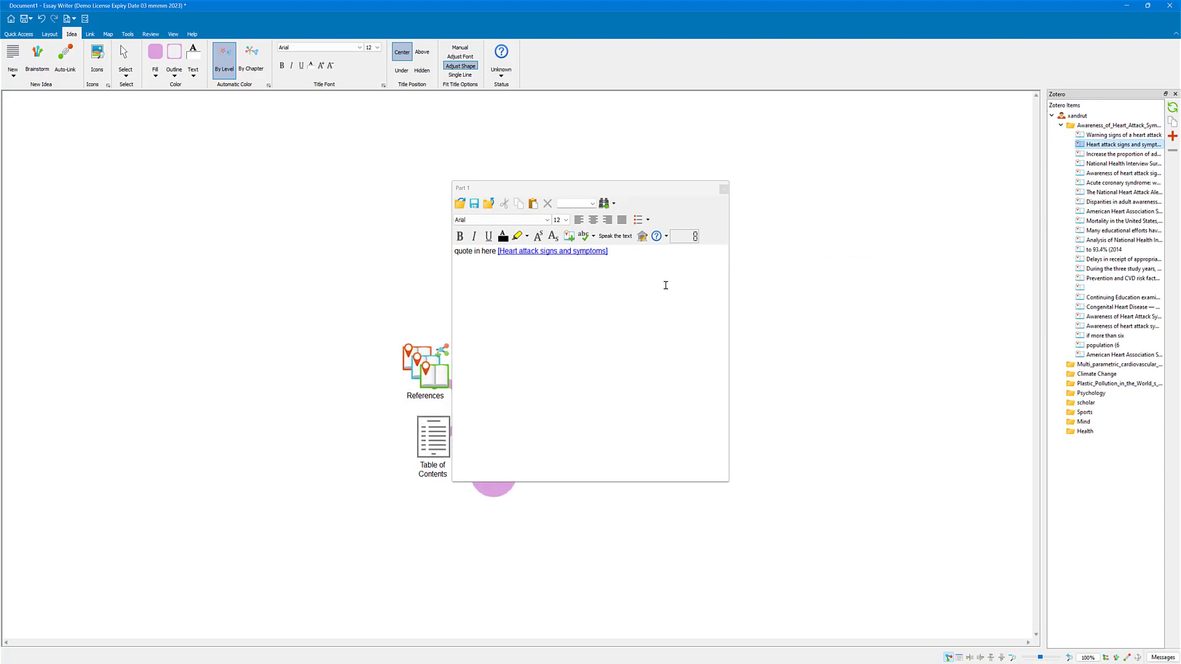
click(723, 189)
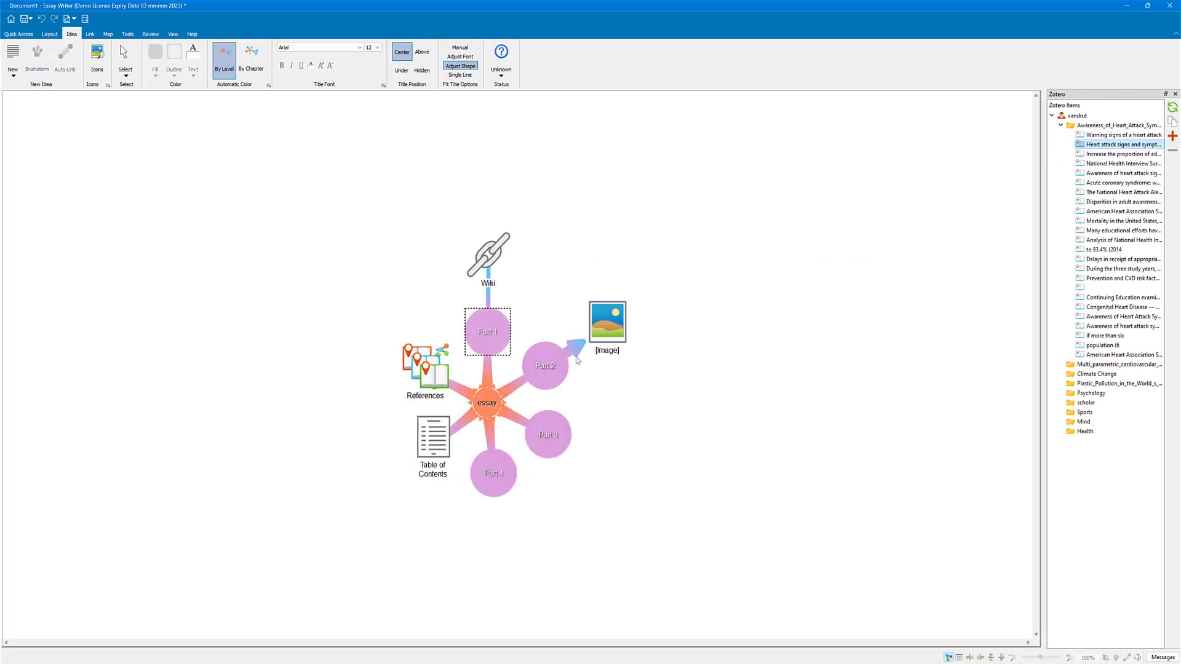
Step: Enter "another quote" in the Part 2 idea's text and cite the Zotero reference beginning "Increase the proportion of adults" after it
click(551, 357)
double_click(551, 358)
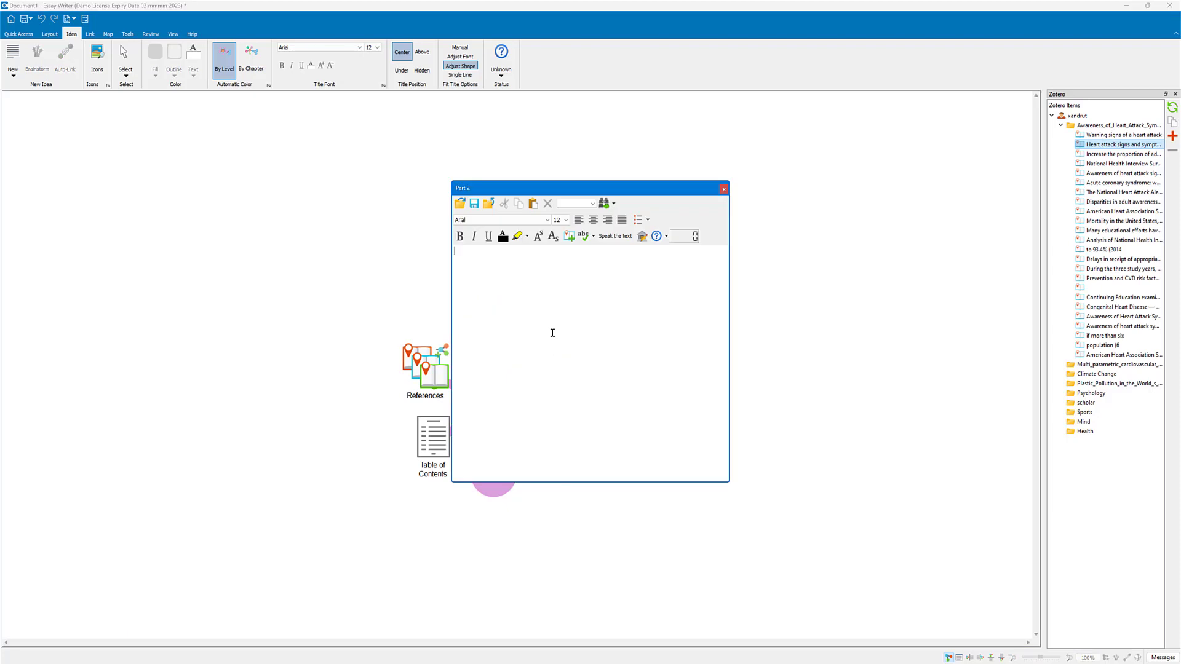
text(another quote)
click(1096, 155)
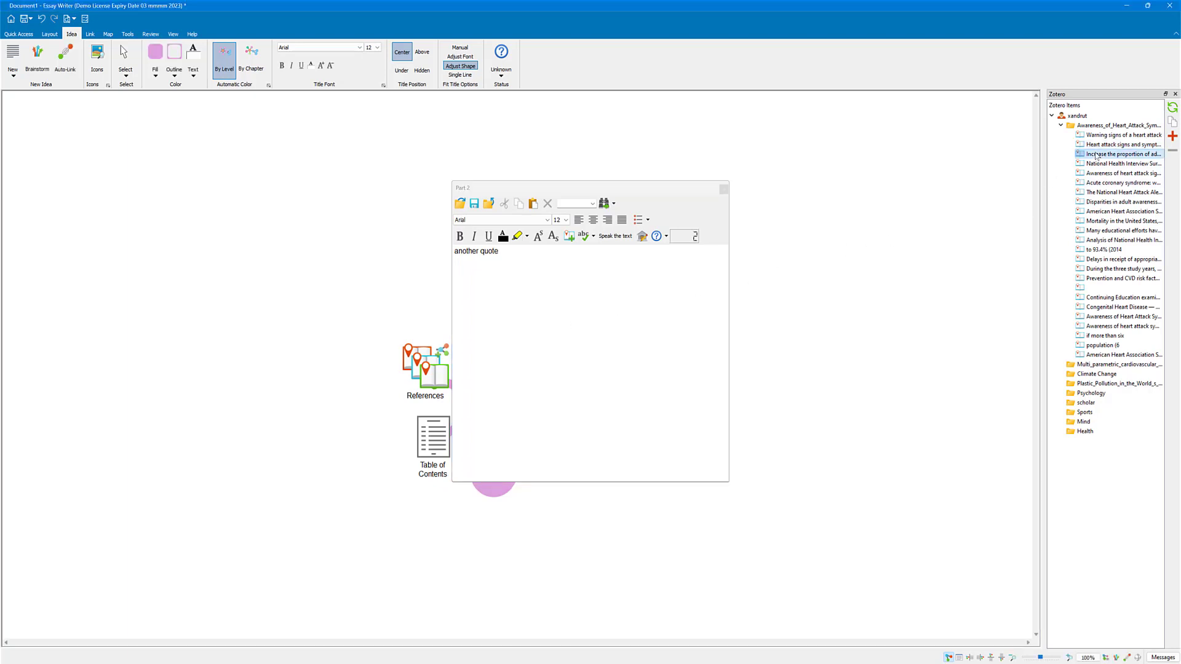
drag(1097, 155, 503, 252)
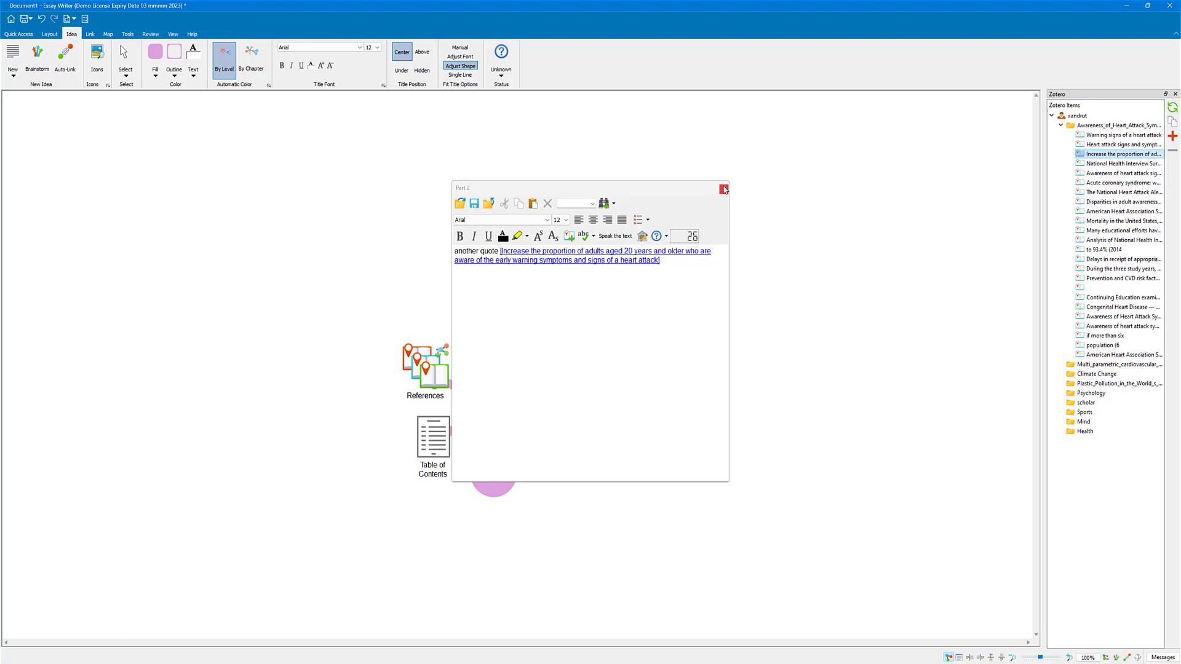
click(723, 189)
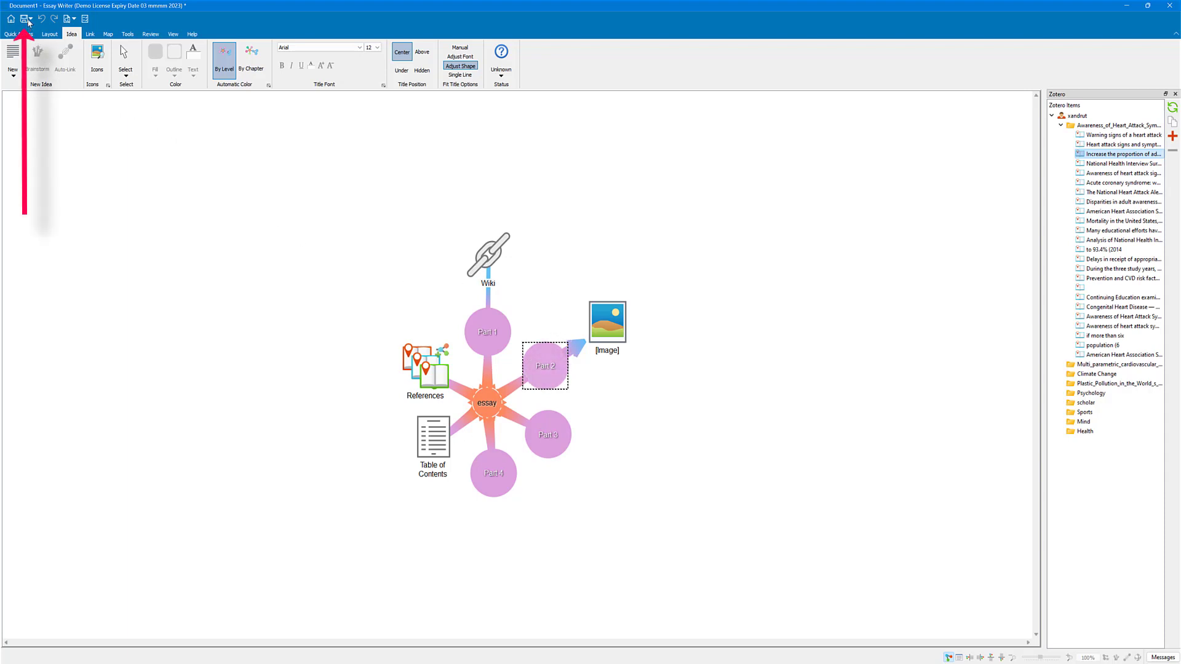
Step: Save the essay text to the Desktop as "essay" in Microsoft Word Document (*.doc) format
click(29, 20)
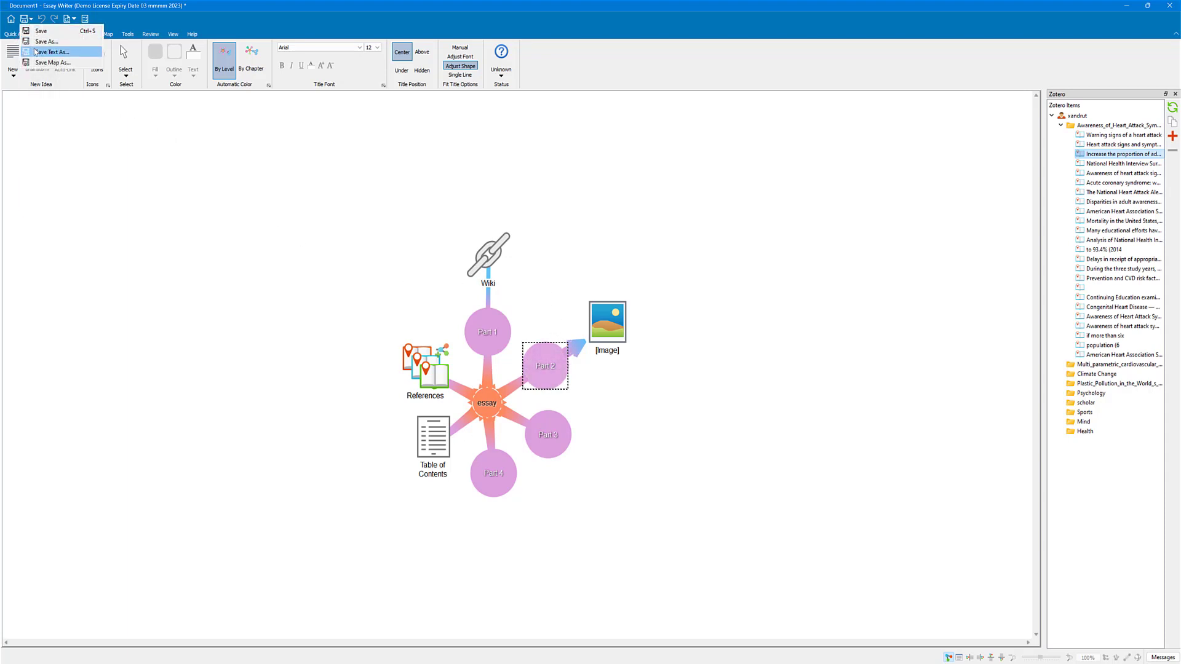
click(37, 52)
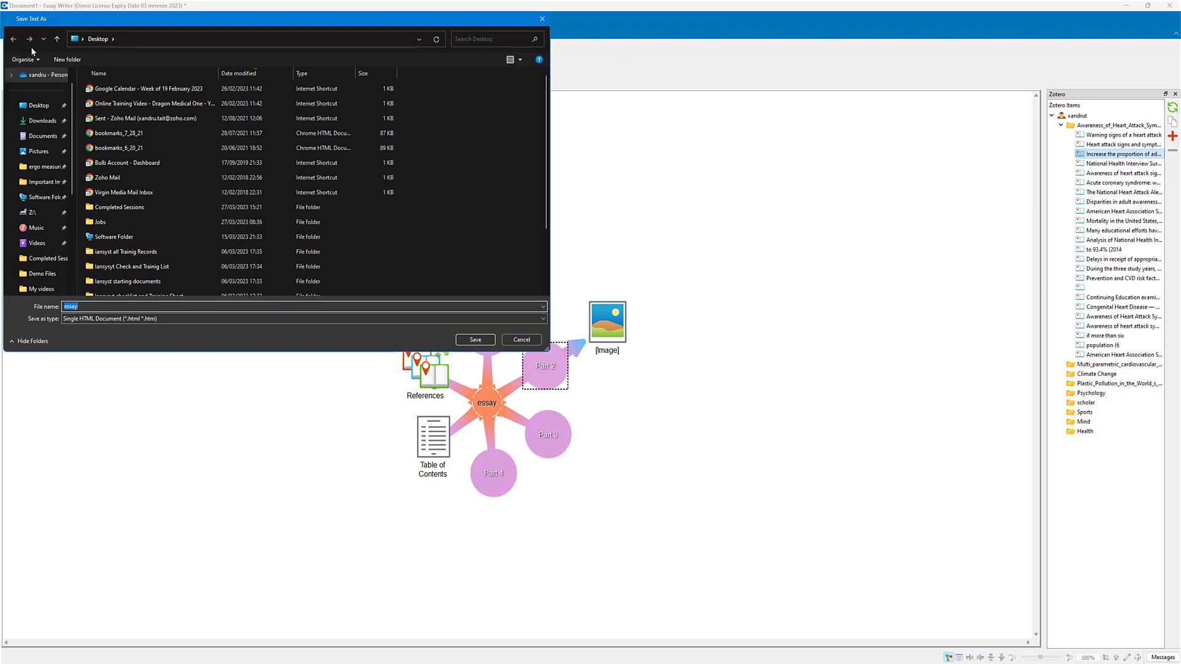
click(40, 106)
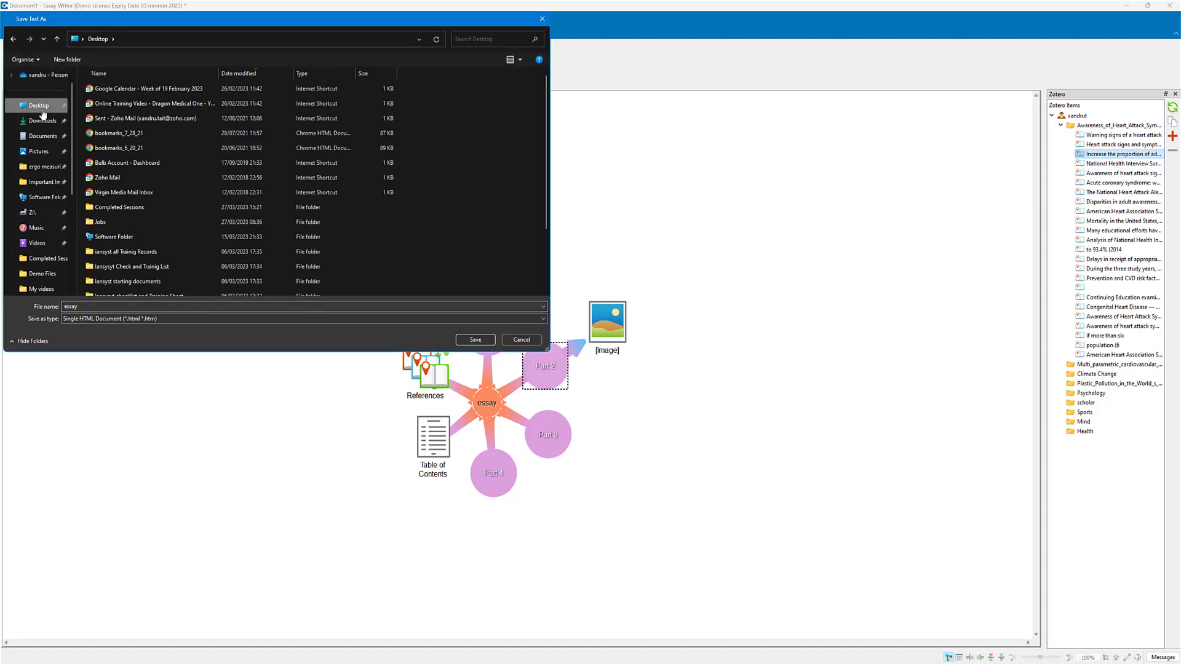
click(101, 320)
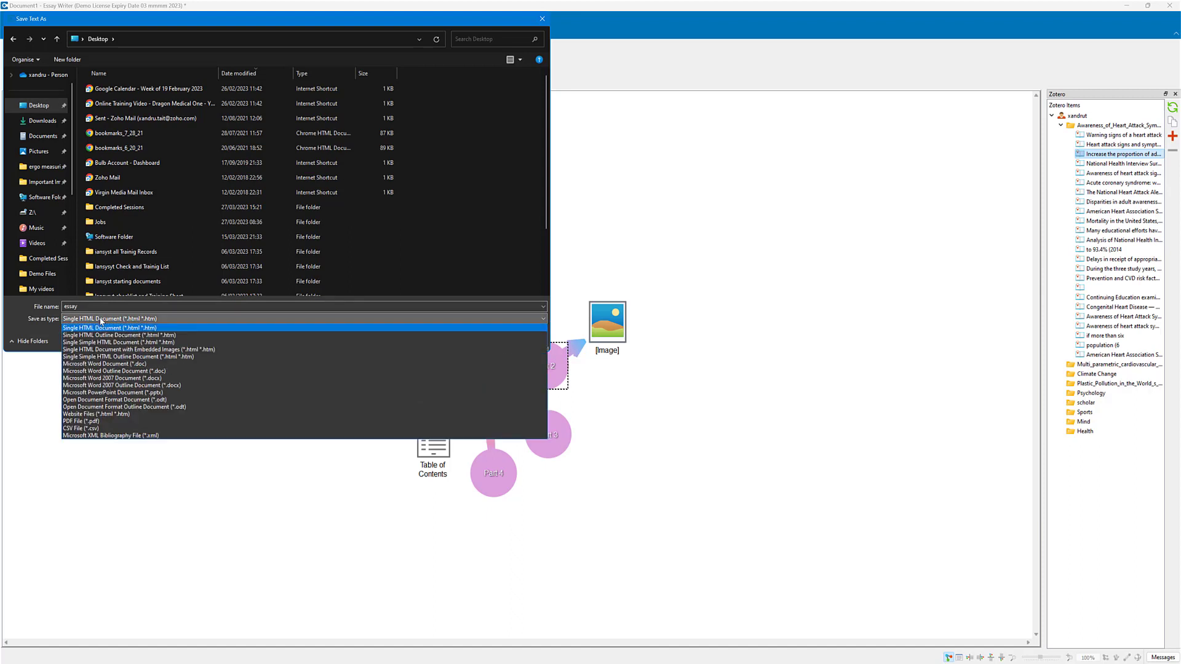
click(113, 364)
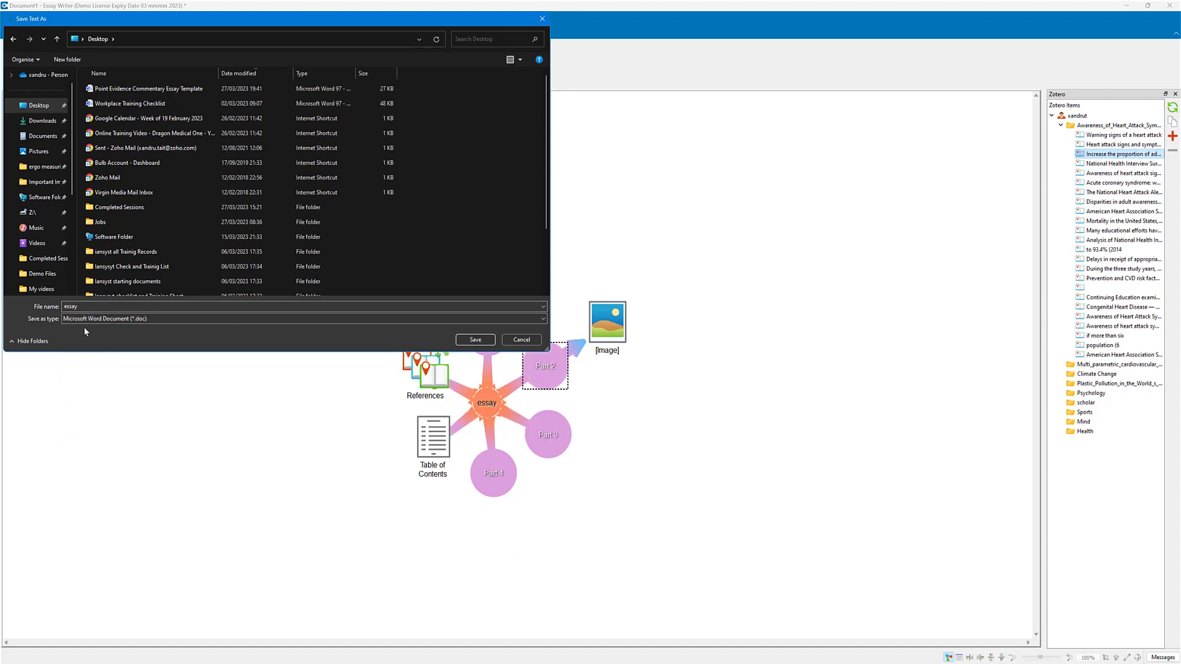
click(474, 340)
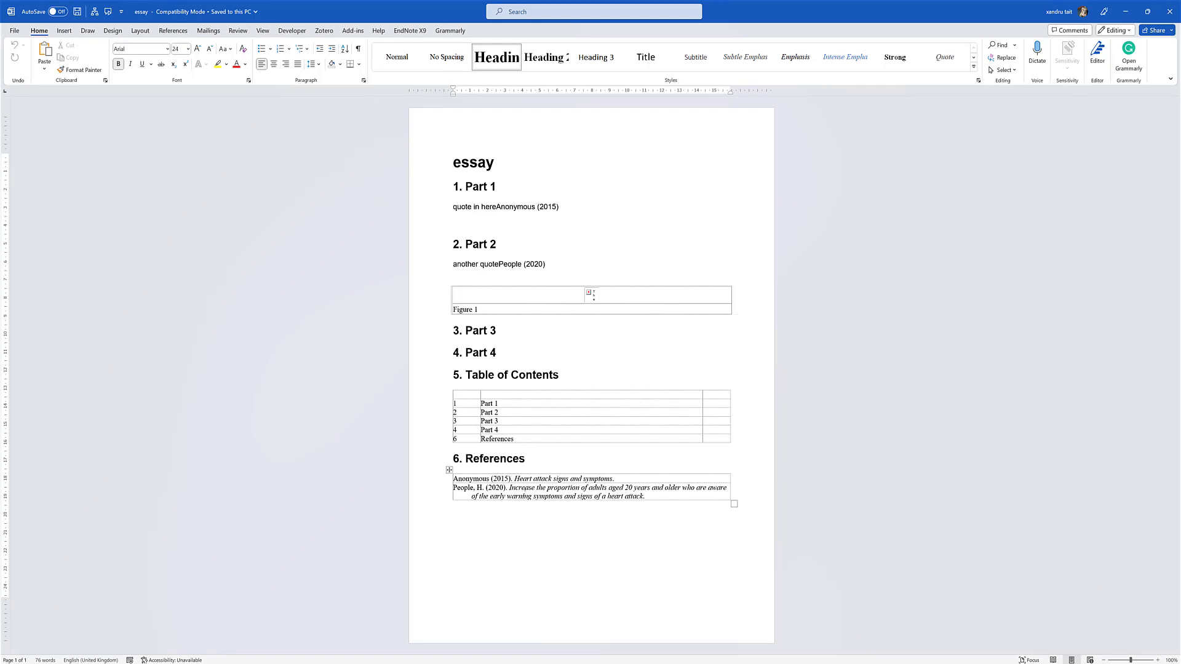
Step: Check the references list in the exported Word document, and switch back to Essay Writer to close the Zotero pane
click(526, 492)
click(523, 472)
click(519, 529)
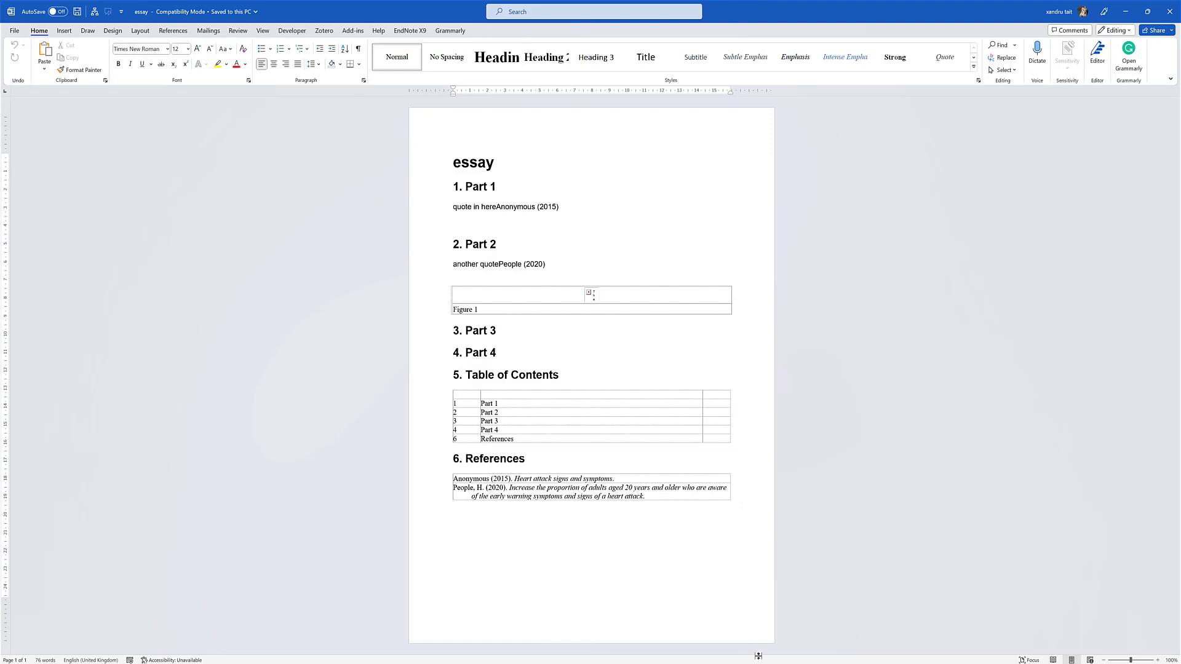
key(alt+Tab)
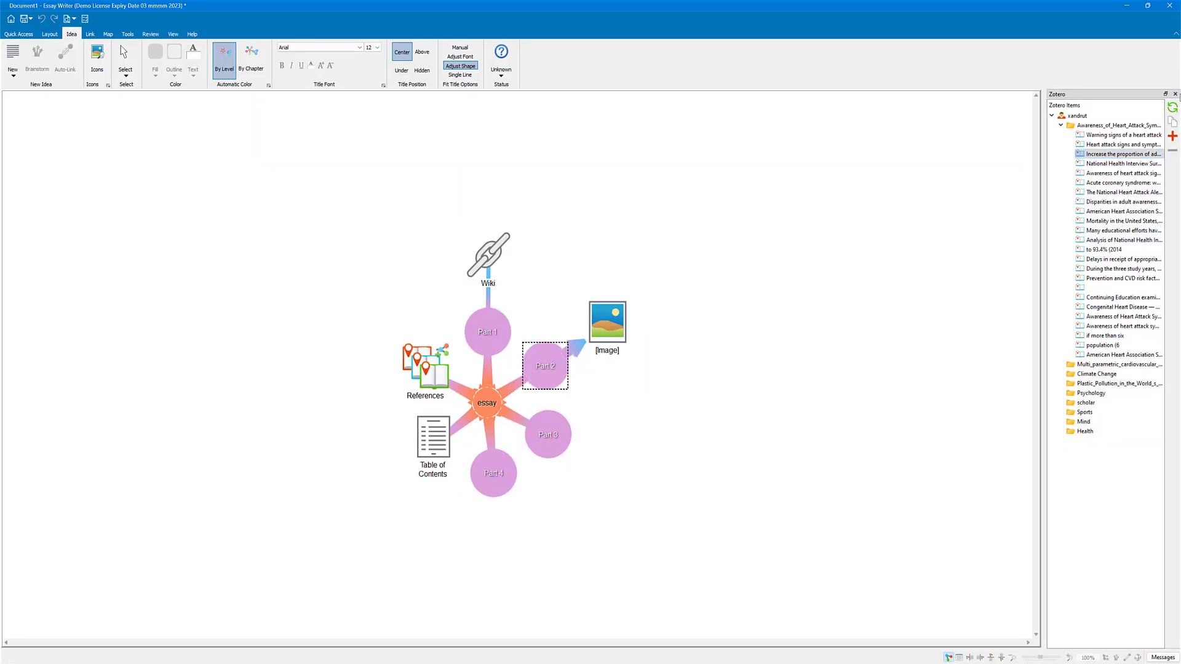
click(1176, 95)
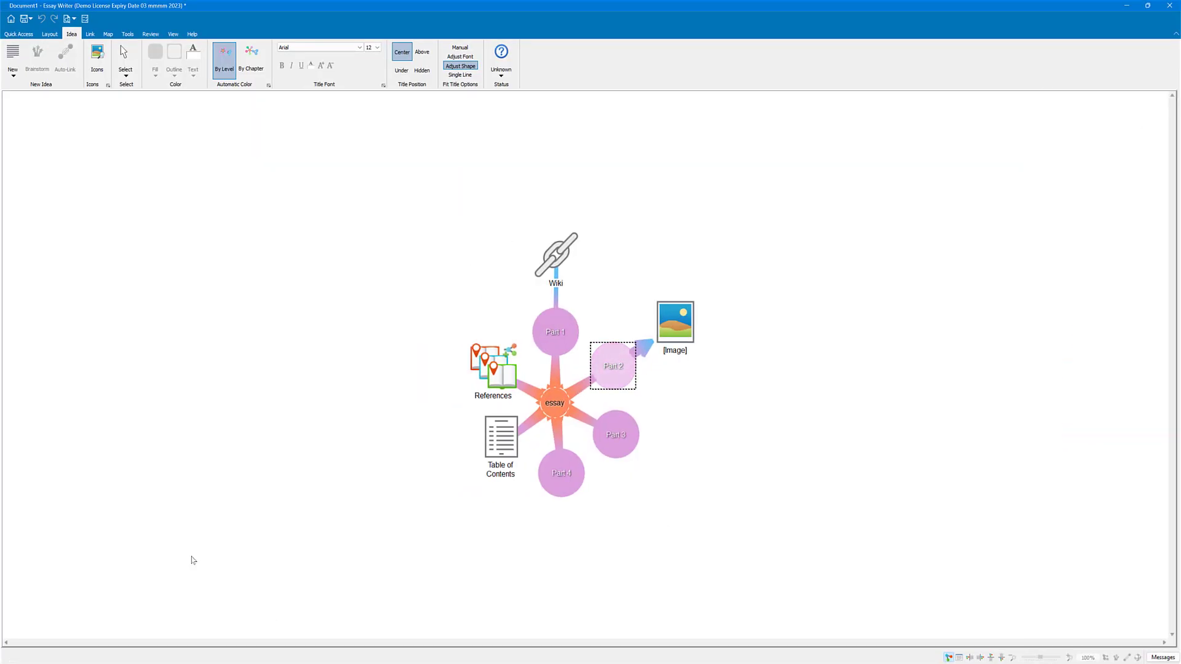
click(128, 34)
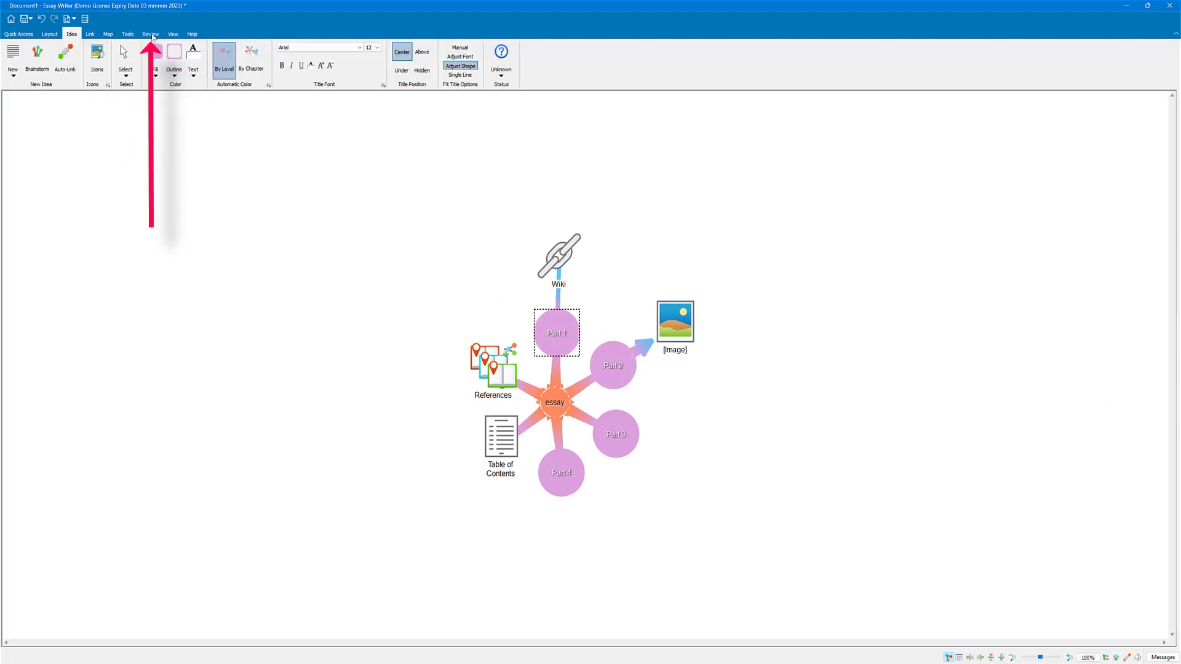
click(150, 34)
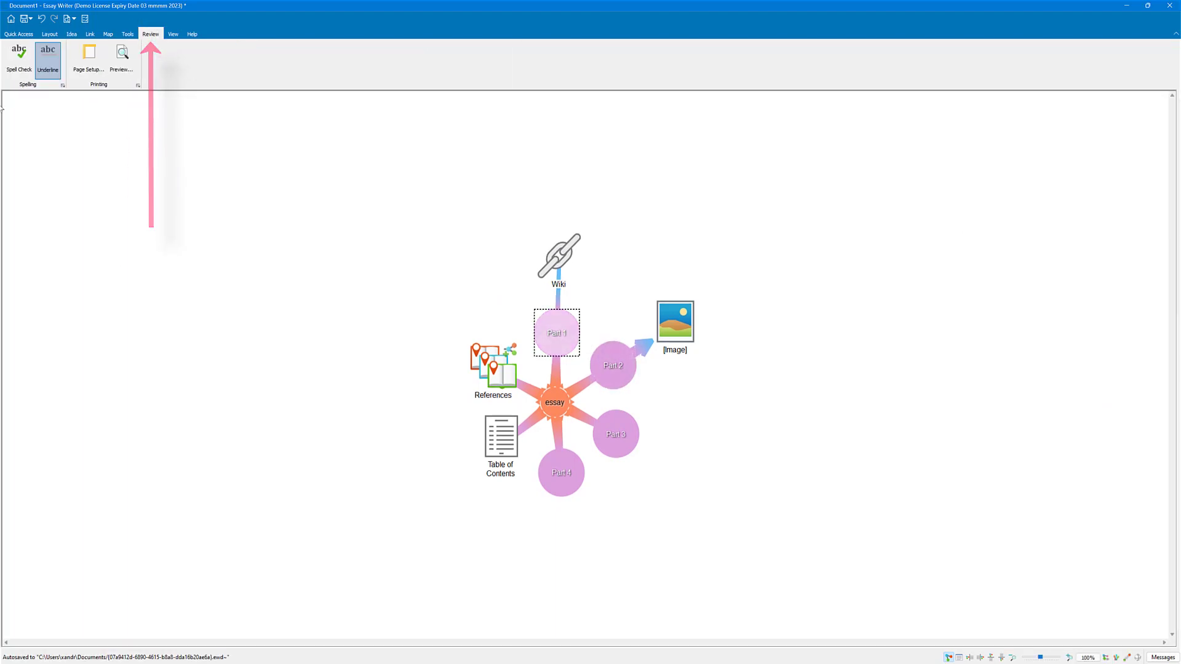
click(8, 58)
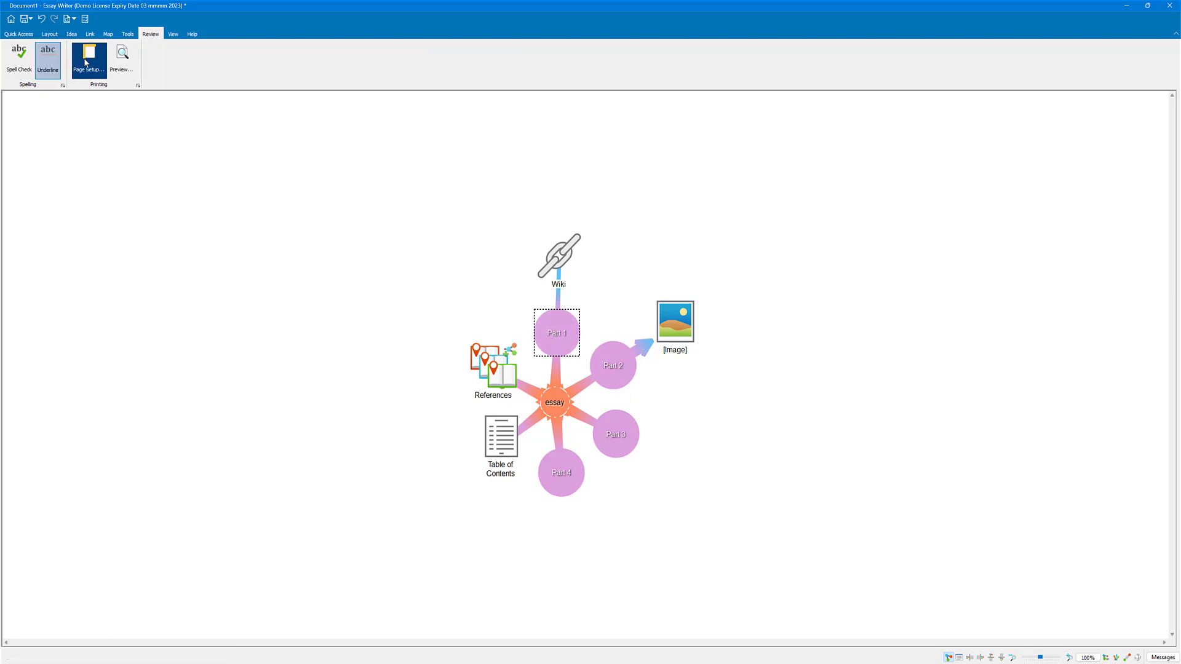
Step: Show the map beside the essay text and select the Volume field of the "Heart attack signs and symptoms" reference
click(173, 35)
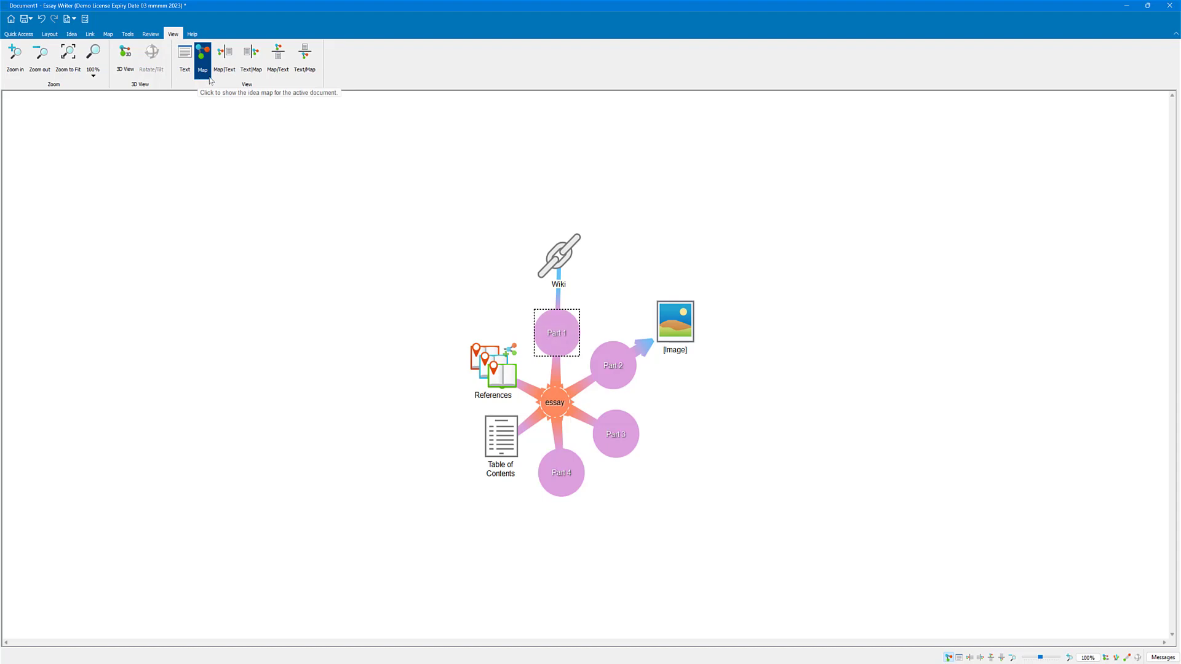
click(224, 58)
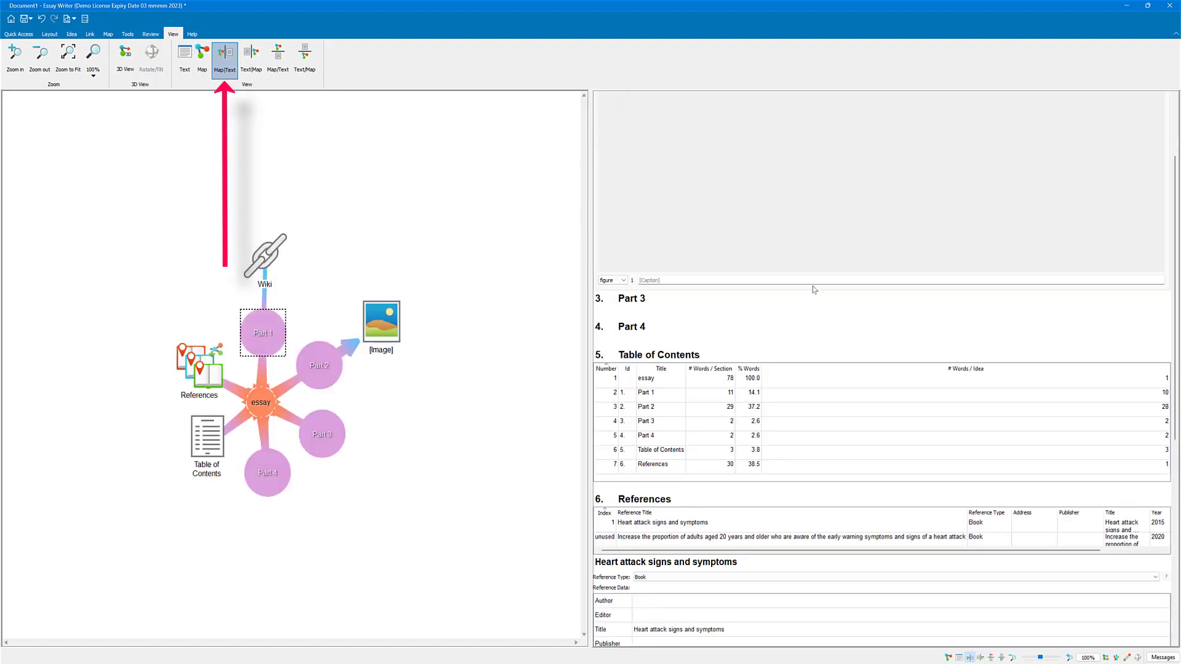
scroll(883, 417, down, 5)
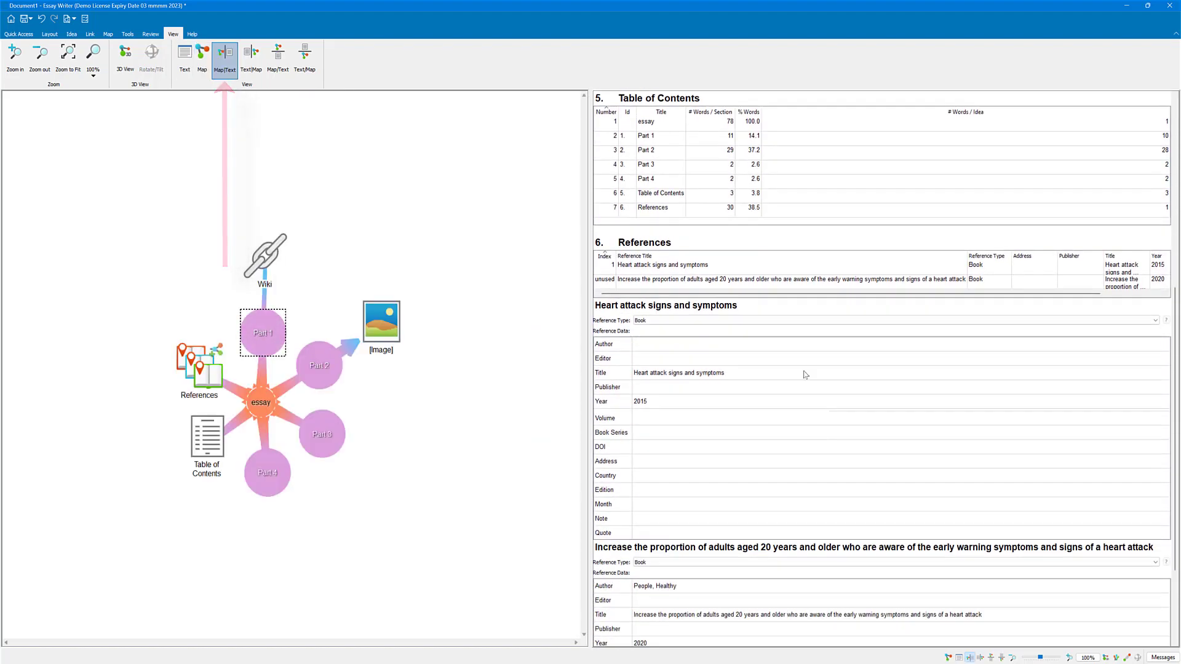
scroll(805, 374, down, 1)
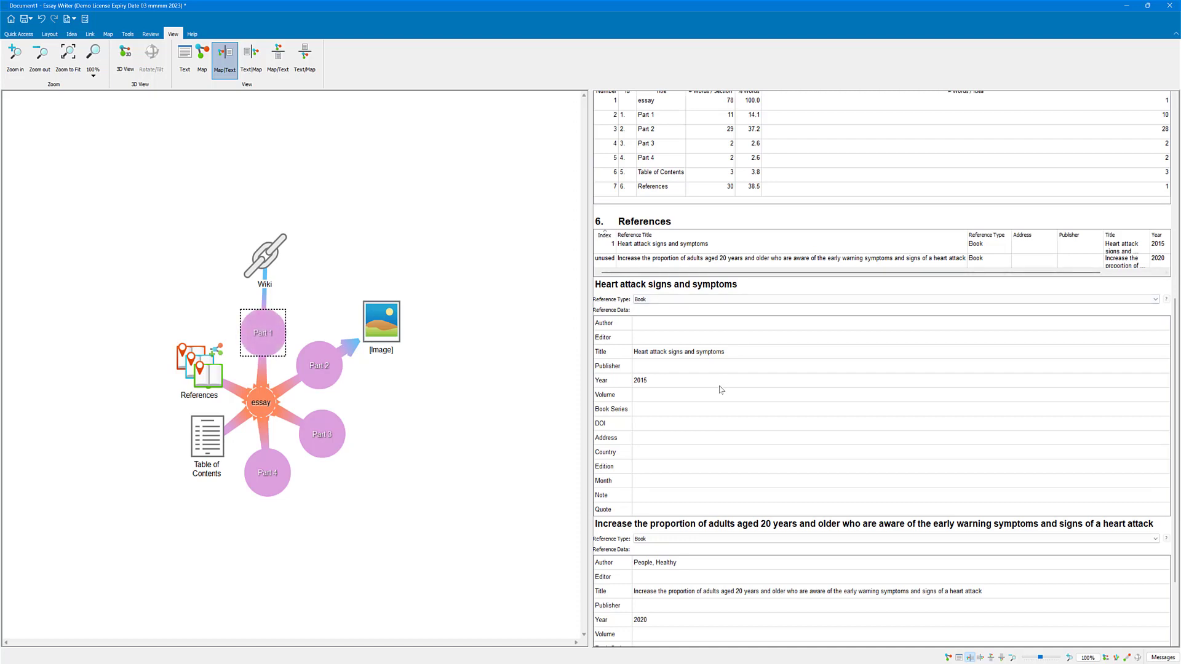
click(668, 398)
click(656, 396)
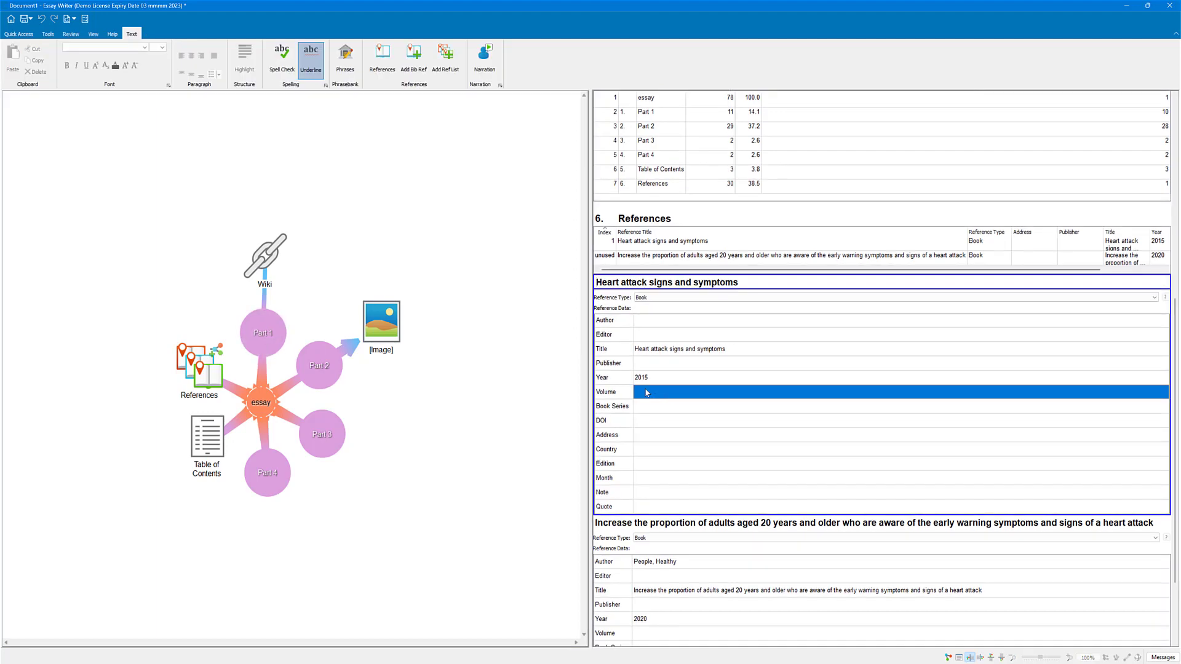
click(647, 393)
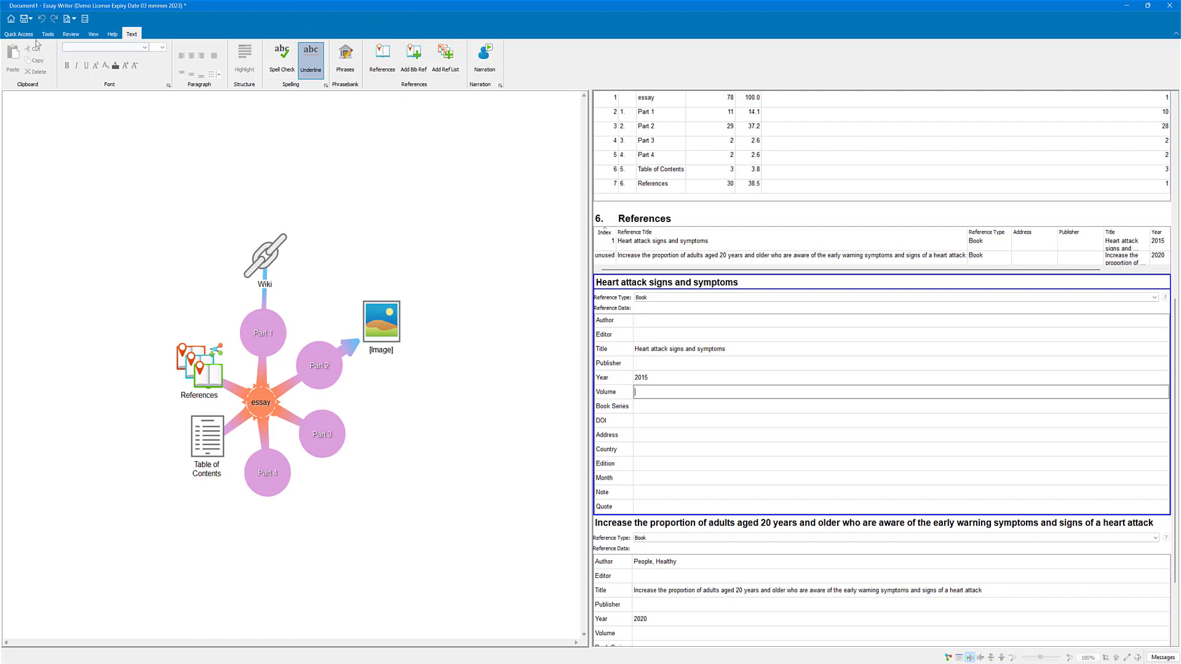
Step: Open the phrase bank and download both the Academic and Simple Essay phrasebank files
click(345, 58)
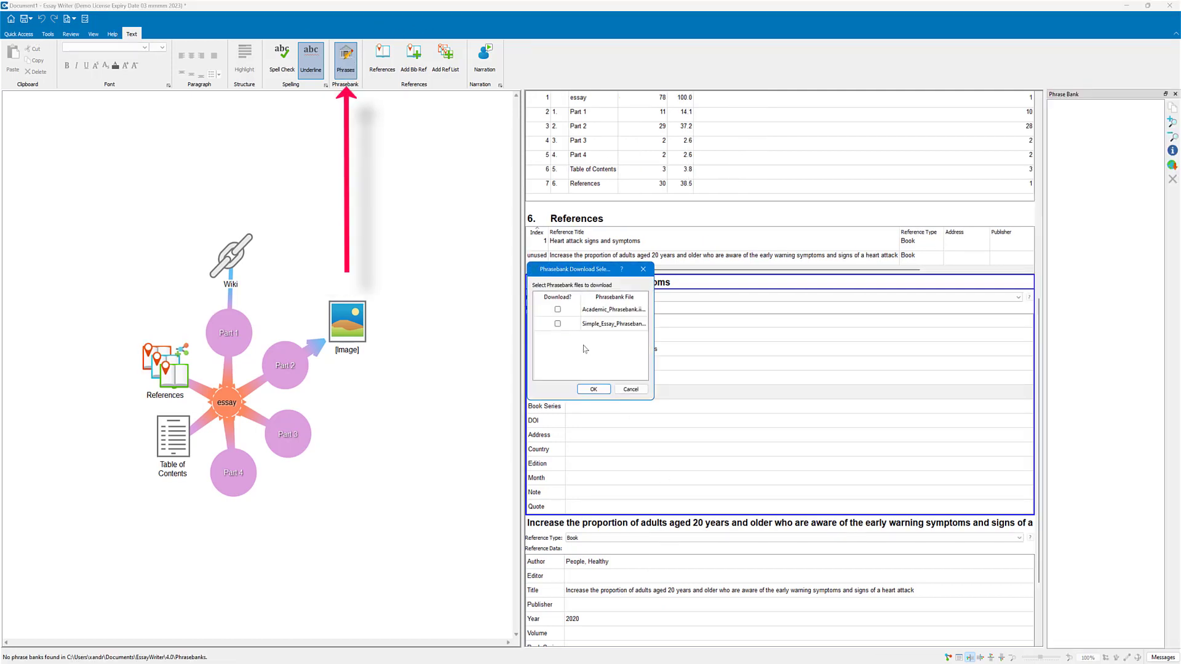
click(557, 324)
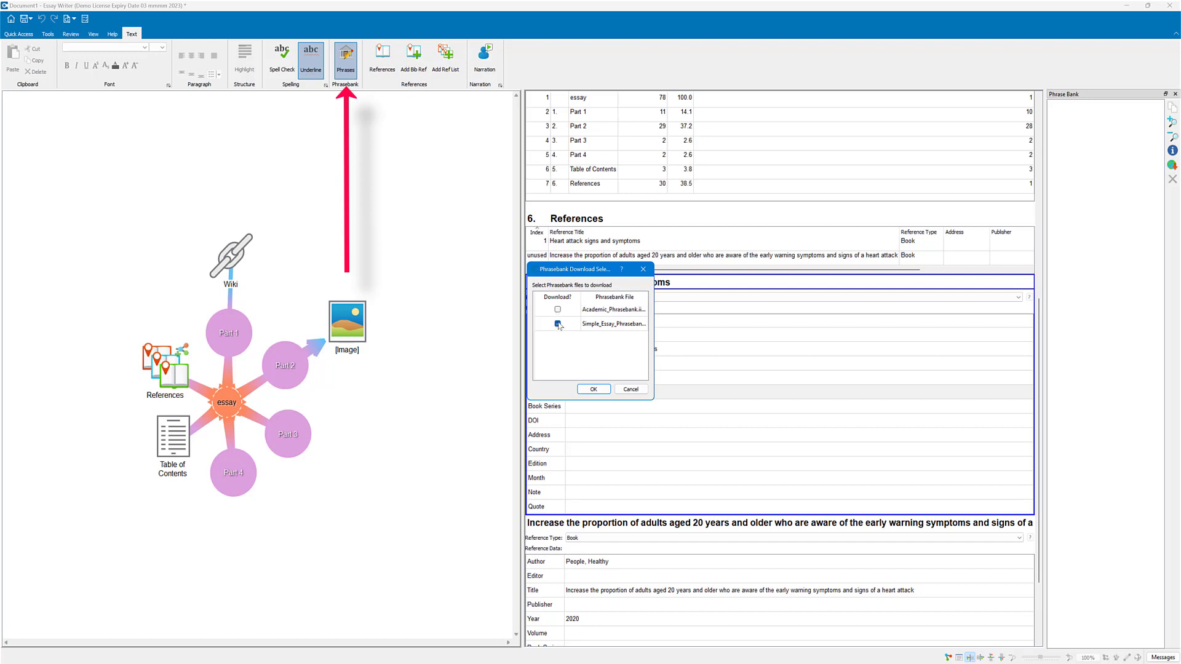
click(594, 389)
click(596, 389)
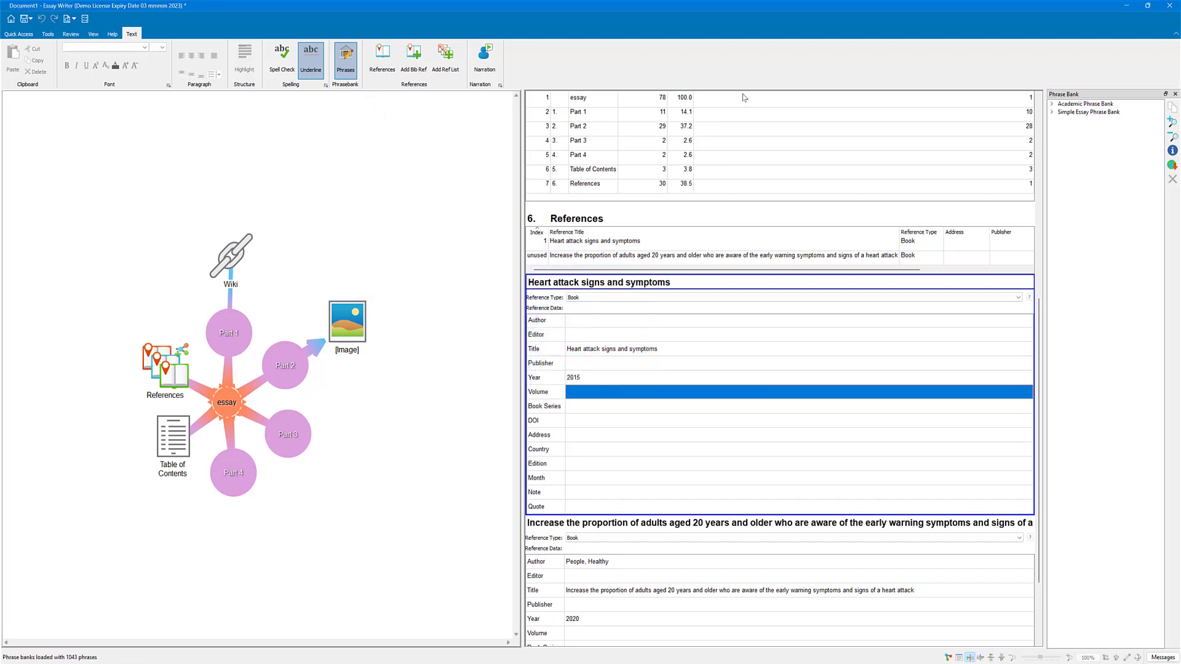
Step: Browse the Academic Phrase Bank's Describing Methods phrases for indicating a specific method, and pick the one beginning "Article references were searched"
click(1051, 105)
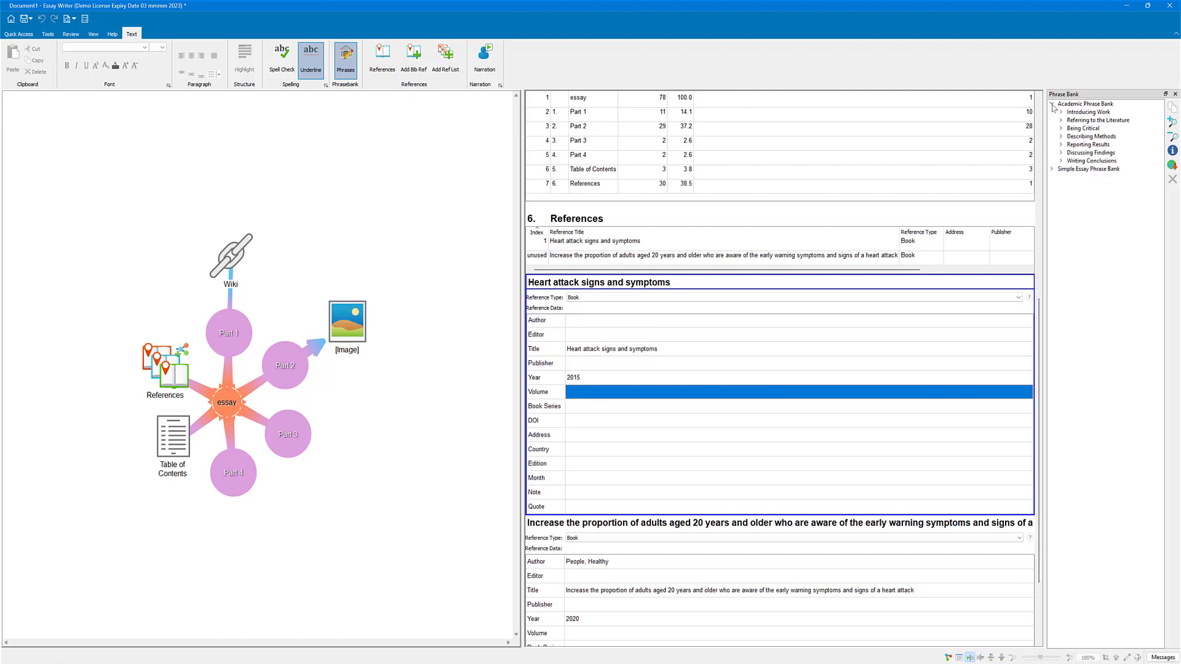
double_click(1085, 129)
double_click(1089, 131)
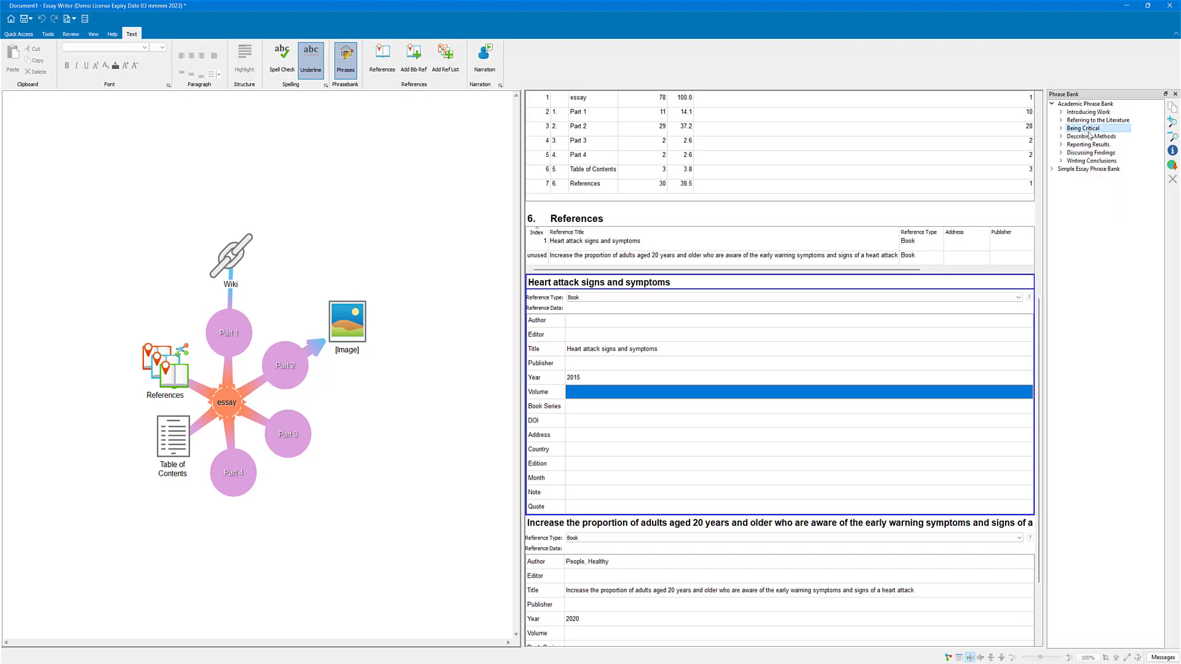
double_click(1088, 135)
click(1088, 161)
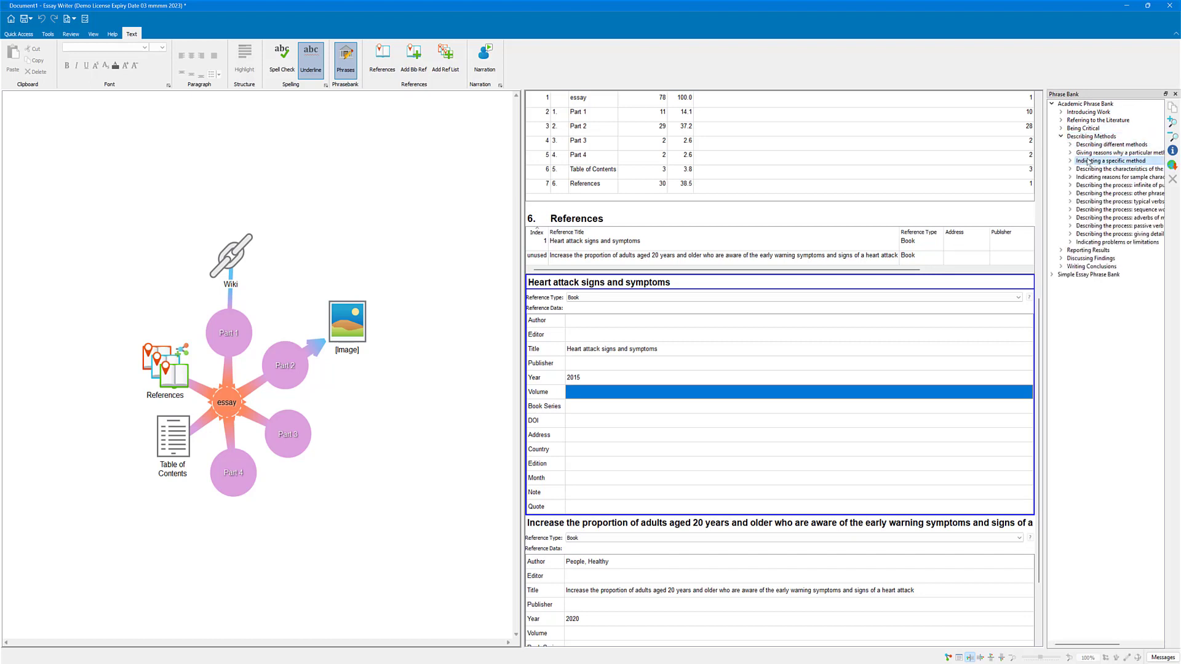
double_click(1088, 161)
click(1100, 170)
double_click(1100, 171)
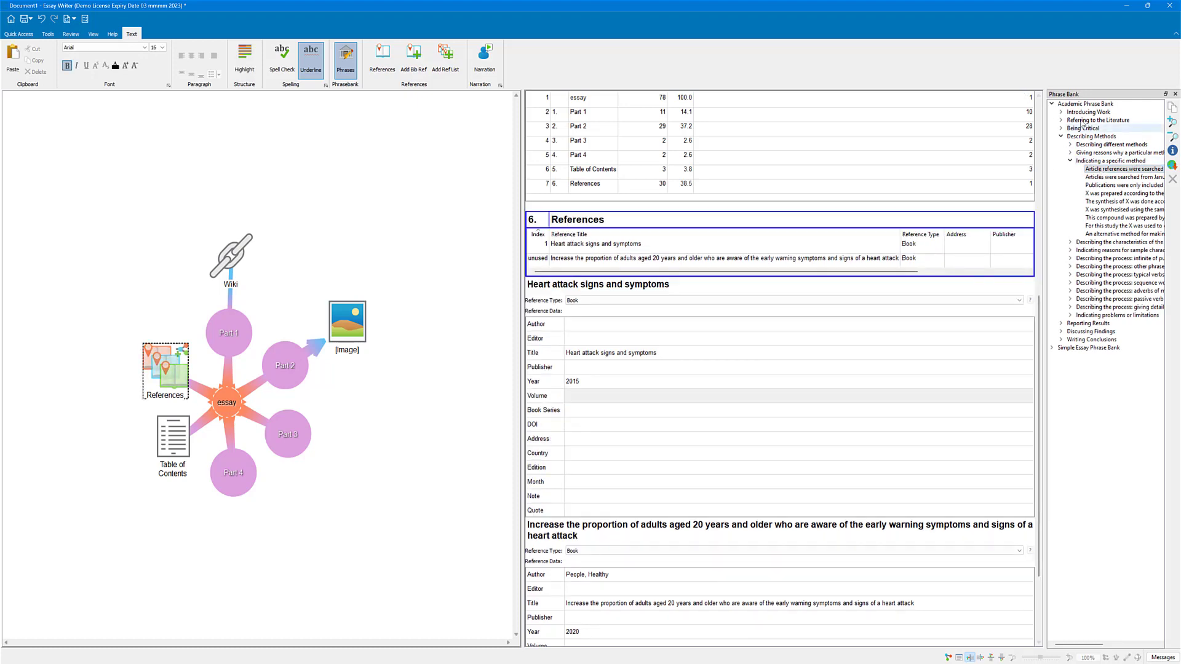
Step: Show the cross-reference list of the essay's ideas, and start and stop narration of the text from the References section
click(383, 56)
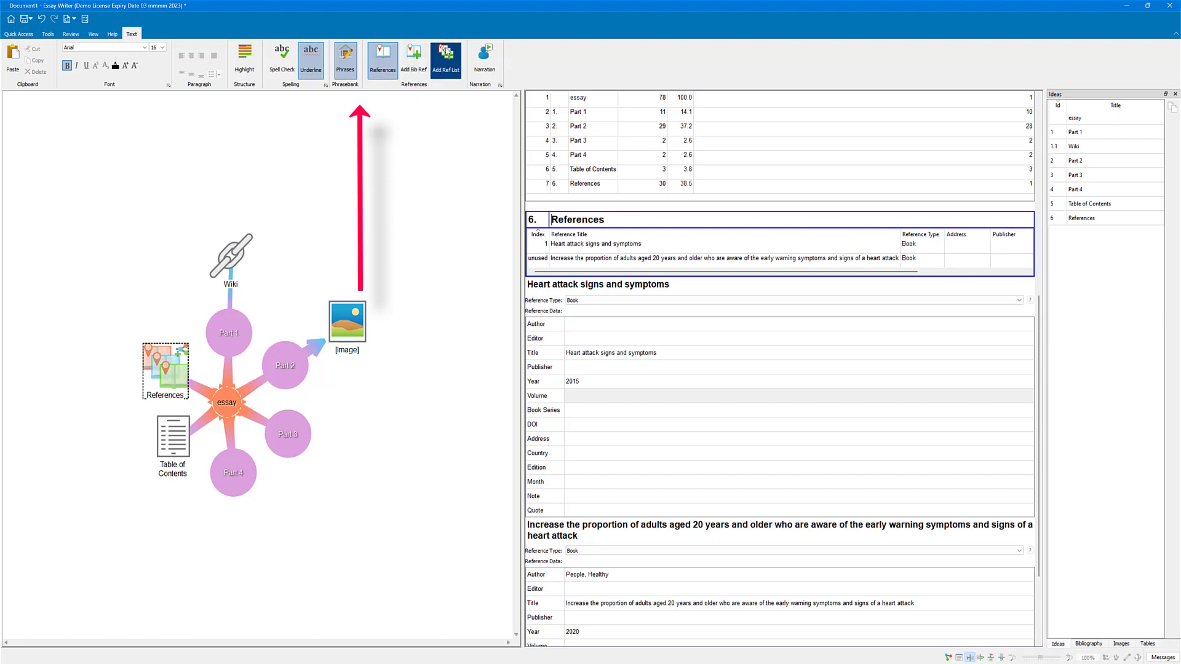
click(480, 68)
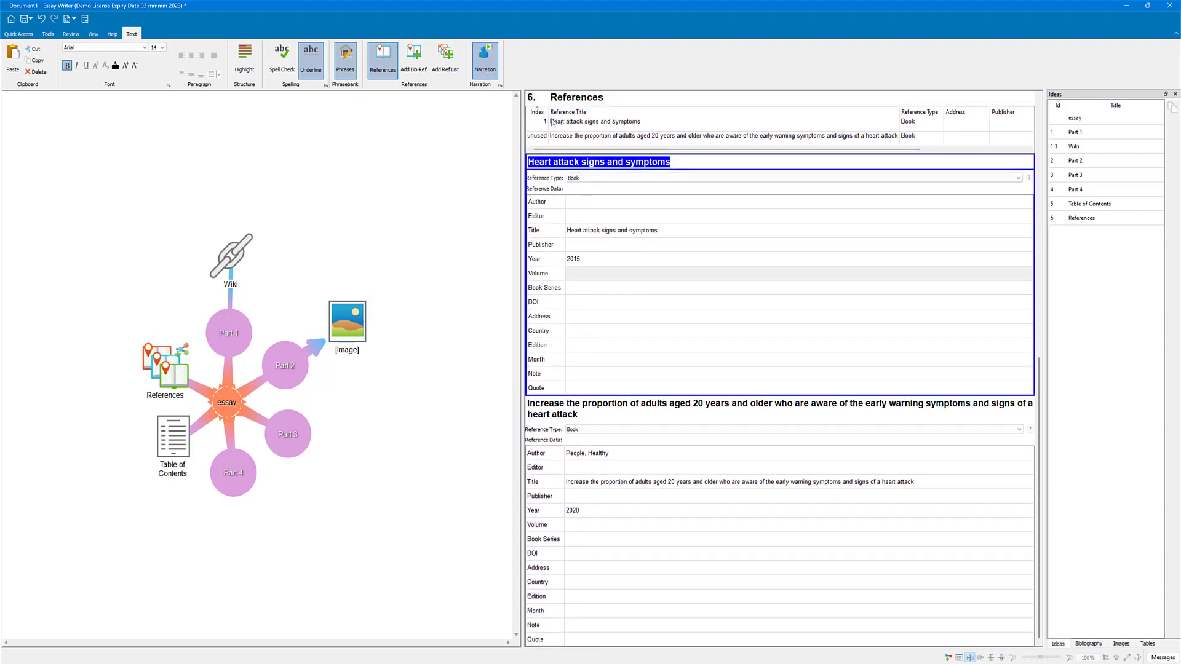
click(492, 70)
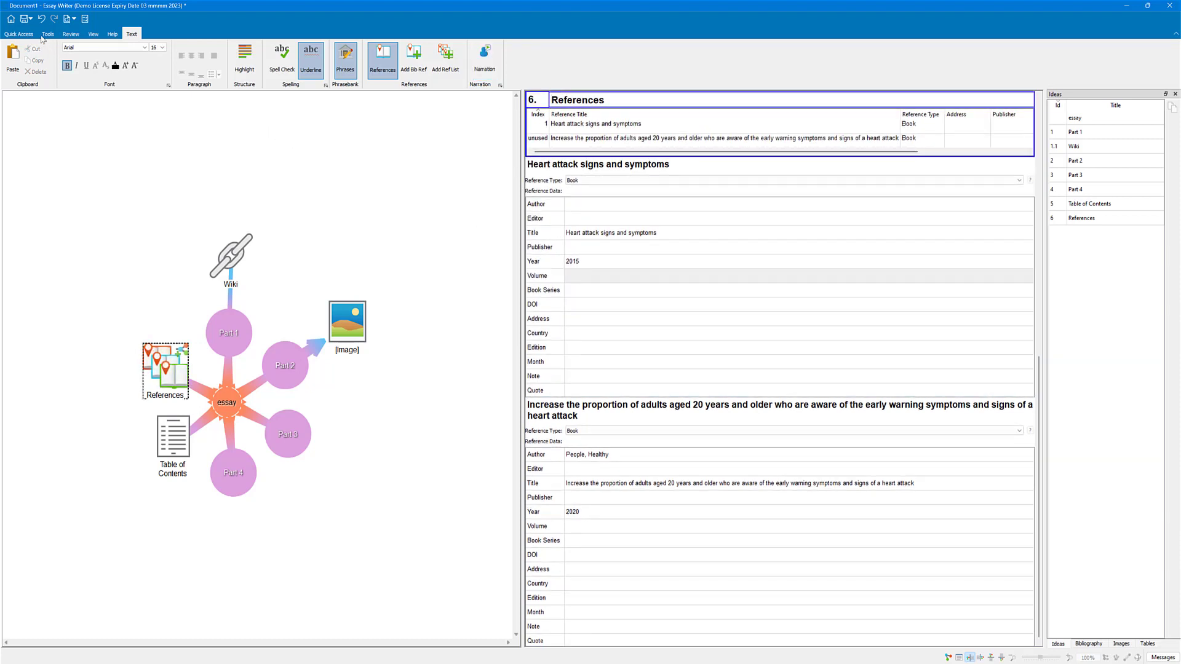
Step: Close the cross-reference list and return to the map-only view
click(29, 34)
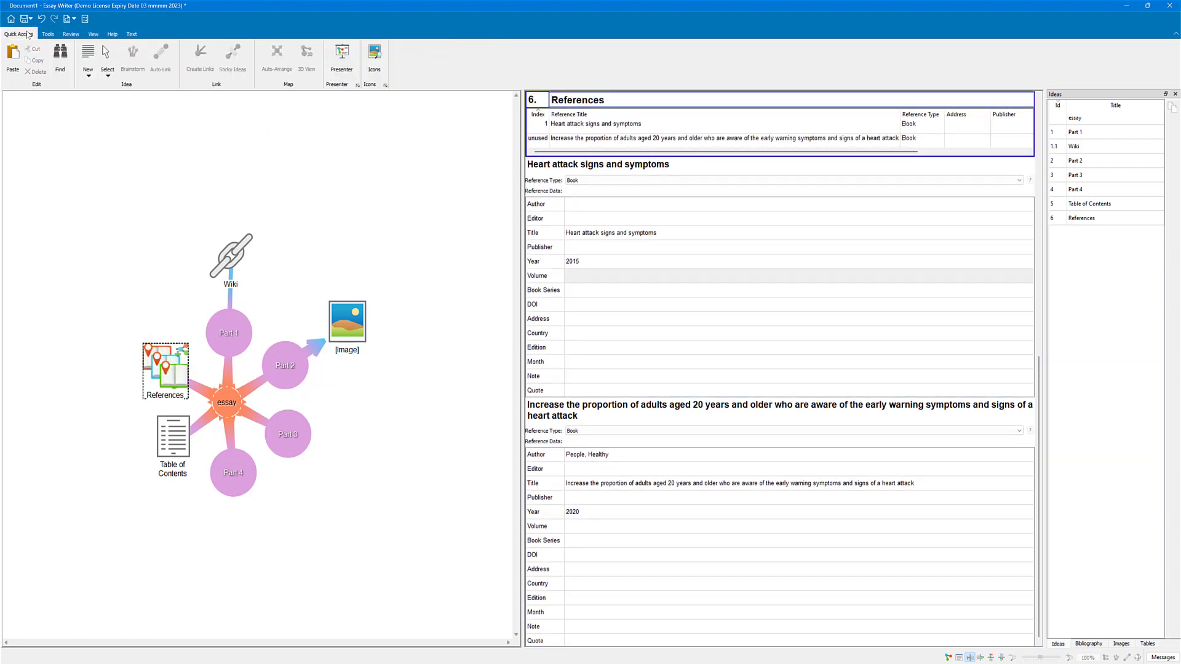
click(1173, 94)
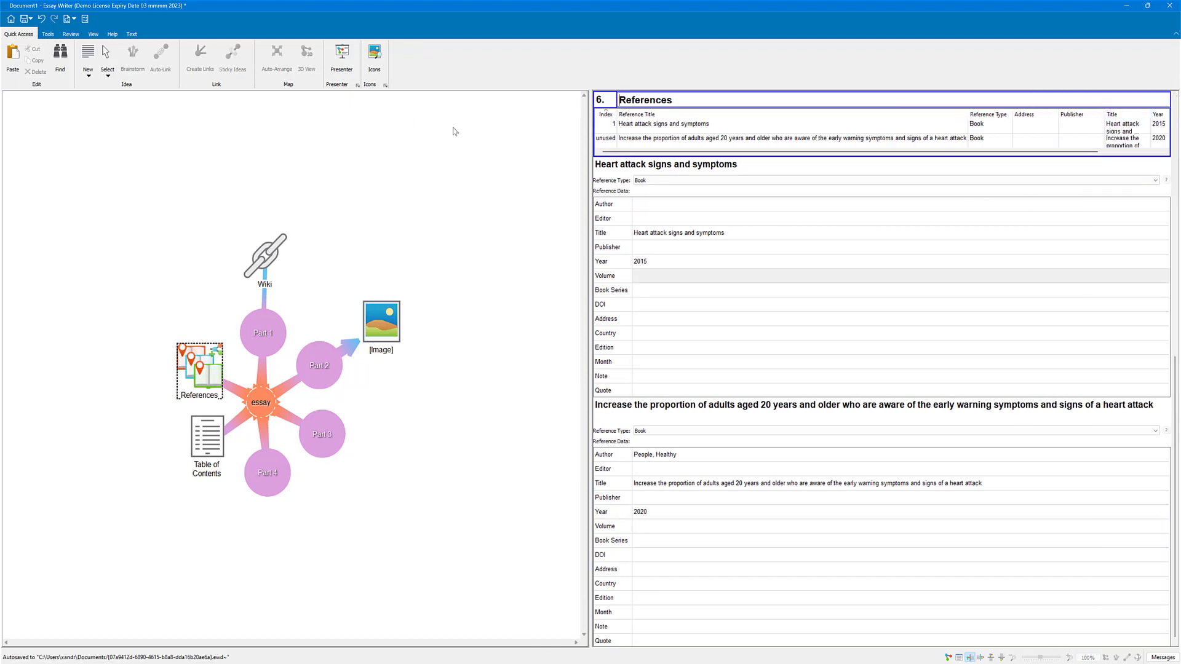
click(95, 35)
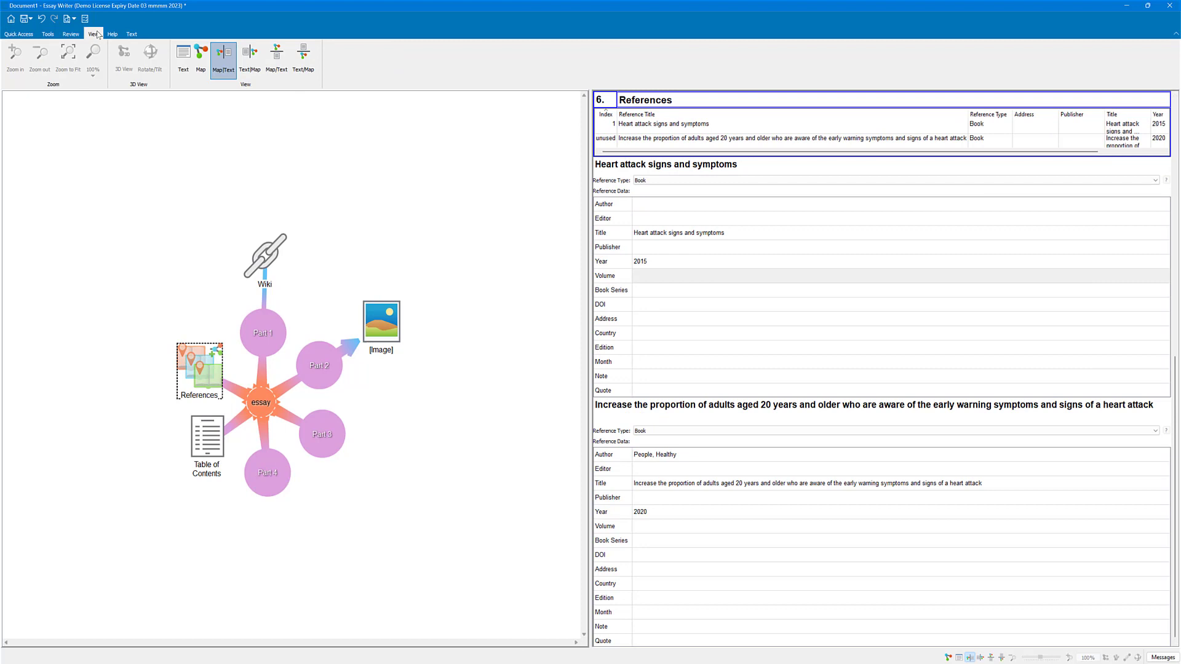
click(202, 61)
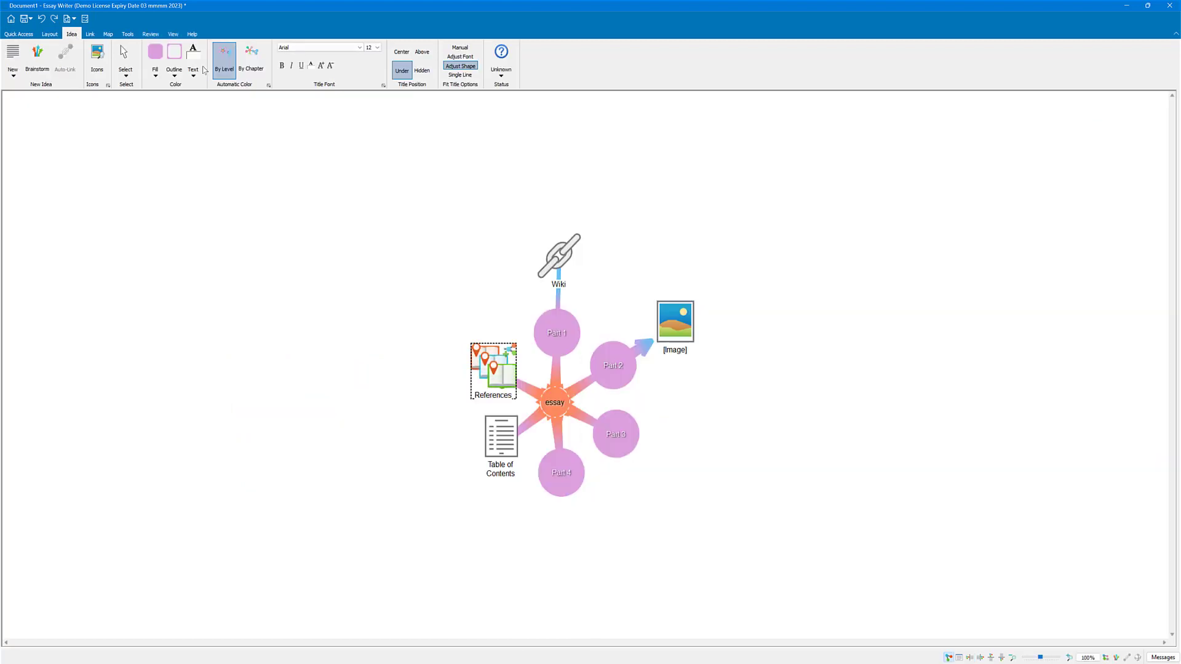